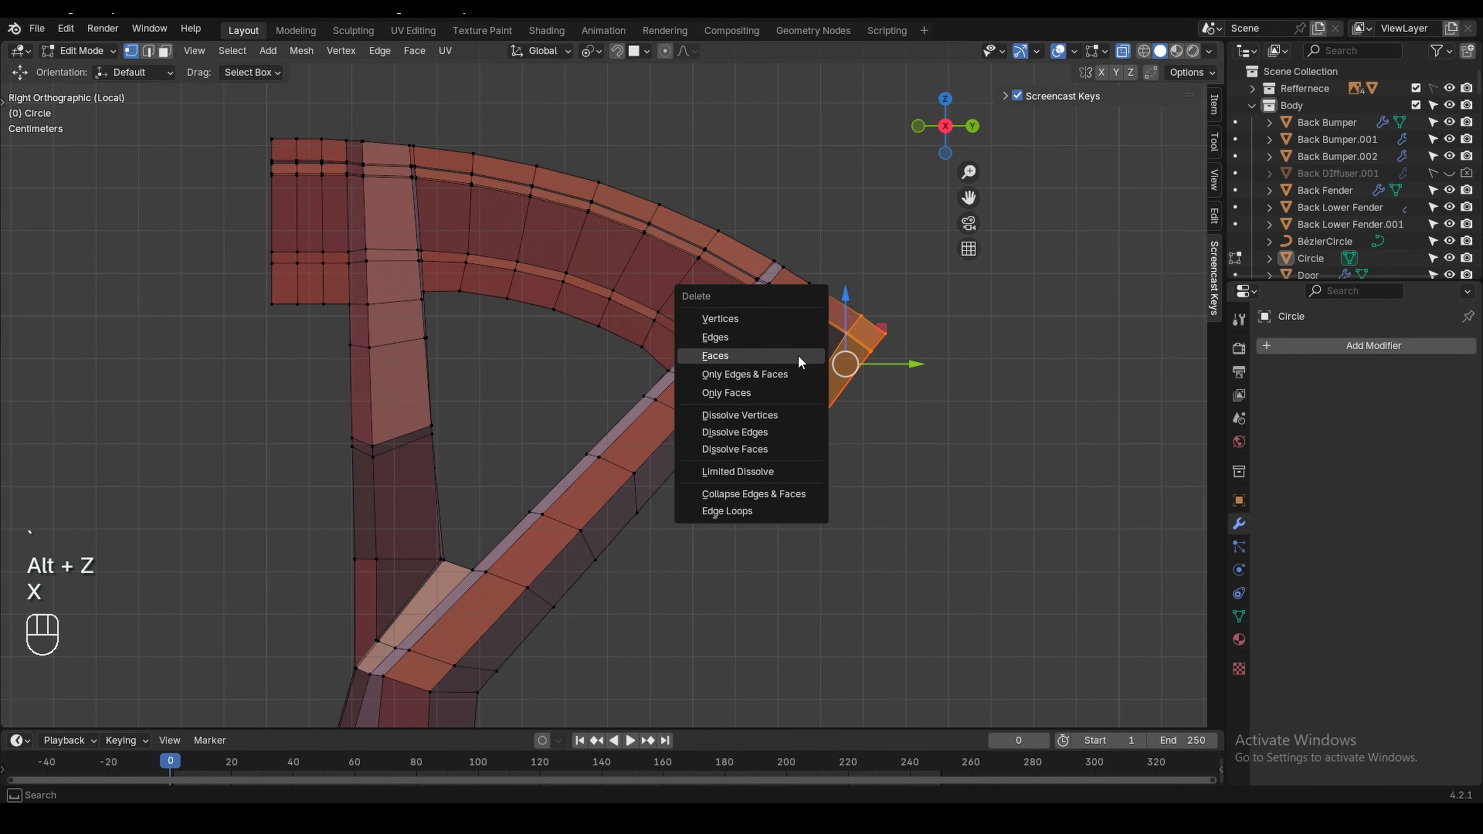
Delete the selected vertices at the arch's outer tip and display the mesh without X-ray
click(786, 320)
key(alt+z)
middle_drag(785, 327, 686, 419)
mouse_move(876, 371)
middle_down()
mouse_move(820, 356)
mouse_move(966, 414)
mouse_move(873, 395)
mouse_move(993, 446)
mouse_move(1096, 526)
mouse_move(1095, 507)
mouse_move(1046, 474)
mouse_move(858, 367)
middle_up()
scroll(820, 381, up, 5)
Try to align the dark wall's corner vertex with the inner strip's vertex along X using scale 0
click(830, 379)
key(s)
key(x)
key(Return)
key(ctrl+z)
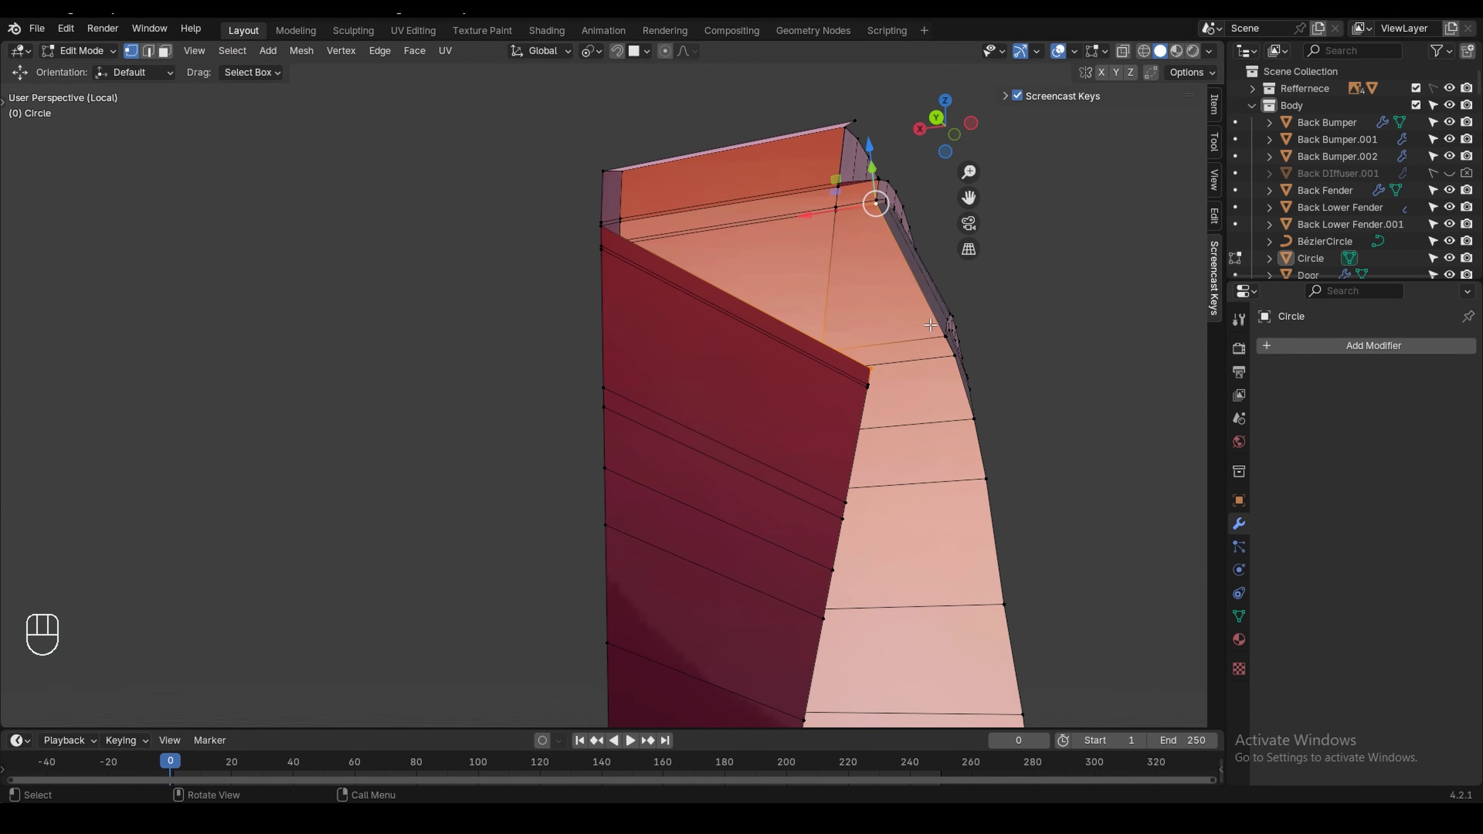
Try to align the dark wall's corner vertex with the strip's vertex along both Z and X, scaling each to 0
middle_drag(930, 325, 887, 321)
middle_drag(850, 405, 839, 197)
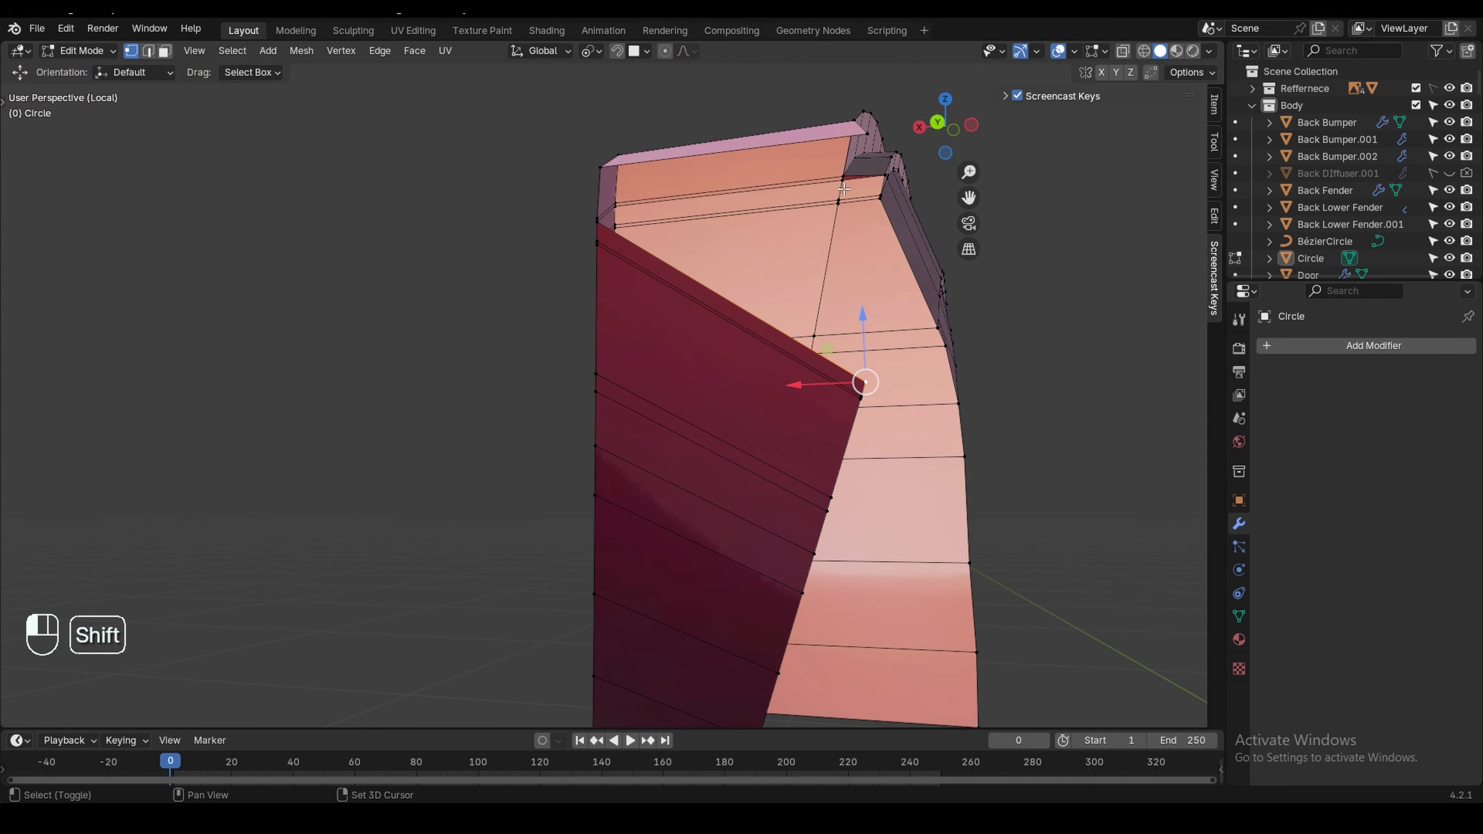
key(s)
key(z)
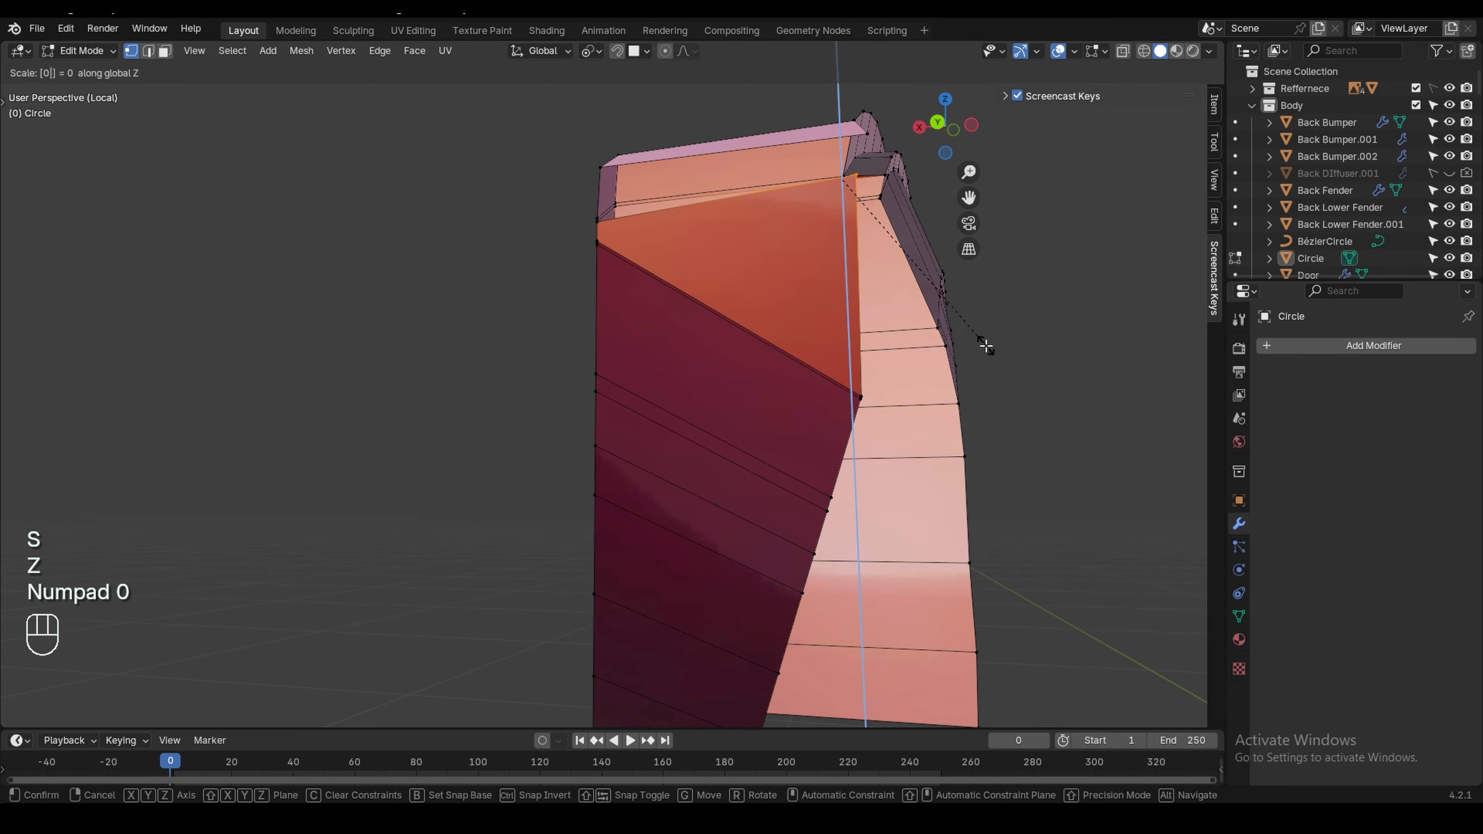
key(Return)
key(s)
middle_drag(985, 345, 817, 402)
key(x)
key(Return)
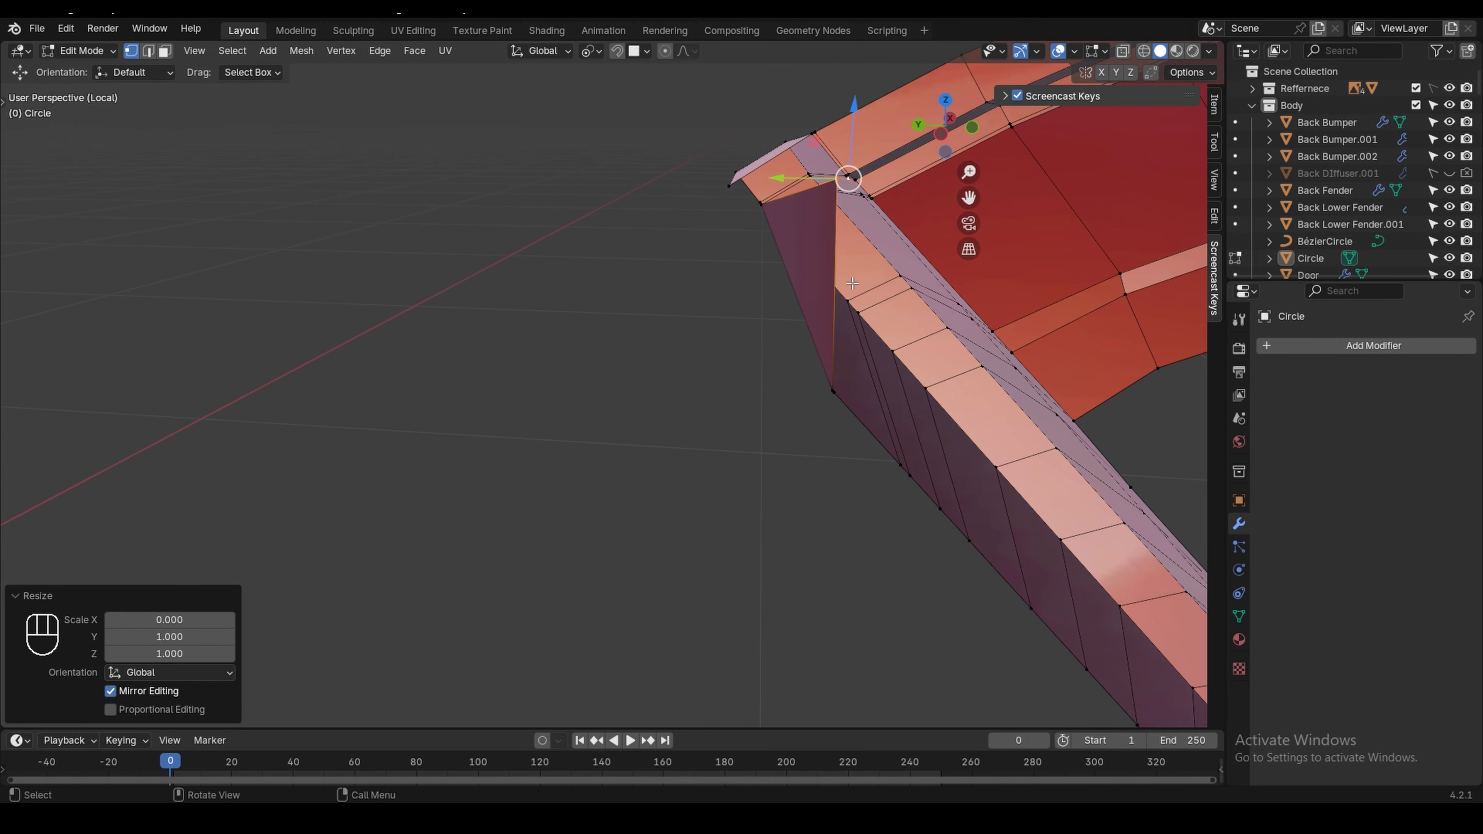
Inspect the arch tip's corner alignment from the side and other angles, with and without X-ray
middle_drag(828, 186, 1059, 331)
key(grave)
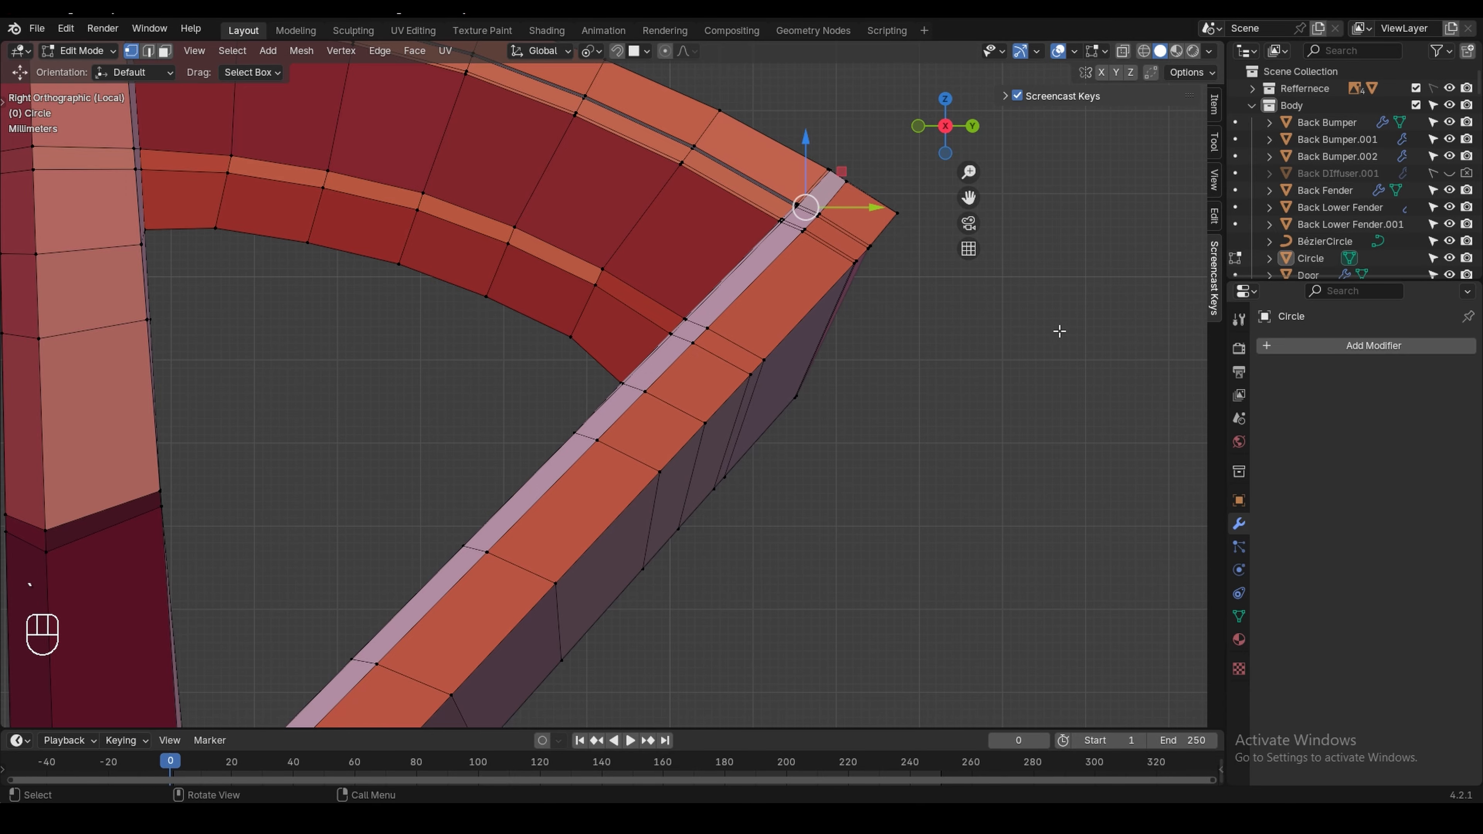
middle_drag(1039, 339, 882, 472)
key(grave)
key(grave)
key(alt+z)
scroll(868, 409, down, 3)
key(alt+z)
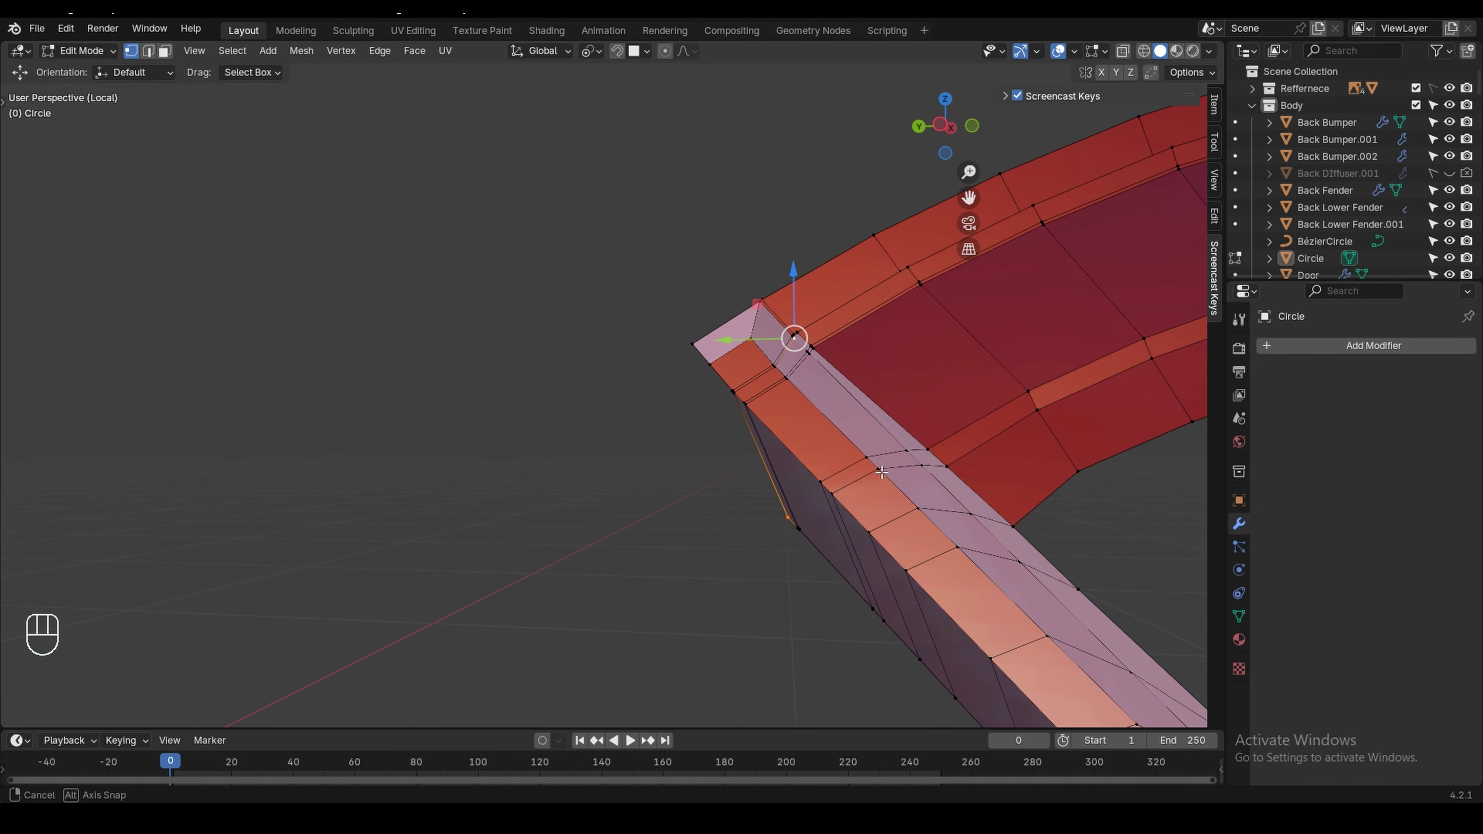
In the left side view, slide the dark wall's corner vertex unclamped along its edge, outward beyond the edge's end
click(962, 430)
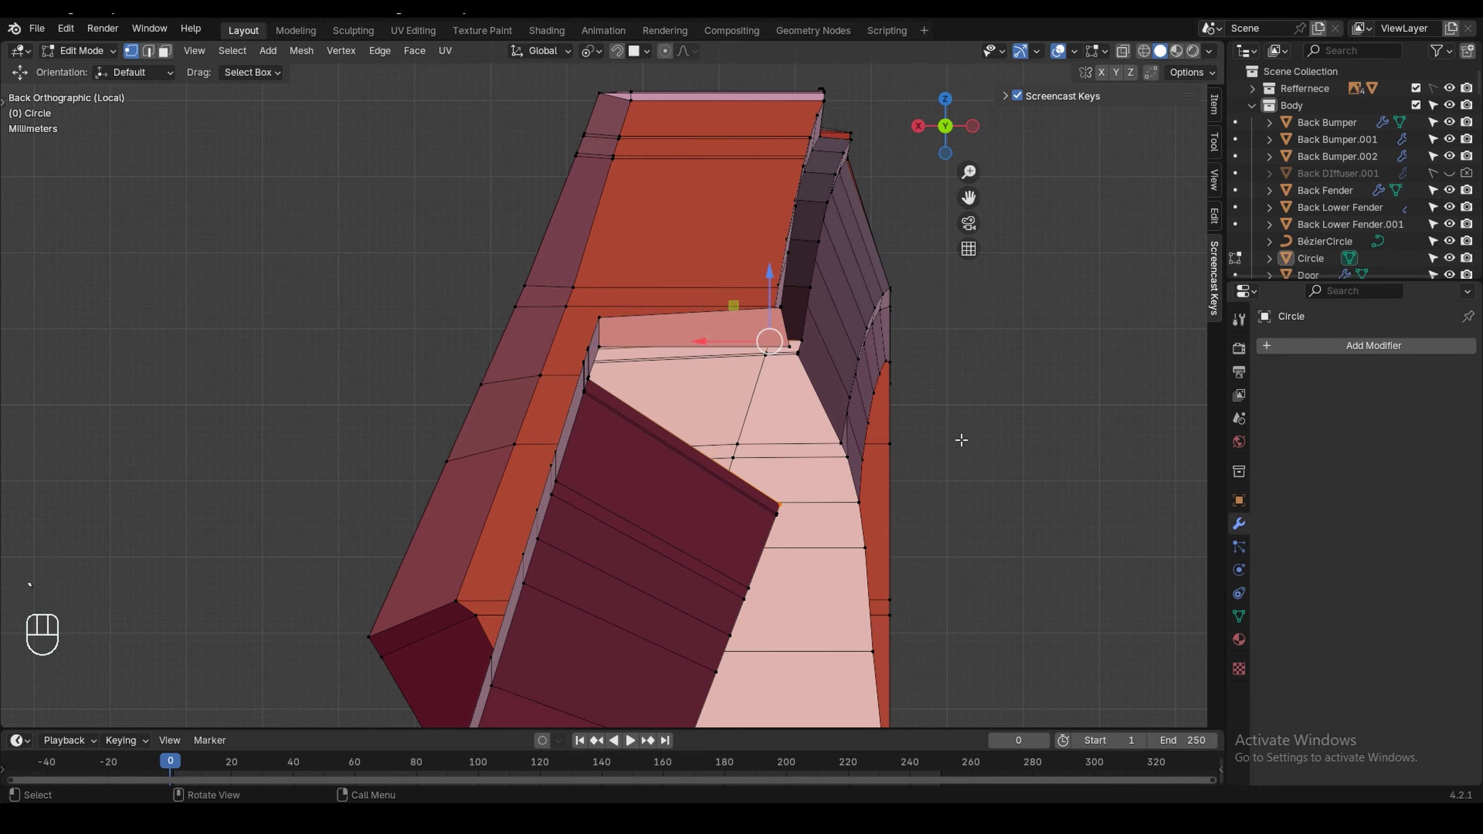
key(grave)
click(1070, 445)
key(grave)
click(720, 438)
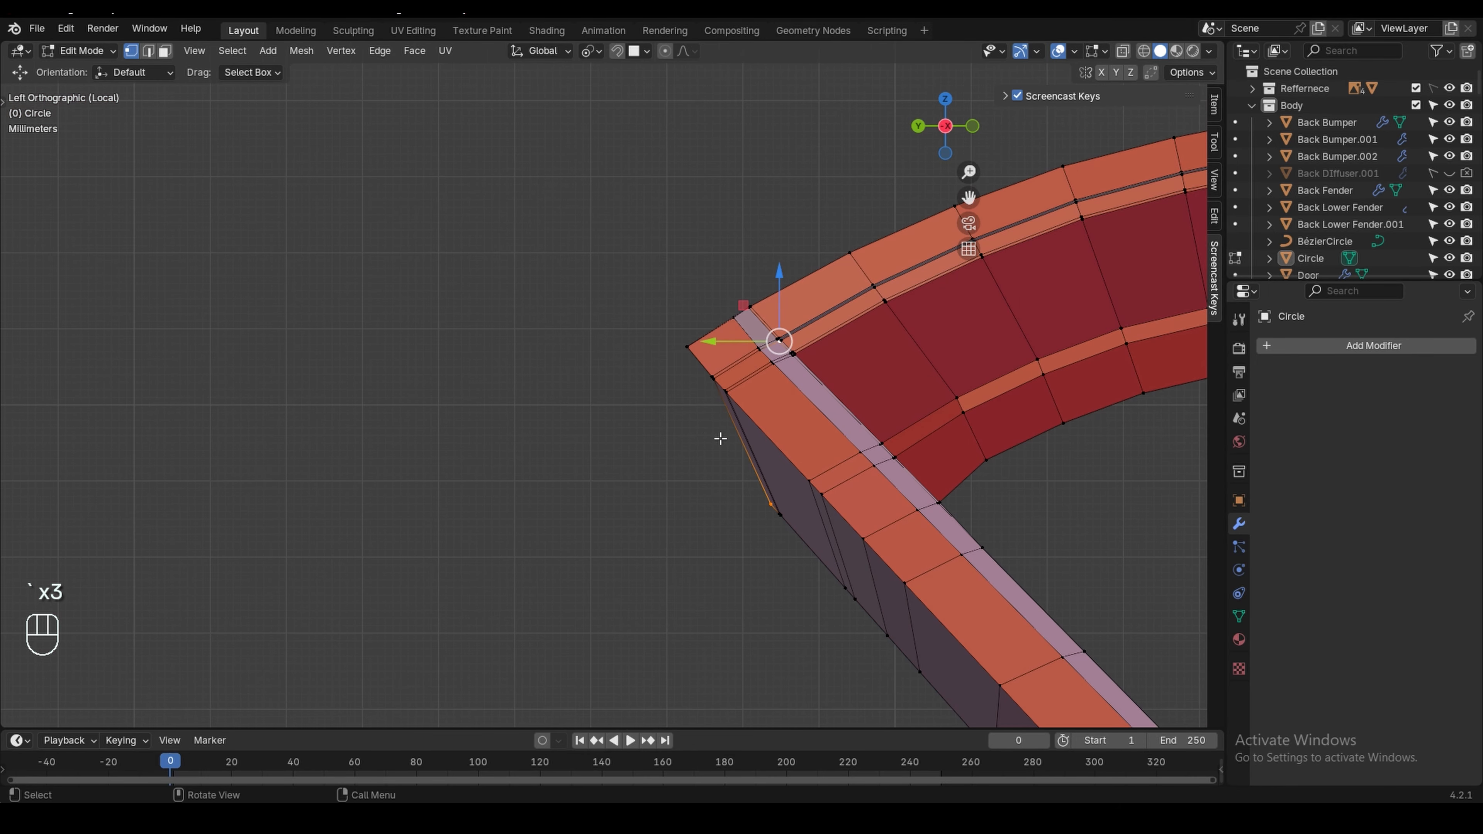
shift+middle_drag(760, 452, 776, 456)
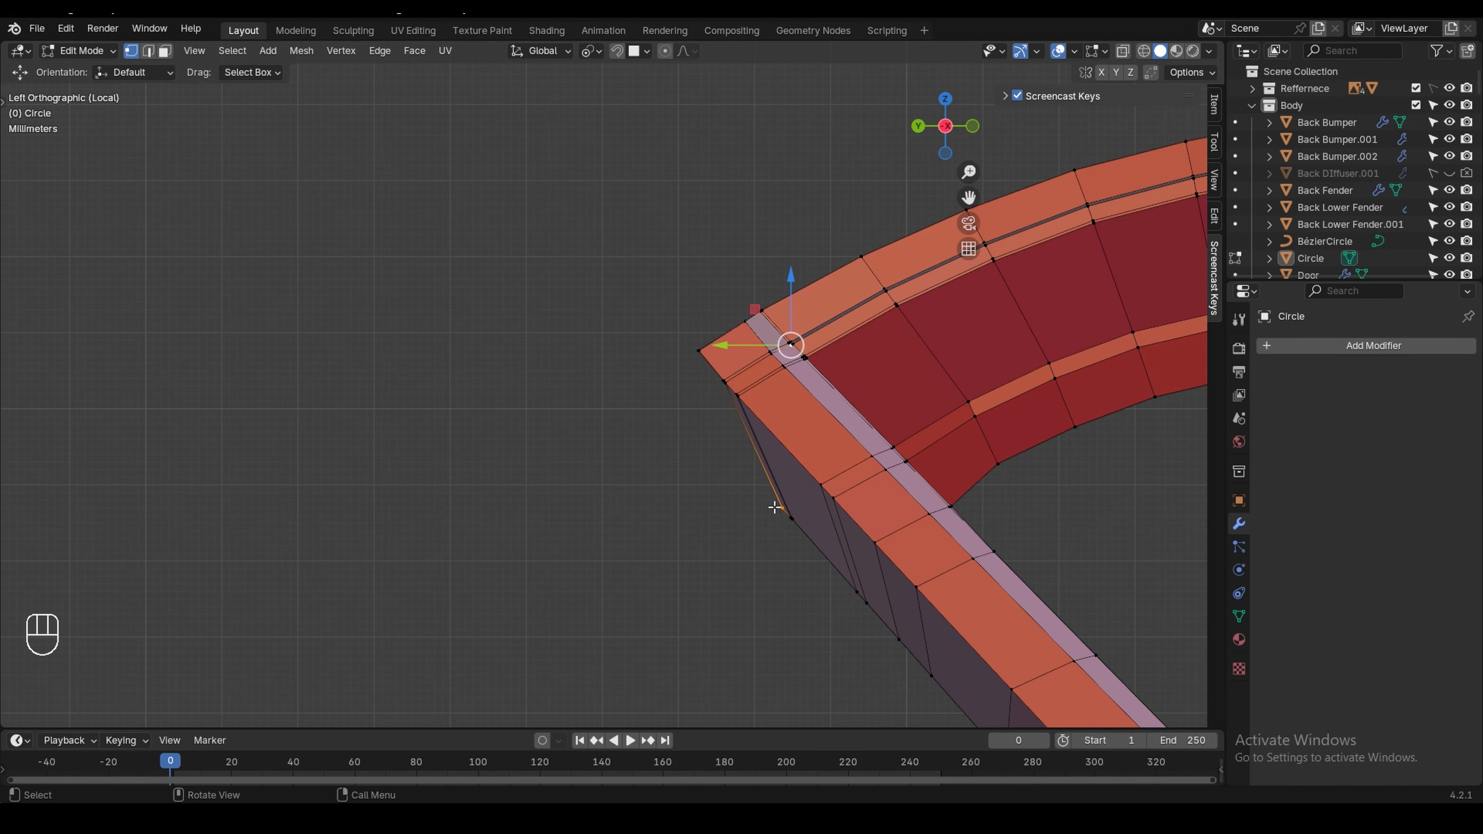
key(g)
key(g)
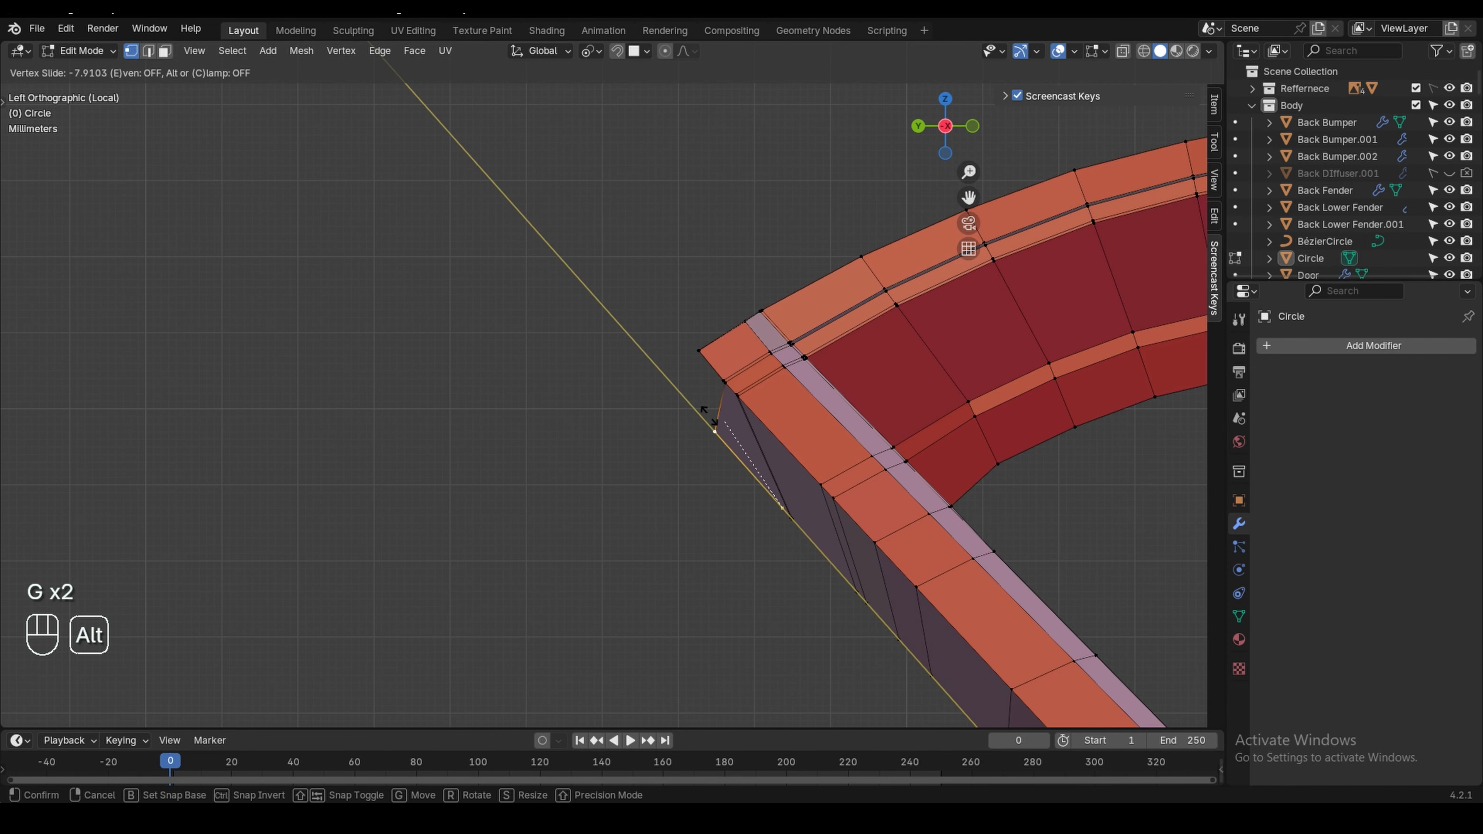
click(699, 395)
Align the slid corner vertex with the inner strip's active vertex along X using scale 0
middle_drag(699, 395, 867, 351)
scroll(797, 352, up, 3)
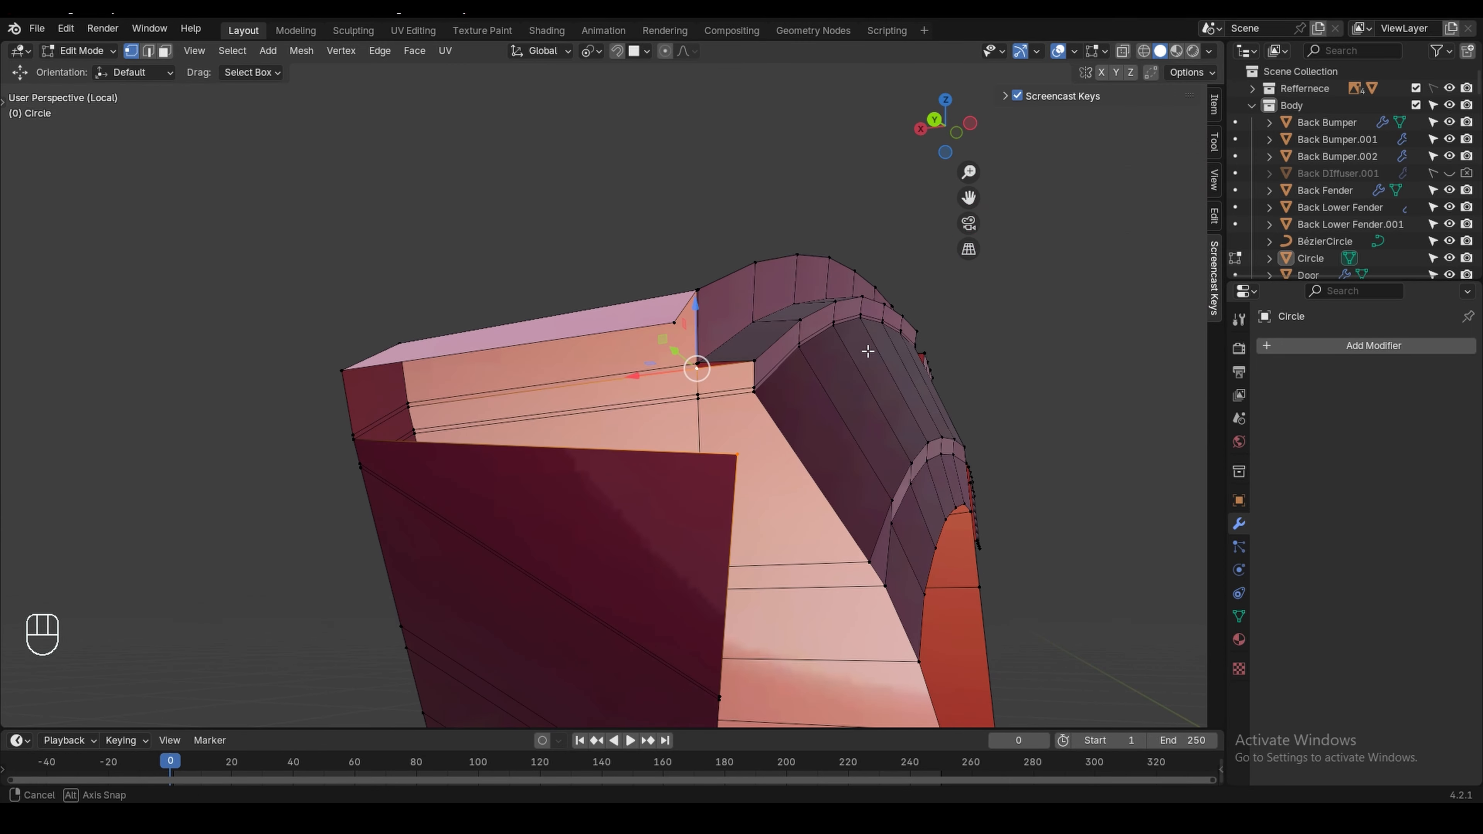
key(s)
key(x)
key(KP_0)
key(Return)
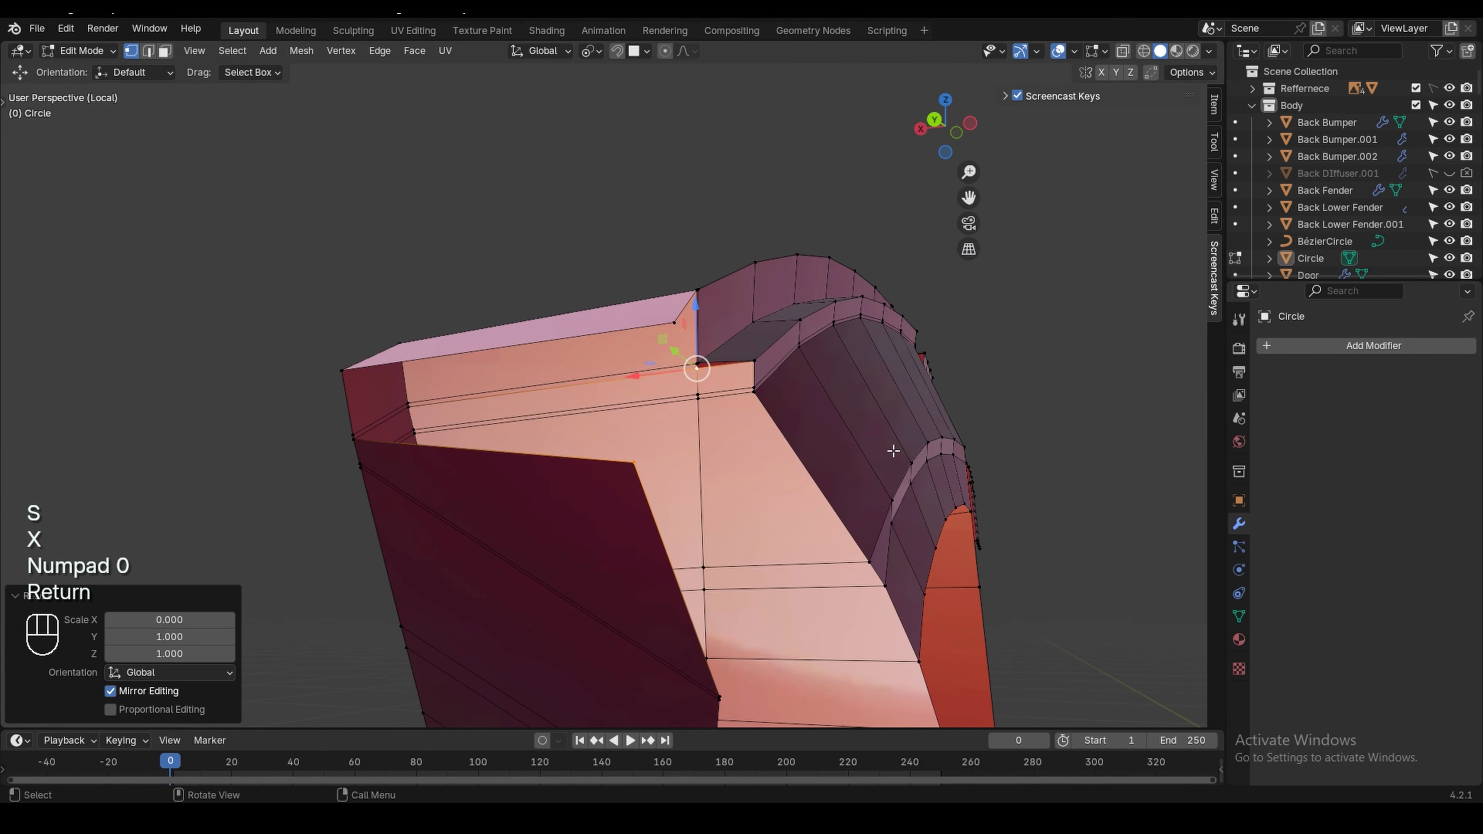
Try to level the corner vertex with the strip's active vertex along Z using scale 0
middle_drag(858, 433, 994, 434)
key(s)
key(z)
key(KP_0)
key(Return)
key(ctrl+z)
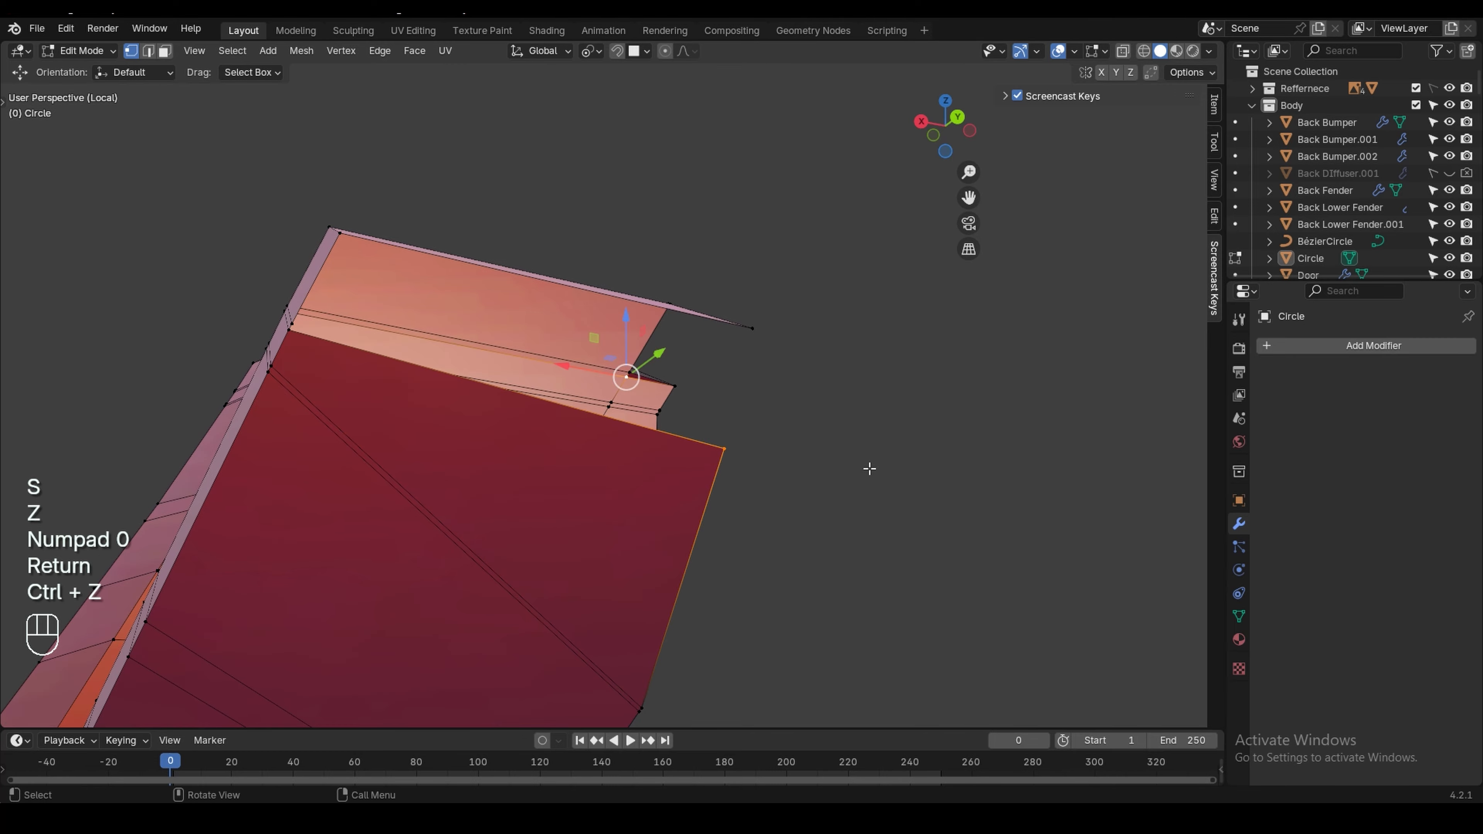
Slide the dark wall's next edge vertex up toward the corner and align it with the strip's vertex along X at scale 0
middle_drag(867, 467, 756, 434)
shift+middle_drag(753, 662, 747, 602)
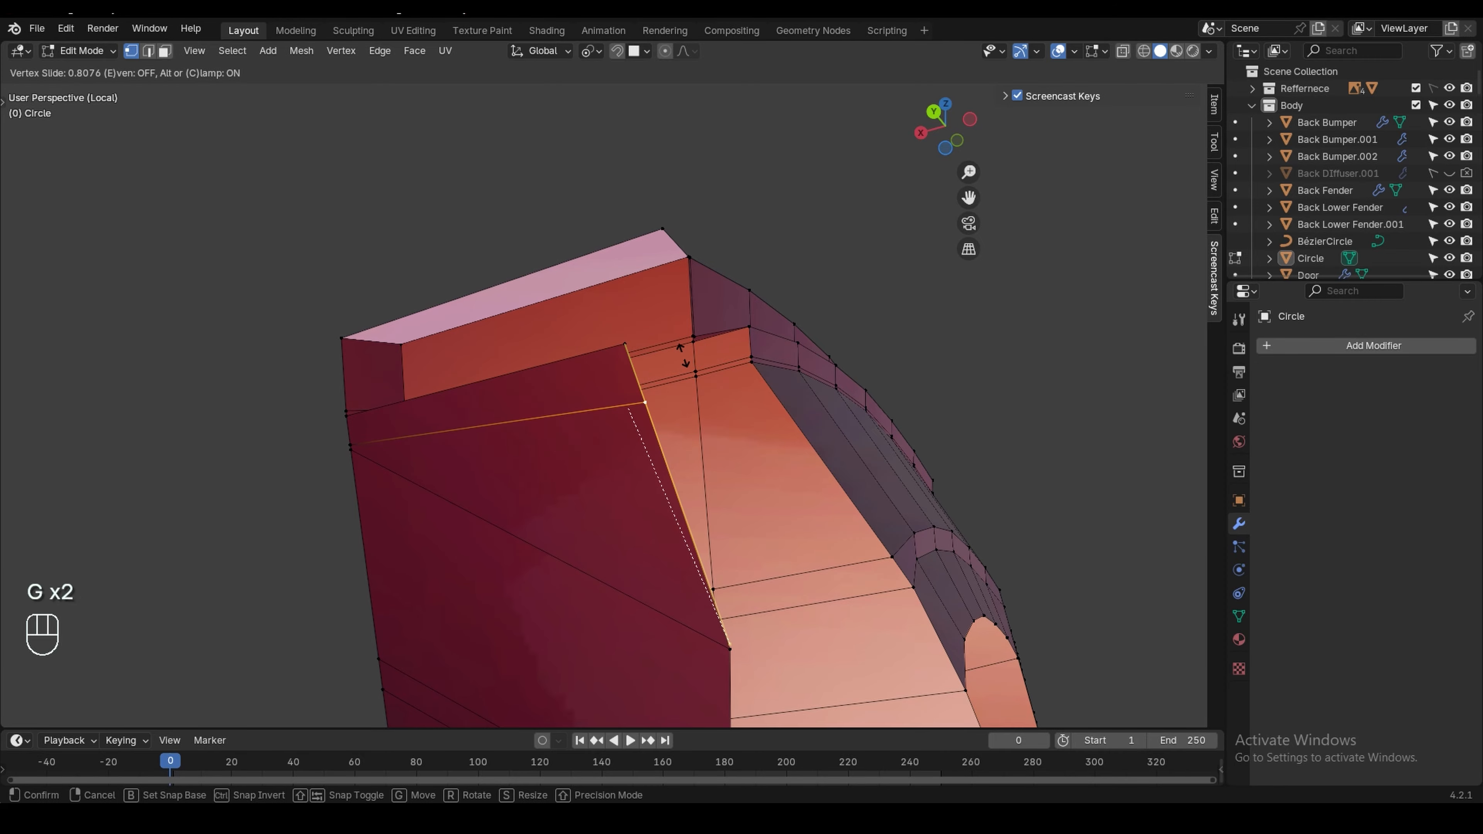
click(682, 333)
mouse_move(695, 337)
middle_down()
mouse_move(772, 354)
mouse_move(706, 364)
middle_up()
shift+click(675, 348)
key(s)
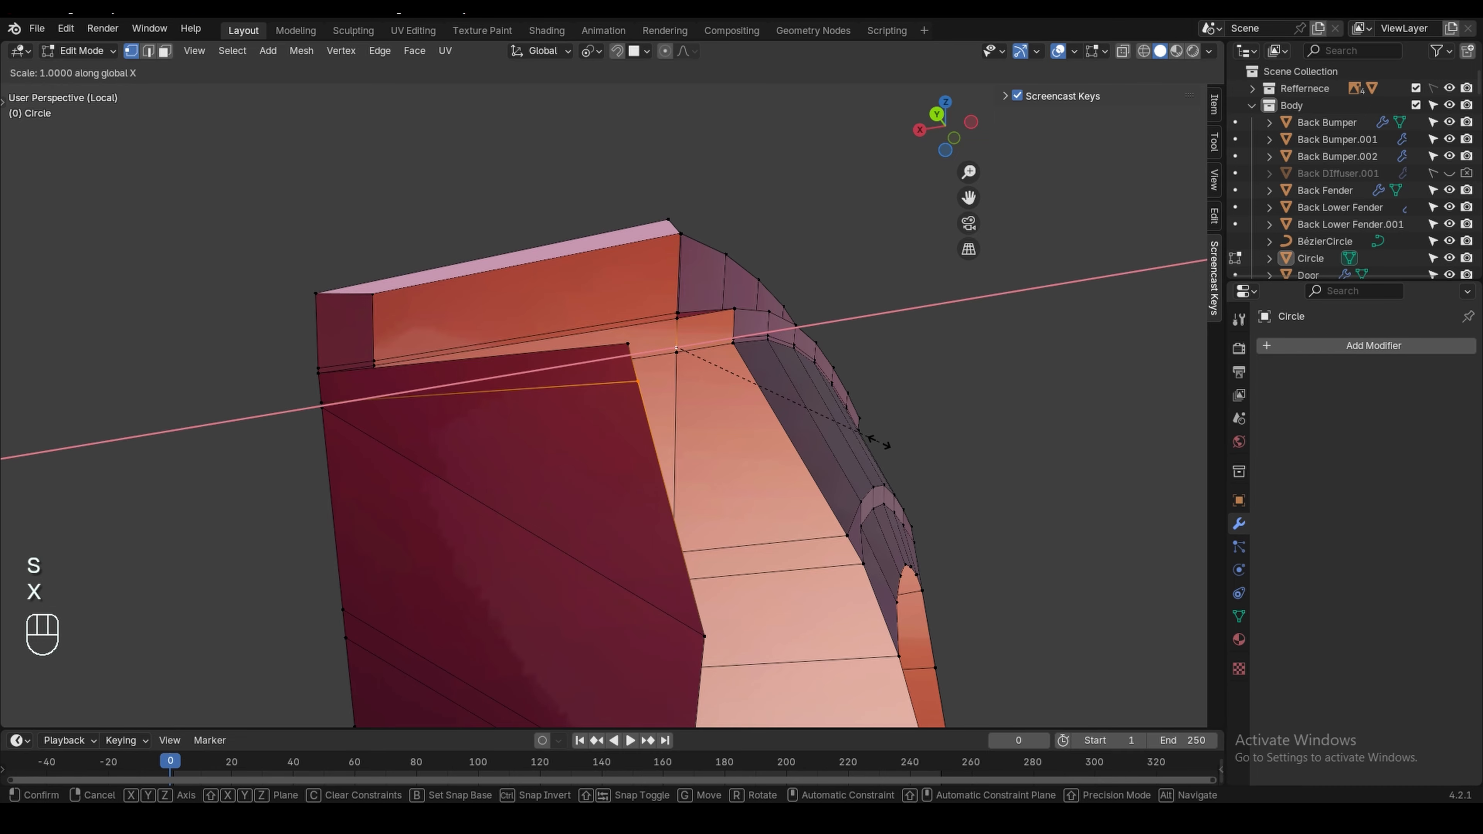
key(Return)
Slide the following wall edge vertex upward by a factor of 0.980 and align it with the strip's vertex along X at scale 0
click(703, 637)
key(g)
key(g)
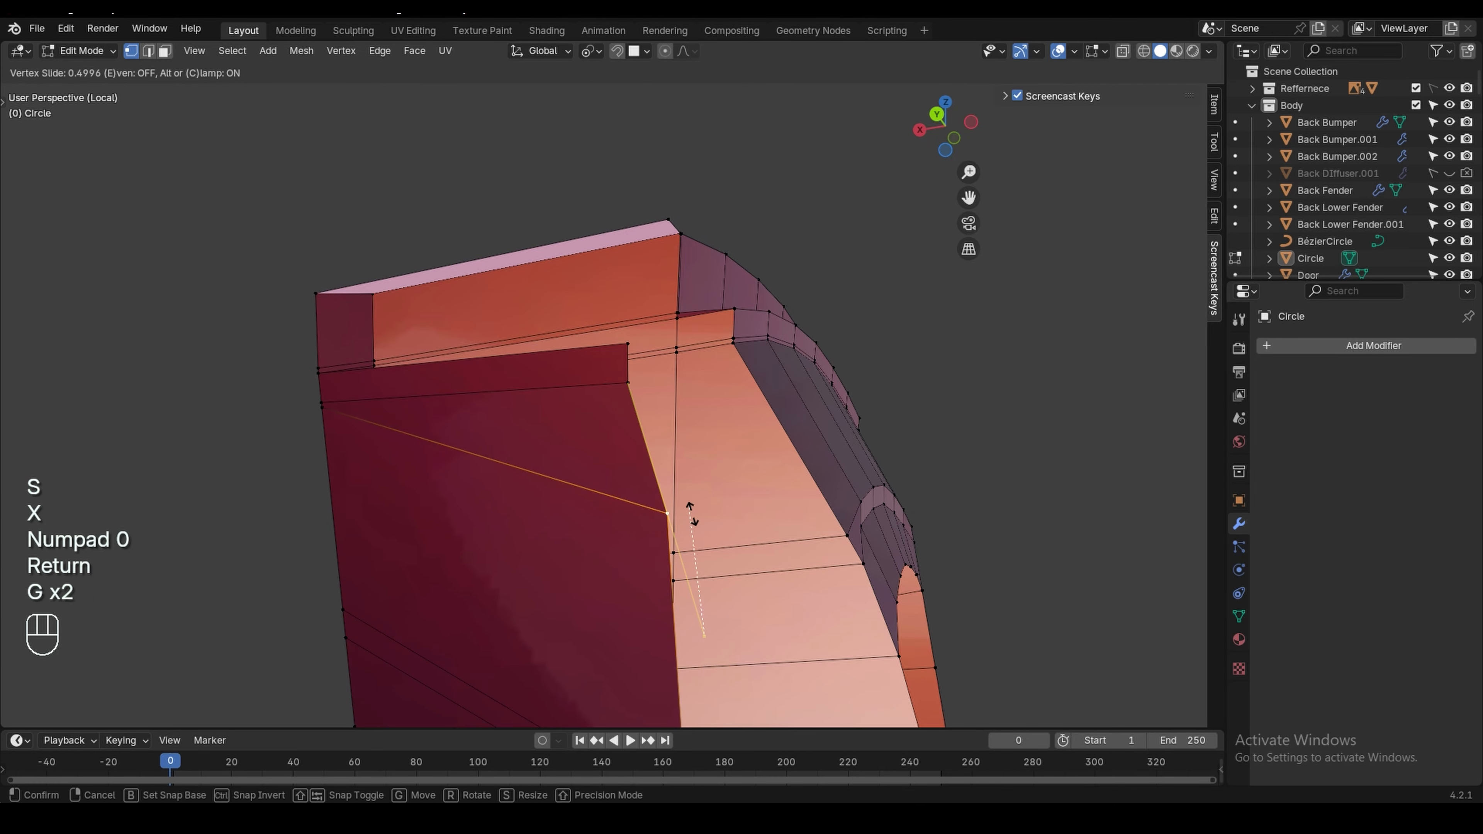
click(634, 392)
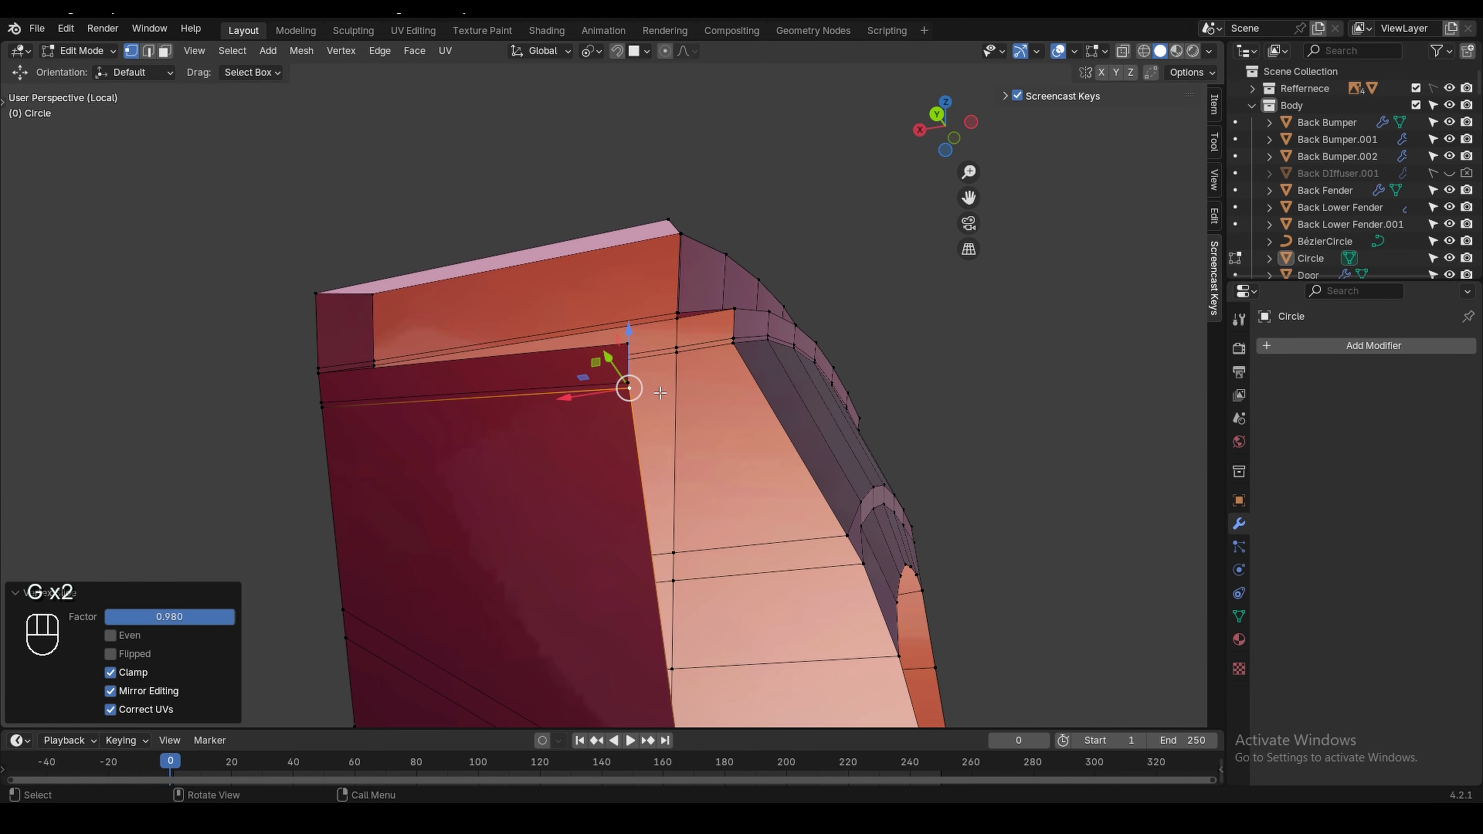
shift+click(676, 348)
key(s)
key(x)
key(Return)
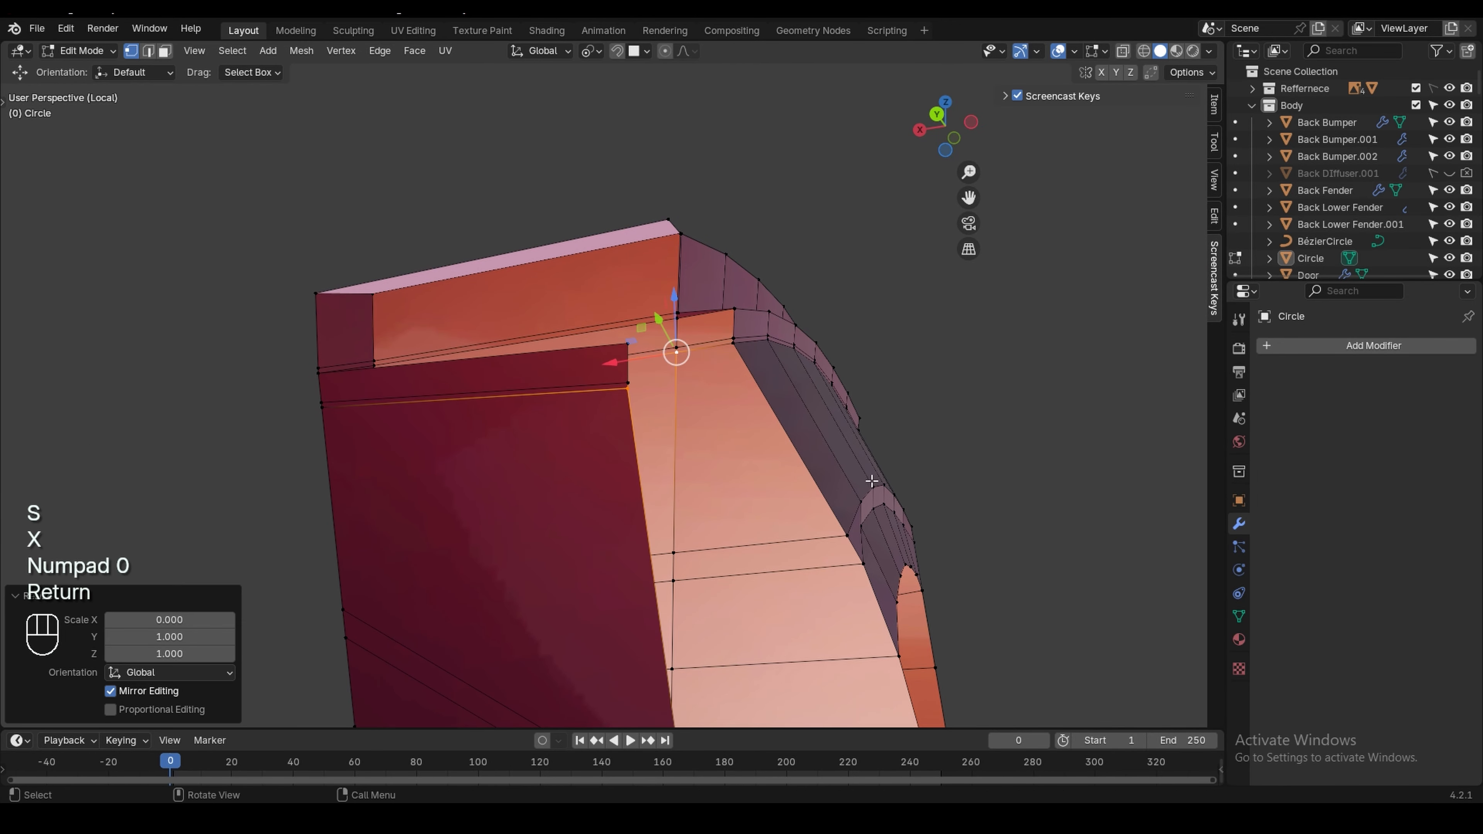
Slide the next lower vertex on the dark wall's edge upward by a factor of 0.545
shift+middle_drag(813, 573, 848, 536)
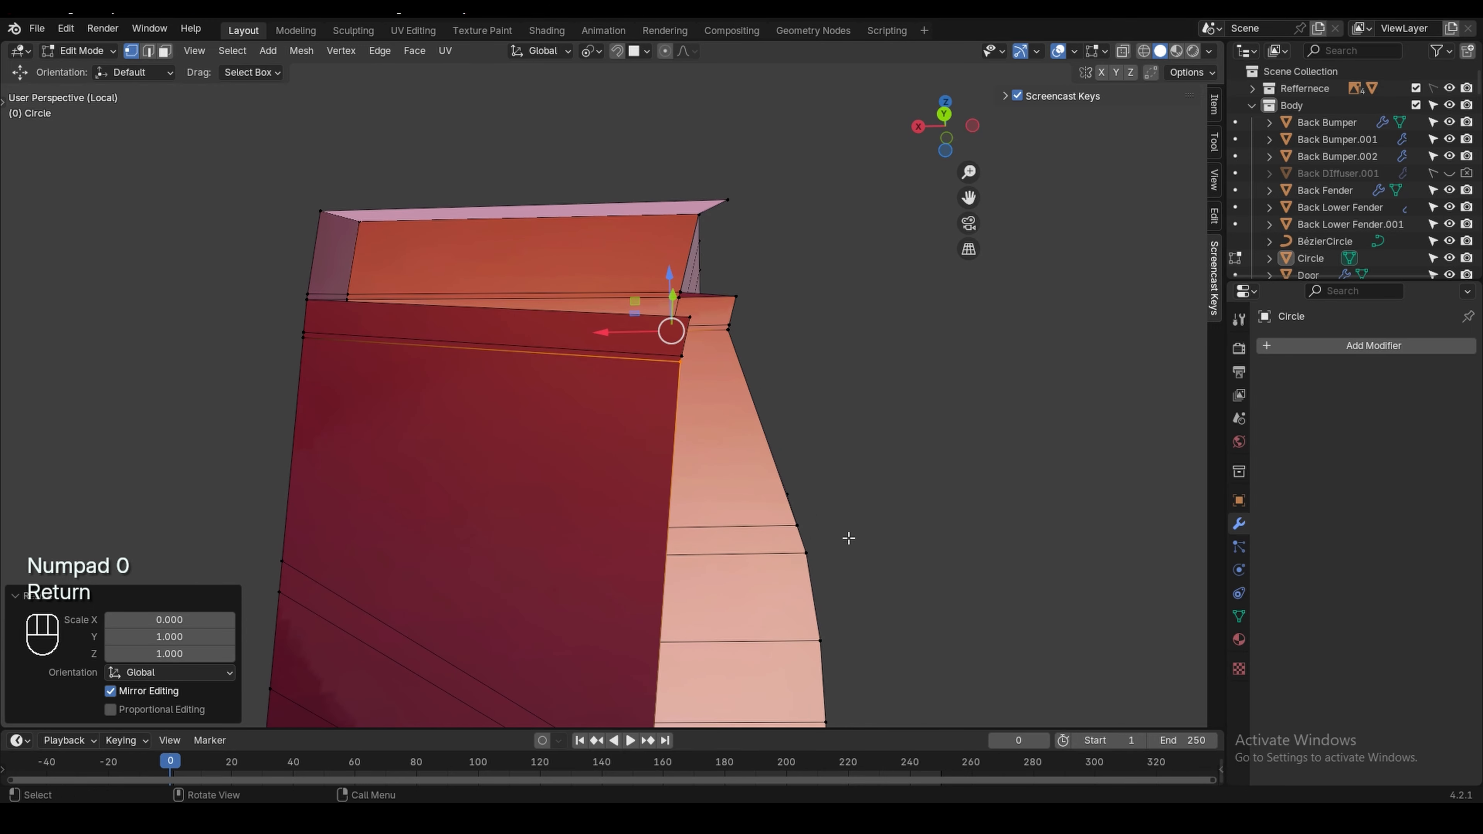
shift+middle_drag(778, 609, 713, 596)
click(607, 679)
middle_drag(732, 689, 737, 666)
key(g)
key(g)
click(748, 485)
Try to align the slid wall vertex along X with the light face's outer edge vertex using scale 0
shift+click(753, 495)
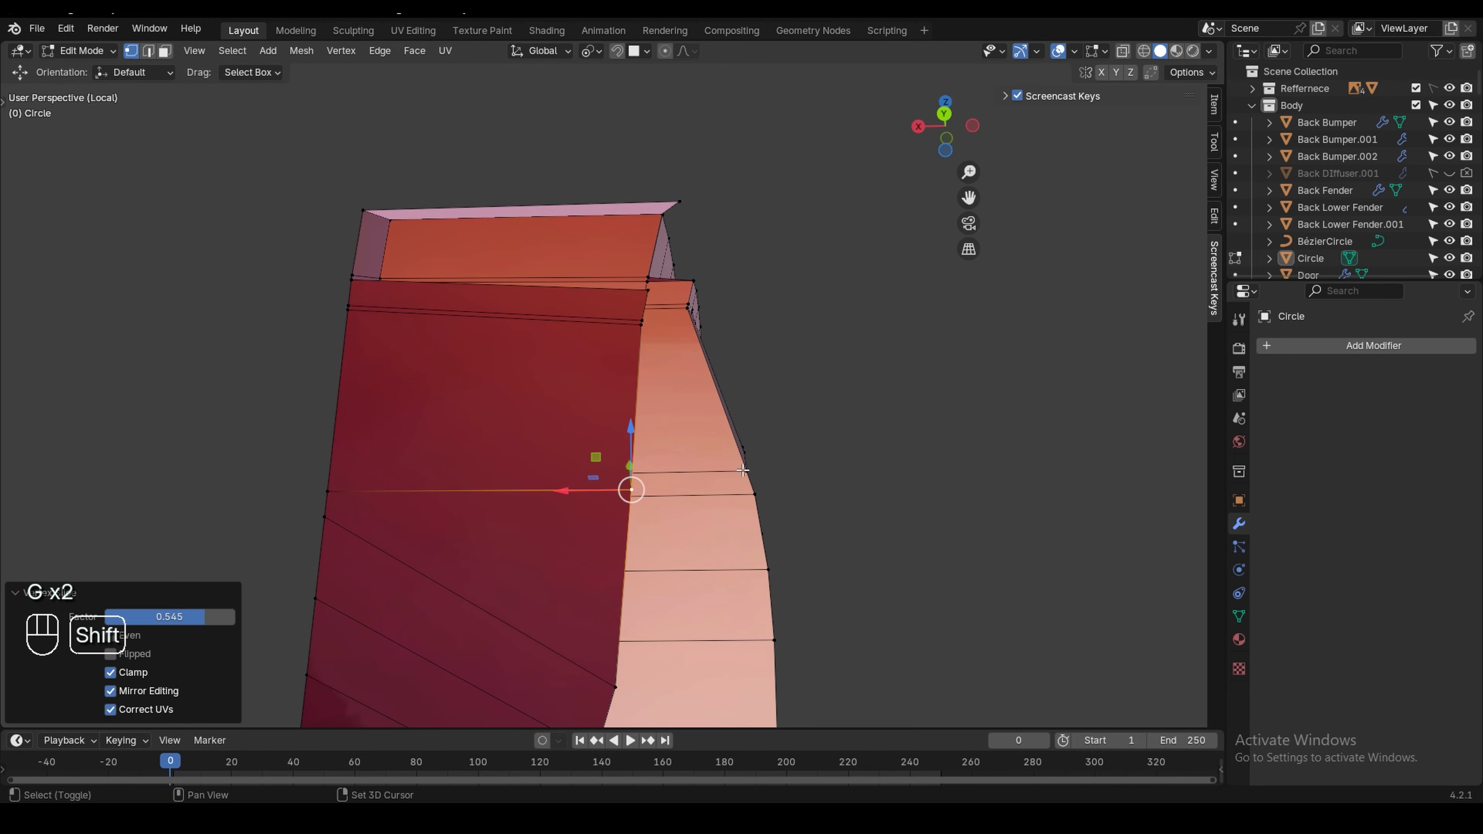
key(s)
key(x)
key(KP_0)
key(Return)
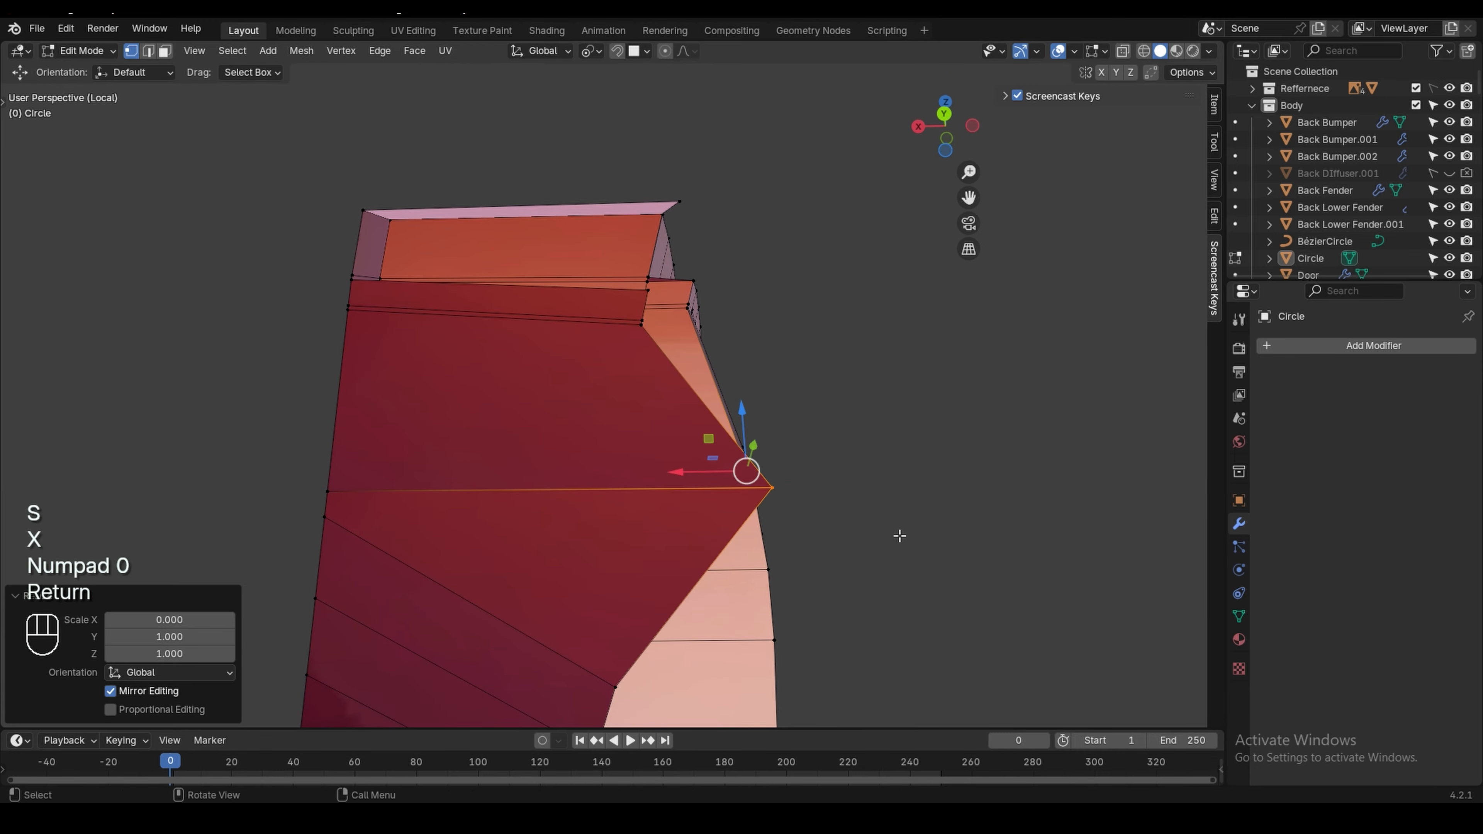
Try to slide the next wall vertex upward and align it along X with the light face's outer edge at scale 0
shift+middle_drag(927, 628, 851, 569)
middle_drag(851, 569, 795, 503)
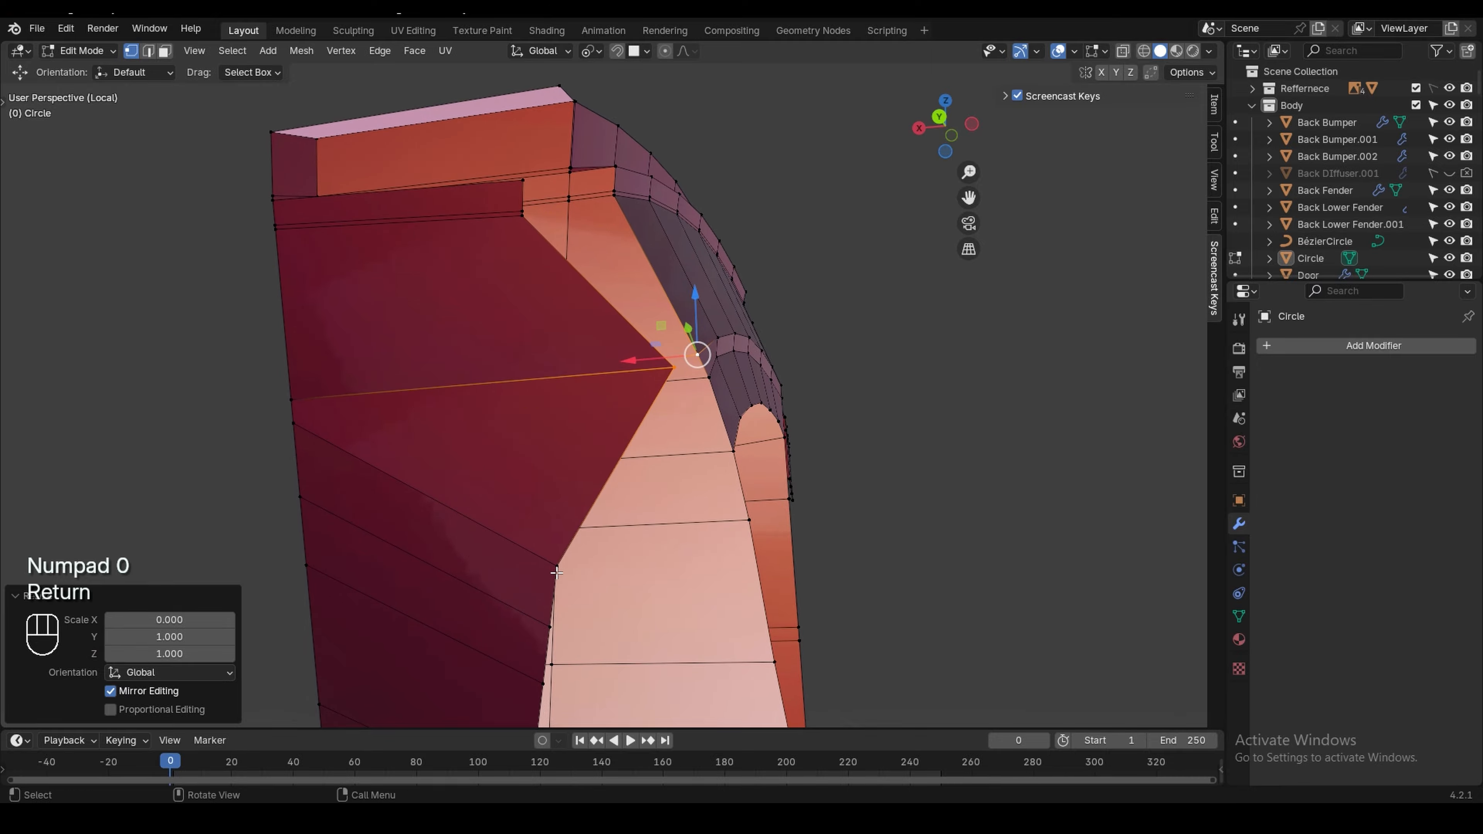
click(561, 569)
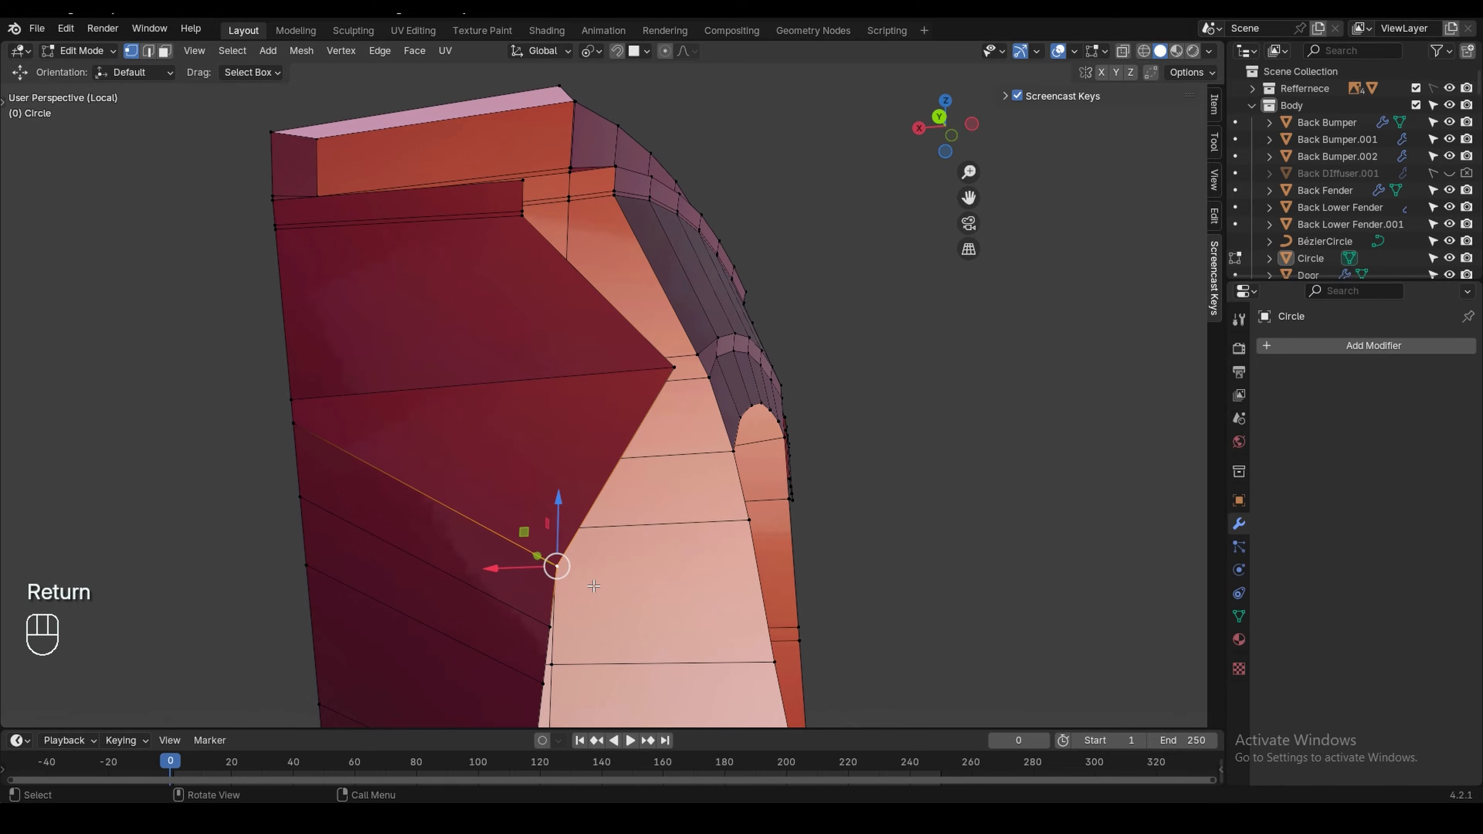
click(735, 432)
shift+click(708, 376)
key(s)
key(x)
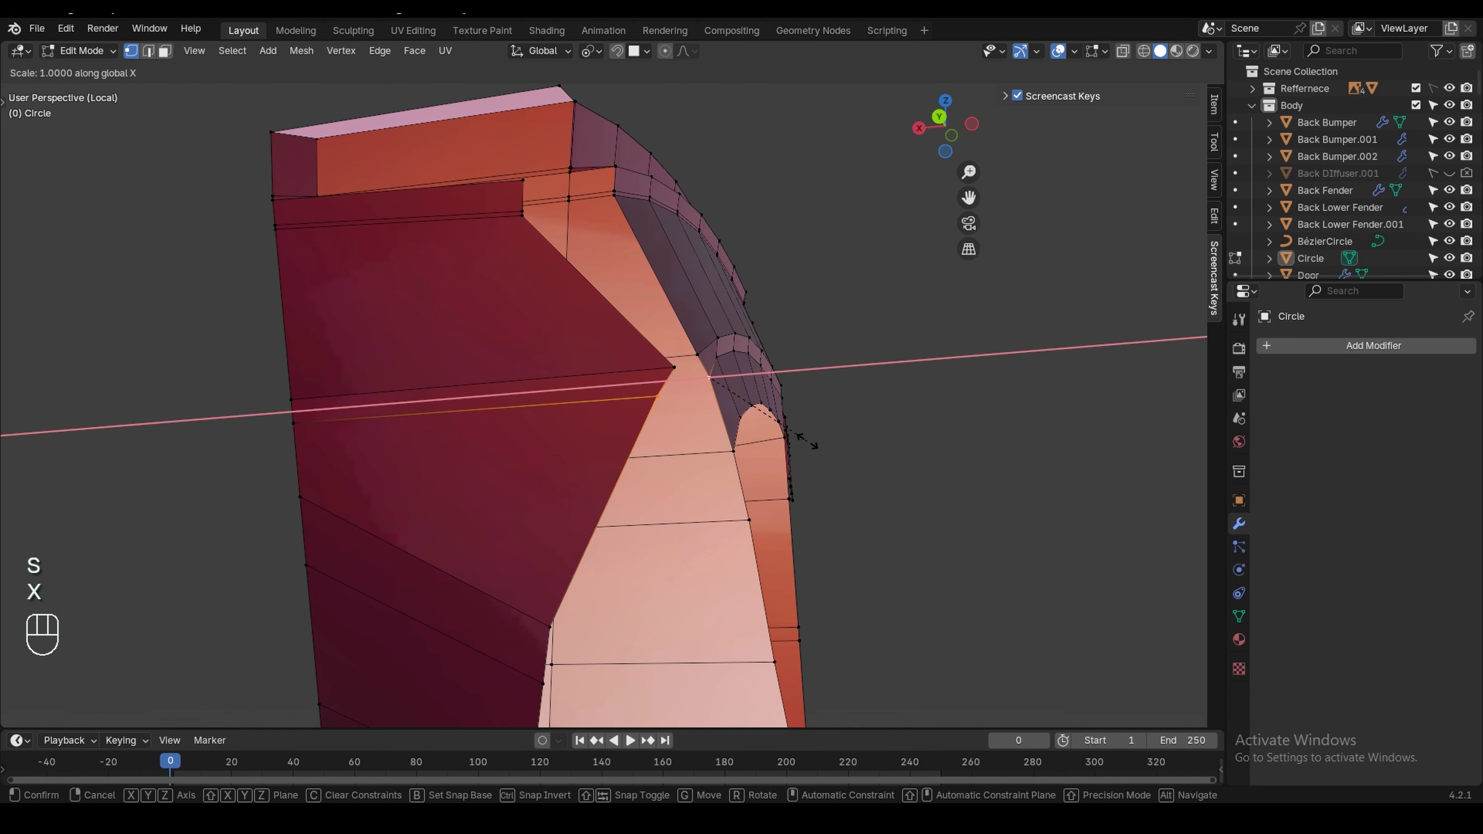
key(KP_0)
key(Return)
Undo the last vertex slide and both X alignments to the light face's outer edge
shift+middle_drag(772, 553, 690, 406)
key(ctrl+z)
key(ctrl+z)
key(ctrl+z)
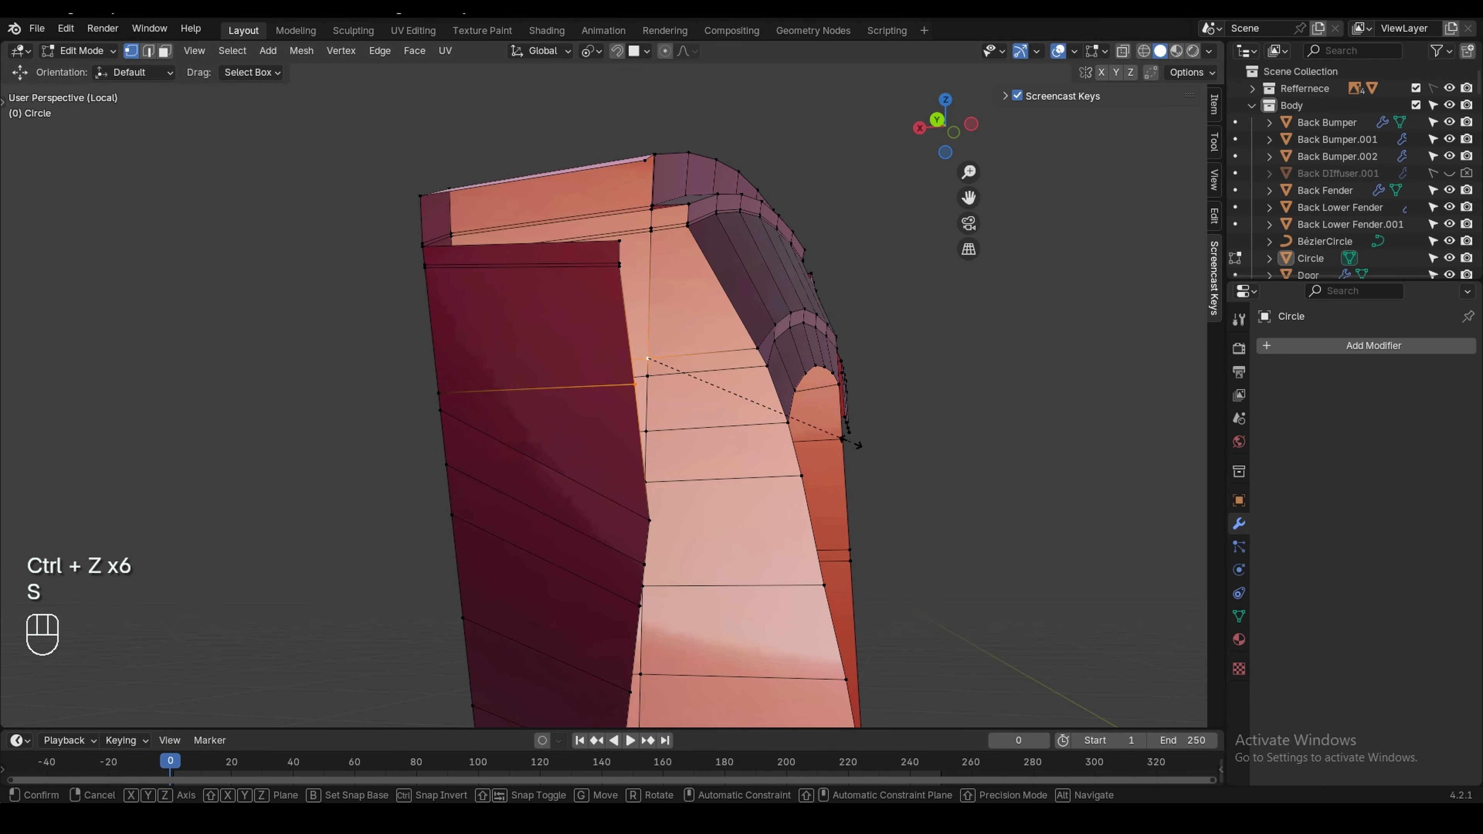
Align the wall vertex with the inner loop's vertex along X at scale 0, and slide up and align the next one likewise
key(x)
key(Return)
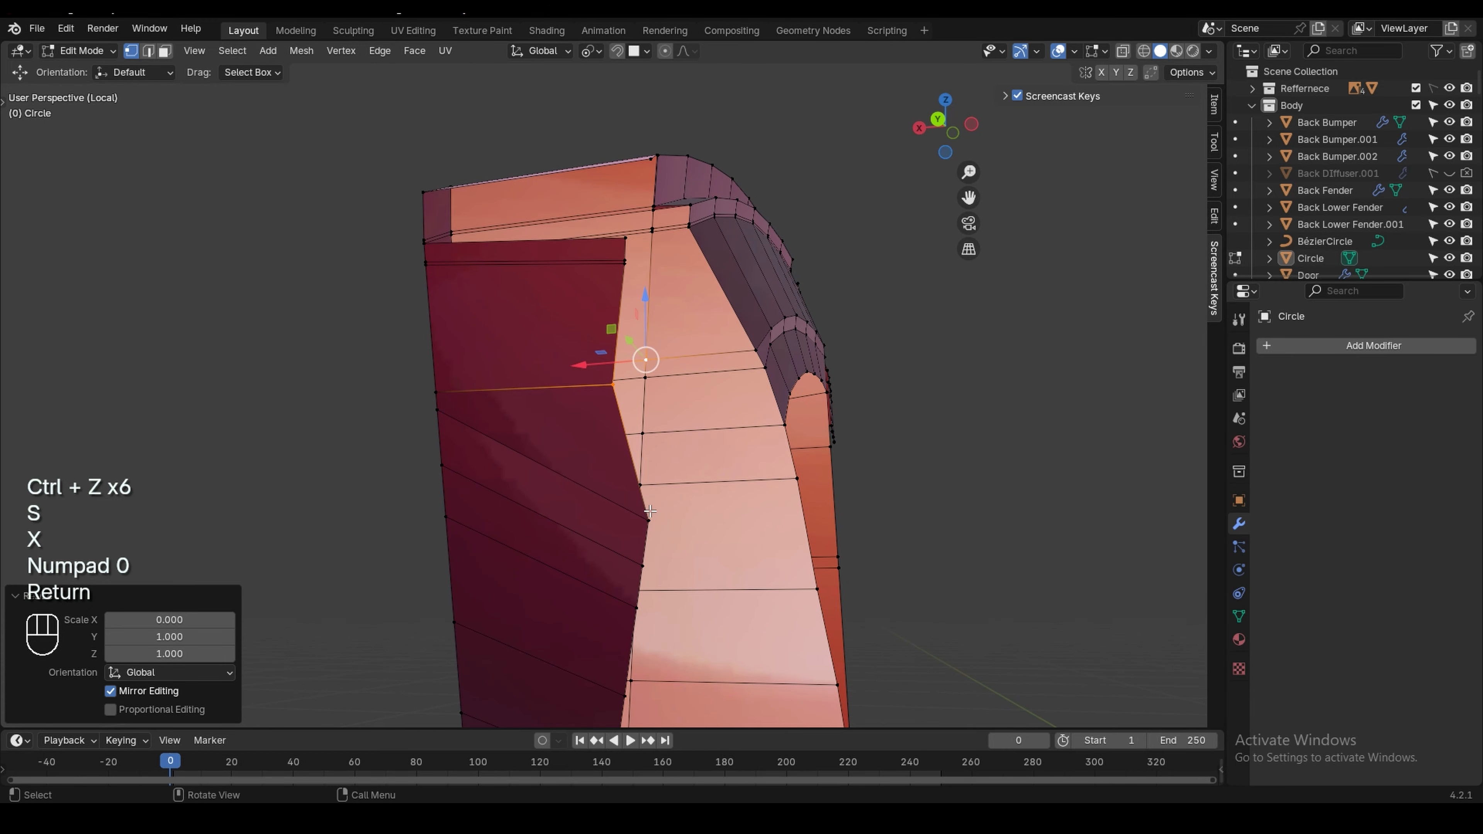
key(g)
key(g)
click(676, 416)
shift+click(646, 378)
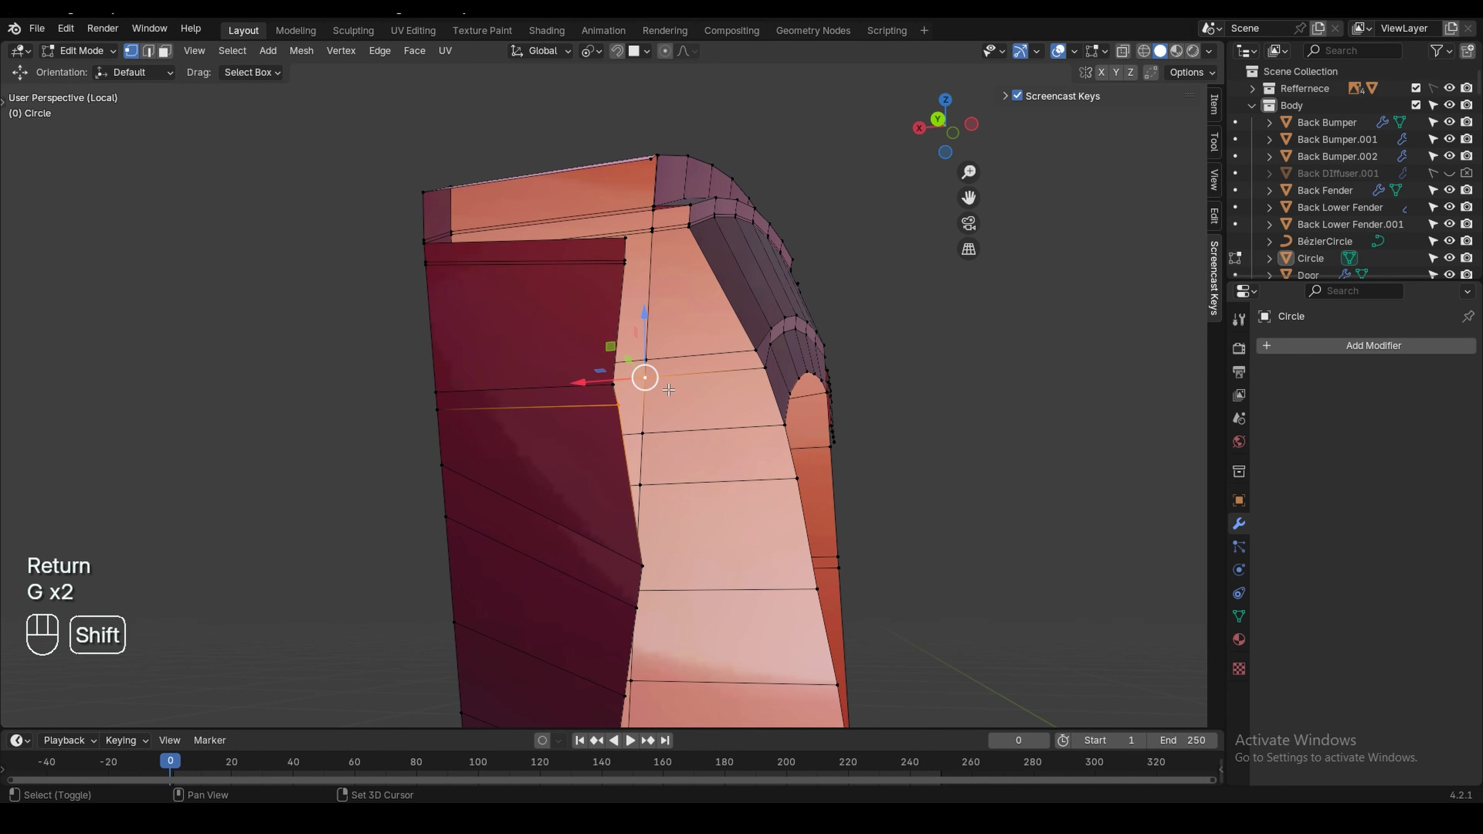
key(s)
key(x)
key(Return)
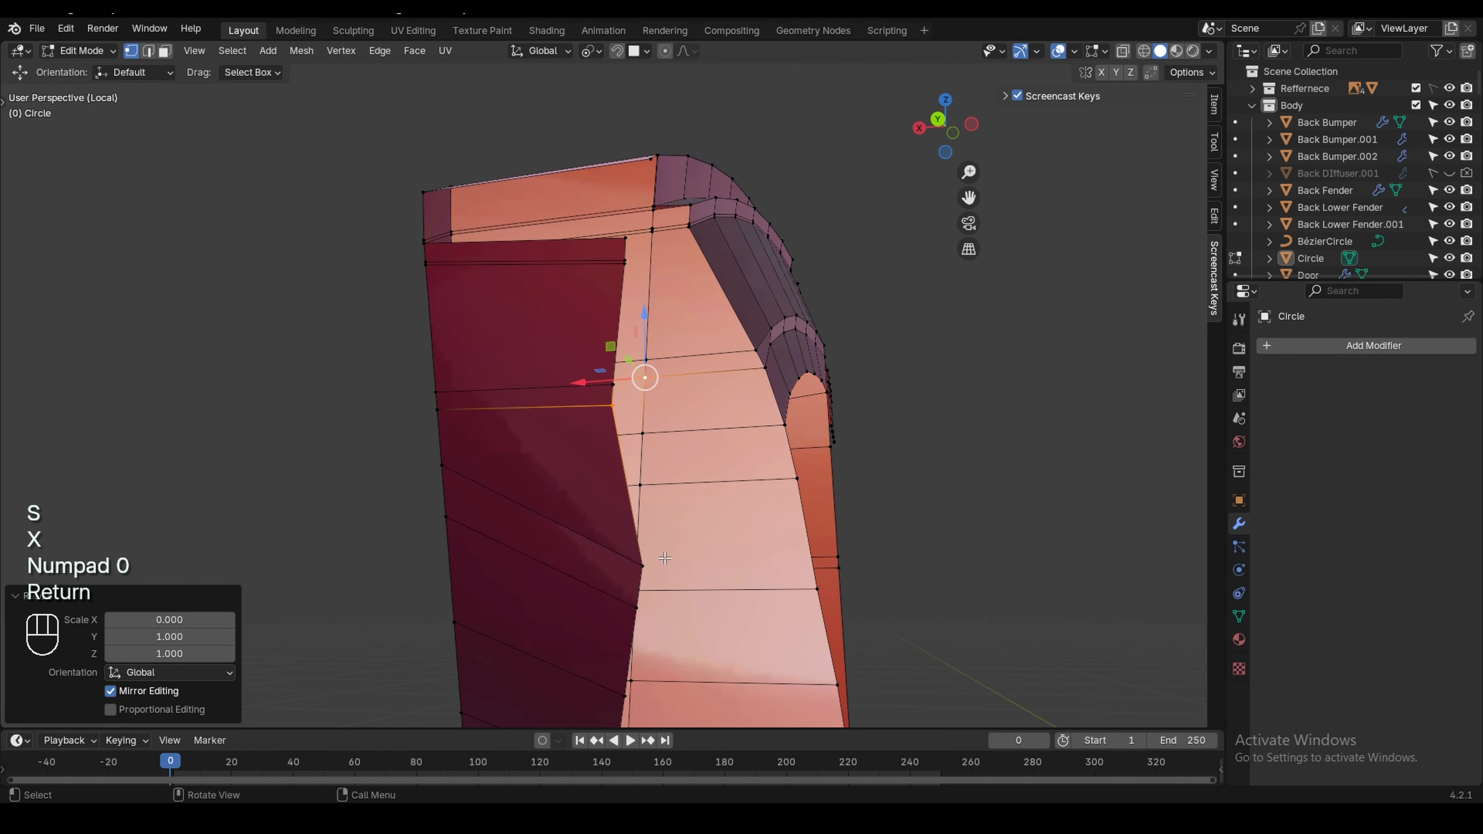
Slide the next wall vertex up by a factor of about 0.64 and align it with the inner loop's vertex along X at scale 0
key(g)
key(g)
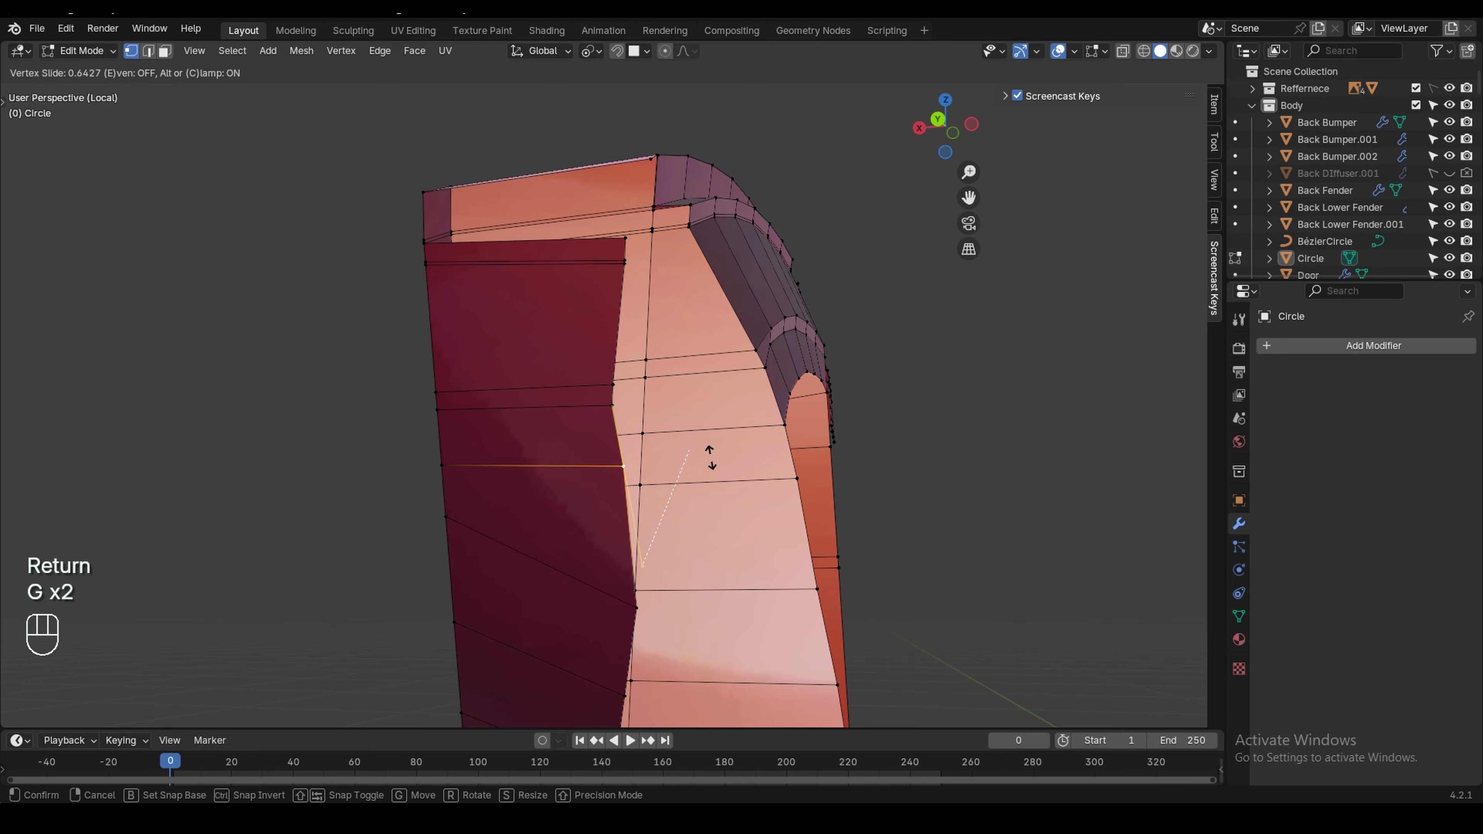
click(710, 457)
shift+click(642, 434)
key(s)
key(x)
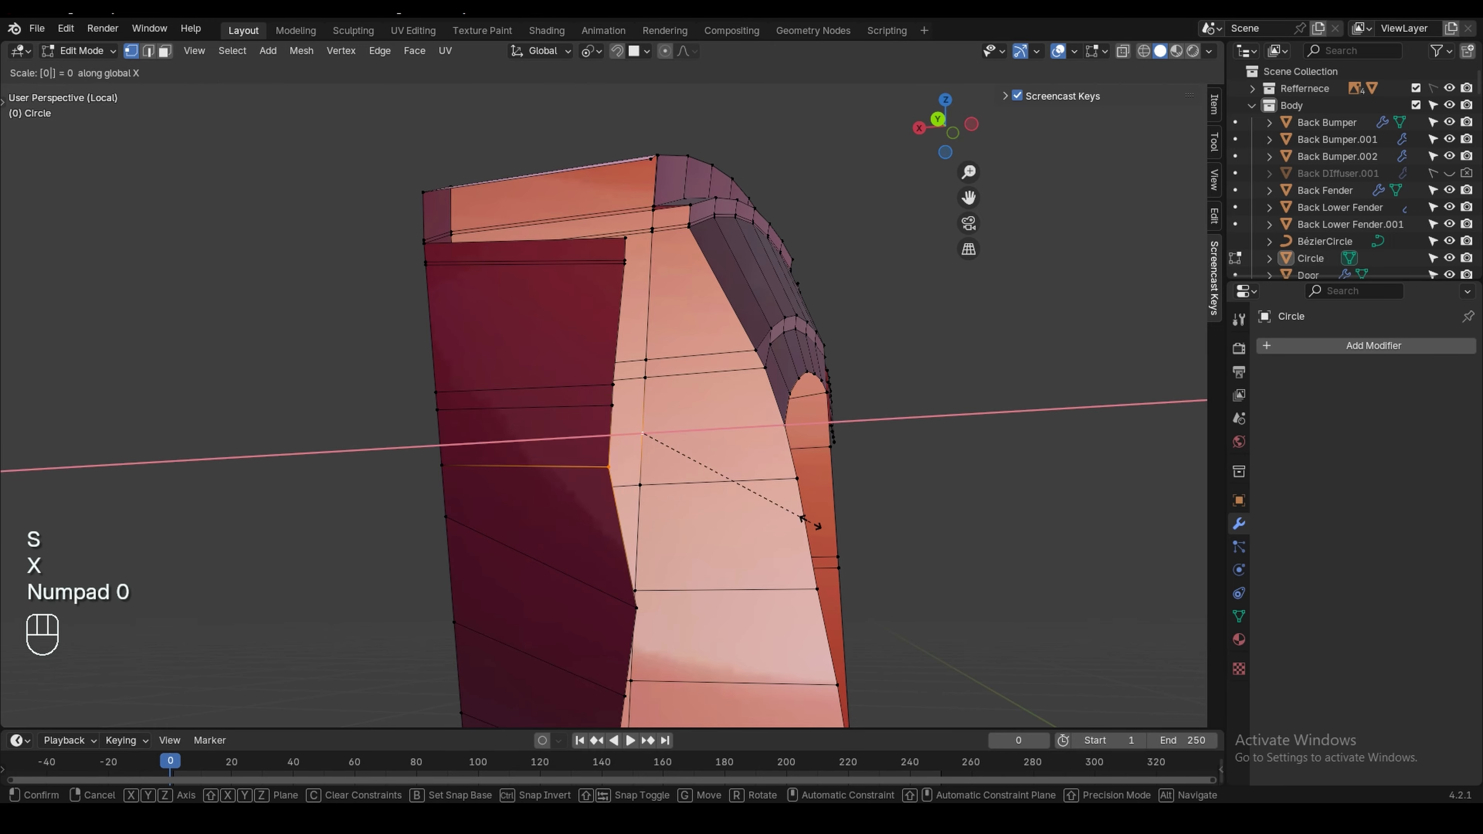
key(Return)
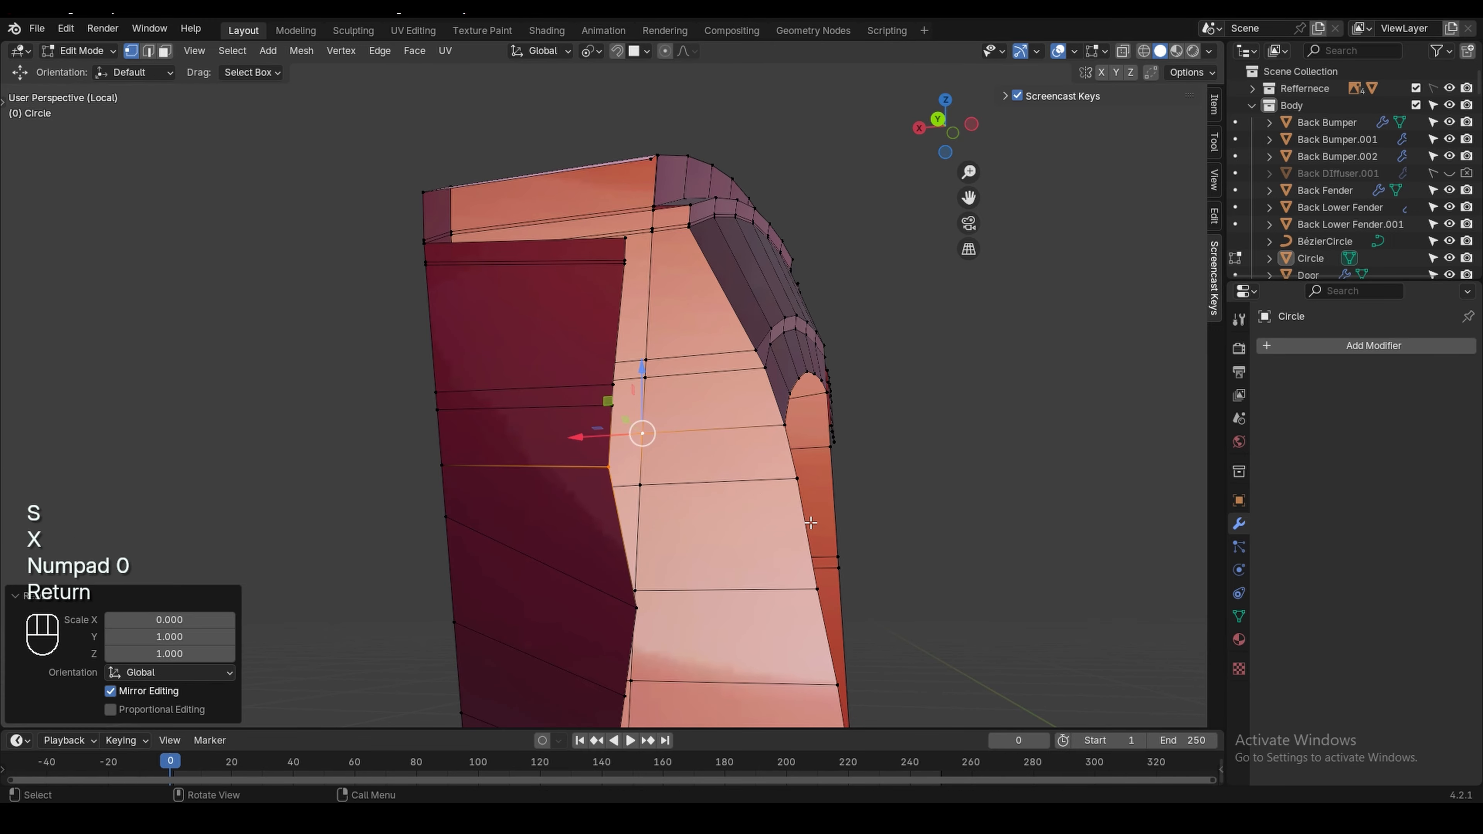
Slide the following wall vertex up by a factor of about 0.67 and align it with its inner loop neighbour along X at scale 0
click(642, 609)
key(g)
key(g)
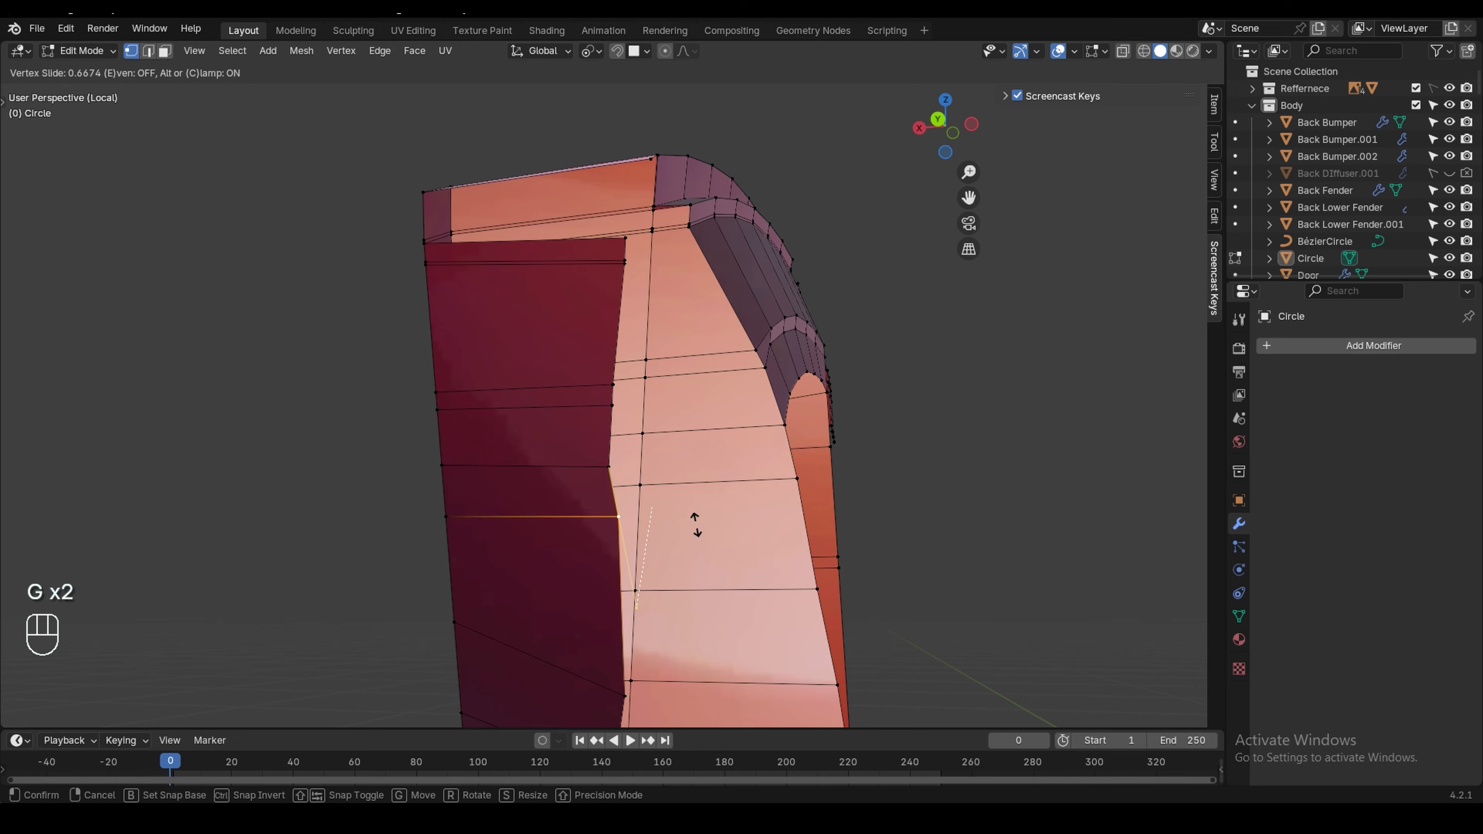
click(695, 529)
shift+click(640, 485)
key(s)
key(x)
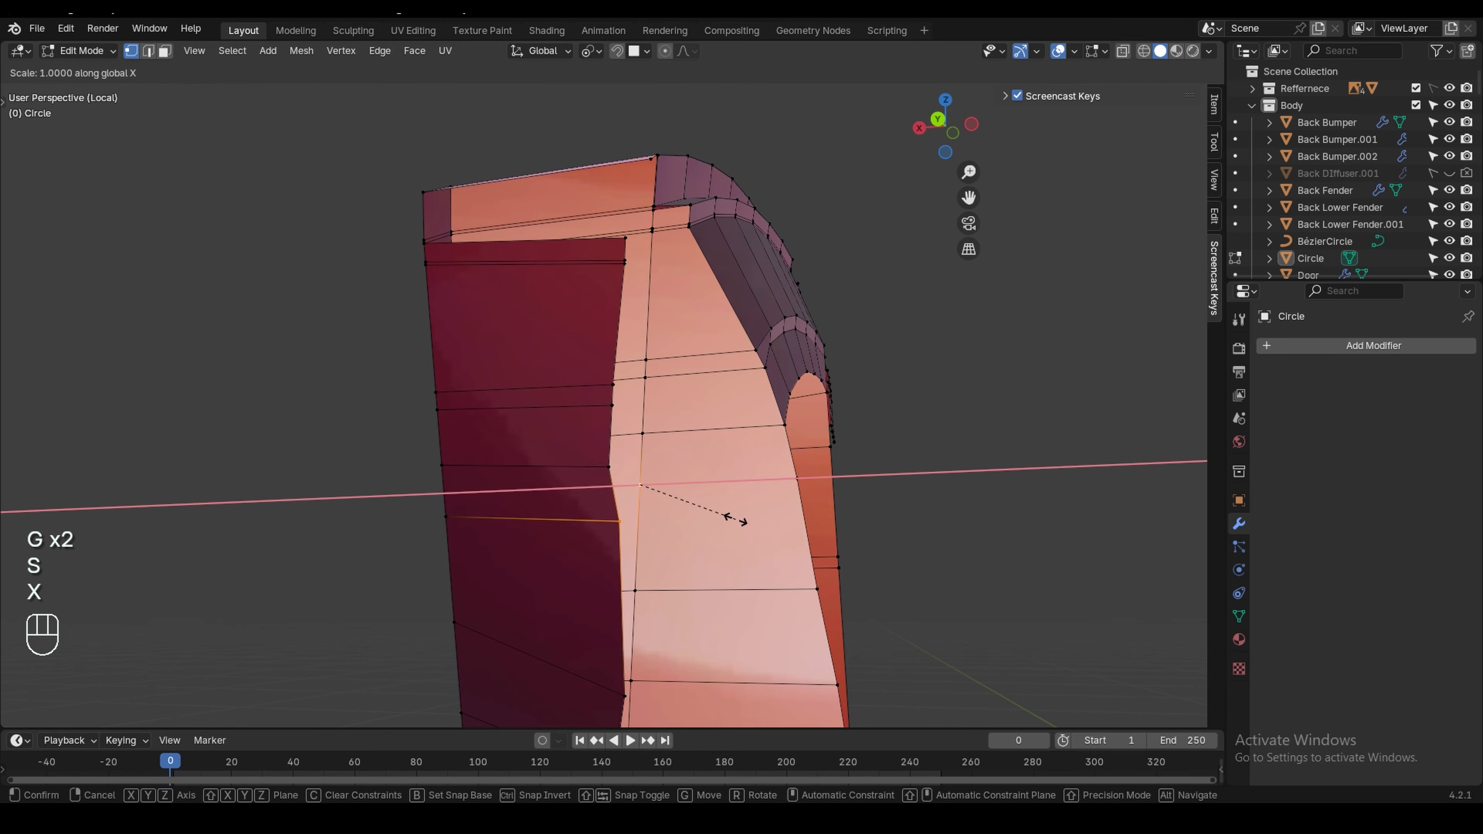
key(Return)
Slide the next lower wall edge vertex upward by a factor of 0.392
shift+middle_drag(694, 593, 702, 463)
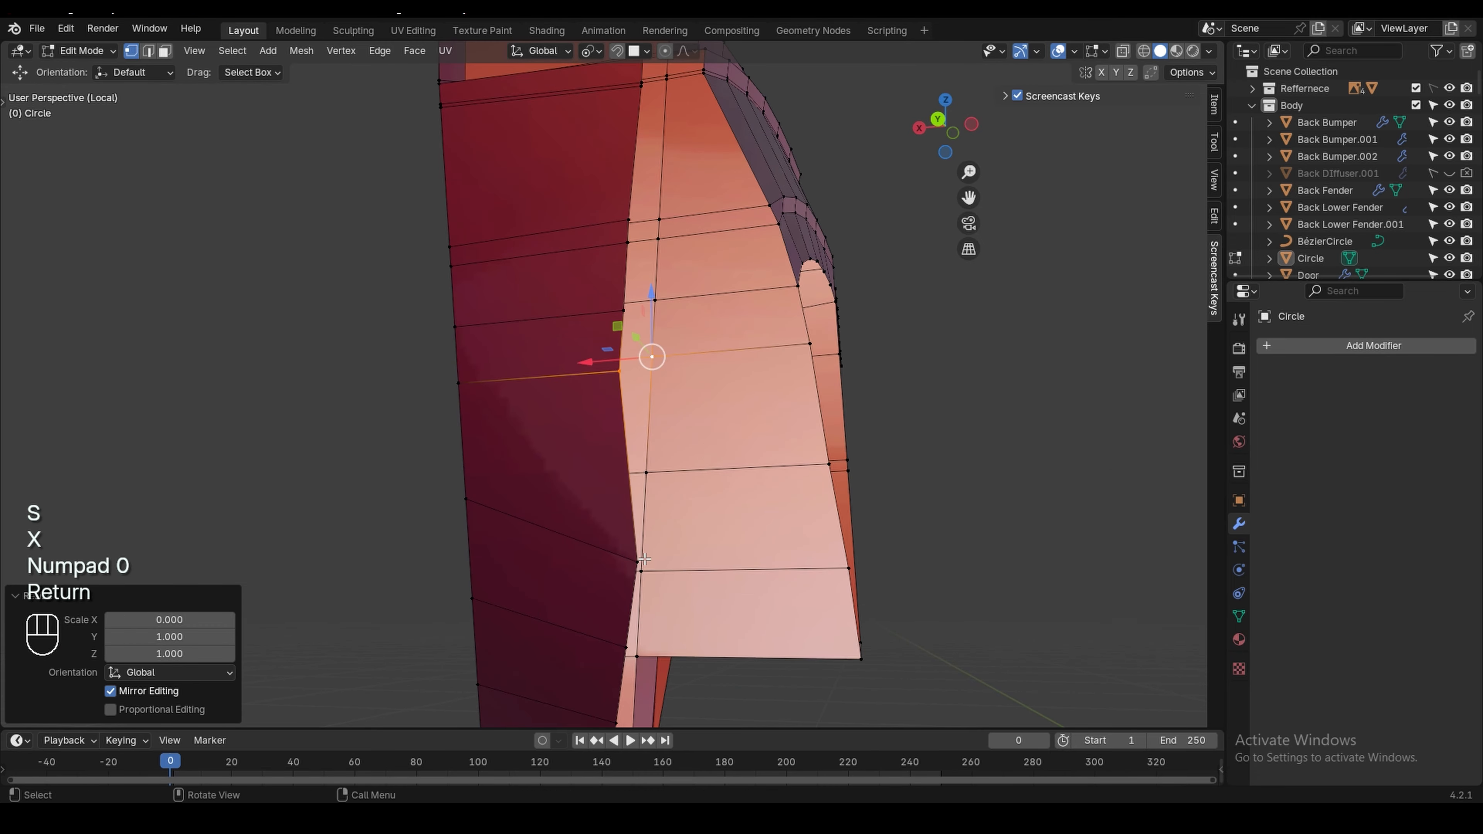
click(639, 564)
key(g)
key(g)
click(664, 493)
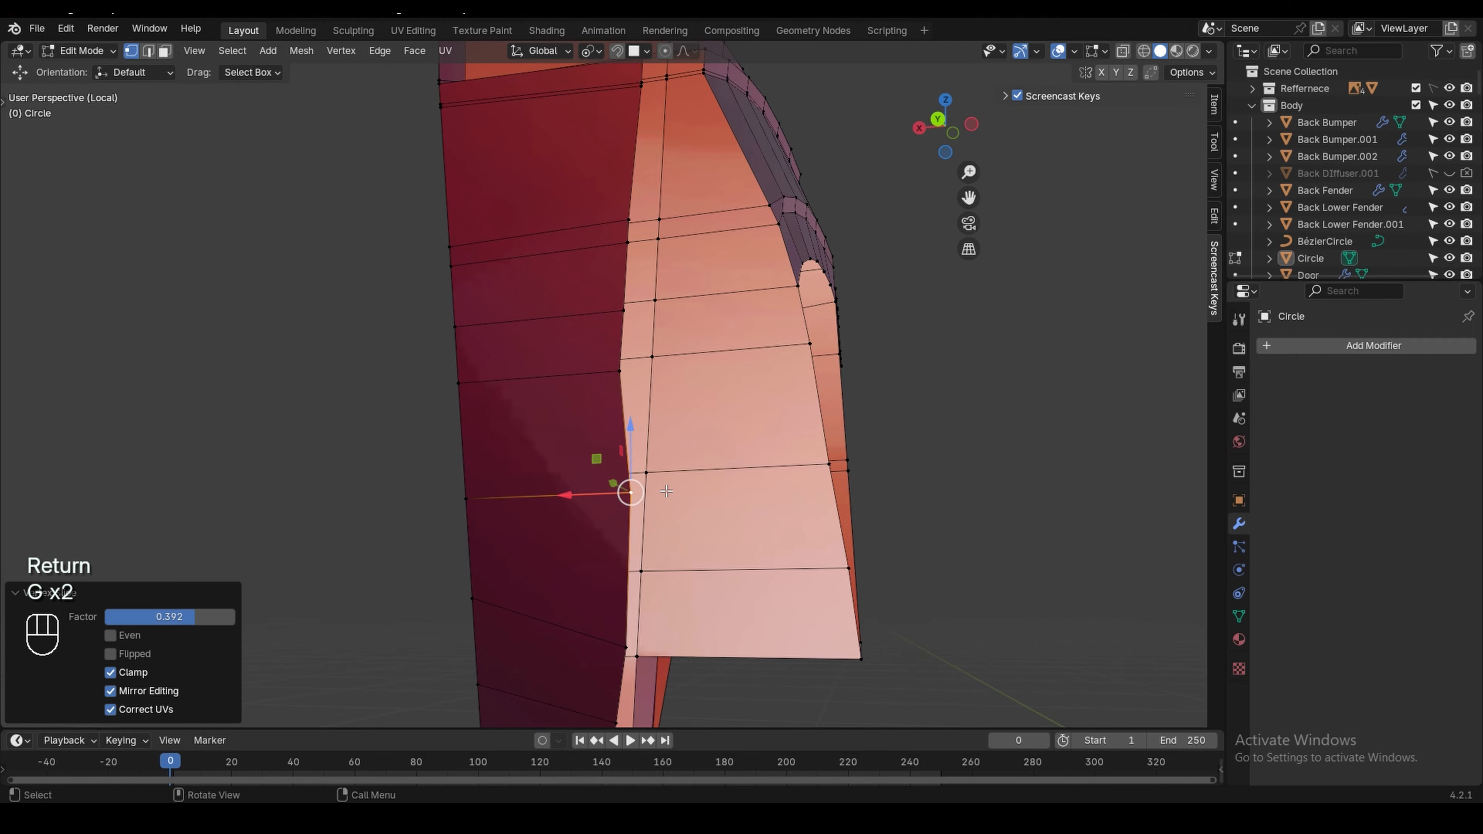
Align the slid wall vertex with the neighbouring inner loop vertex along X at scale 0
shift+click(644, 473)
key(s)
key(x)
key(KP_0)
key(Return)
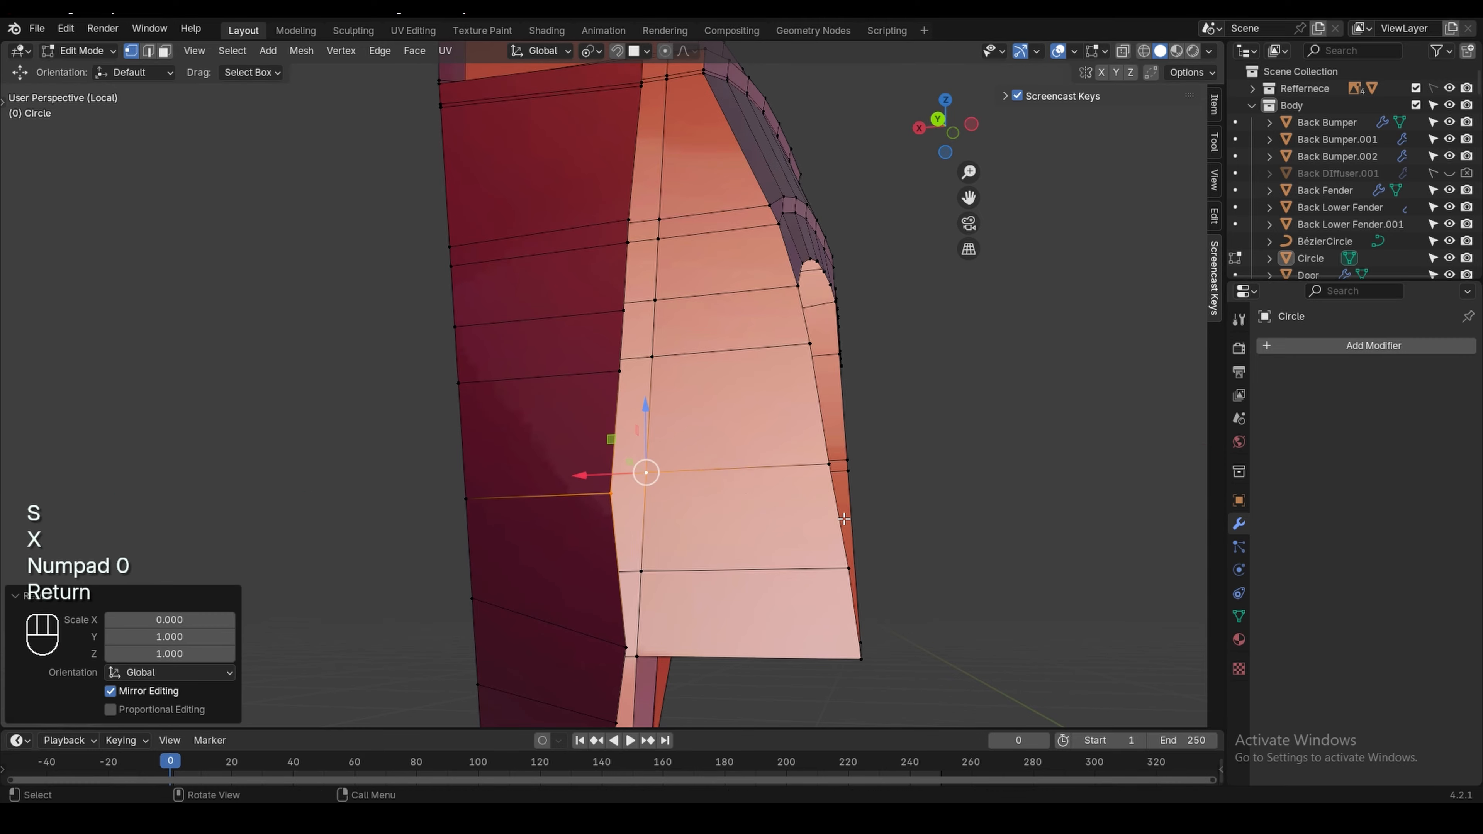
Slide the next lower wall vertex up level with its inner loop neighbour and align it with that neighbour along X at scale 0
shift+middle_drag(702, 611, 737, 513)
click(665, 529)
key(g)
key(g)
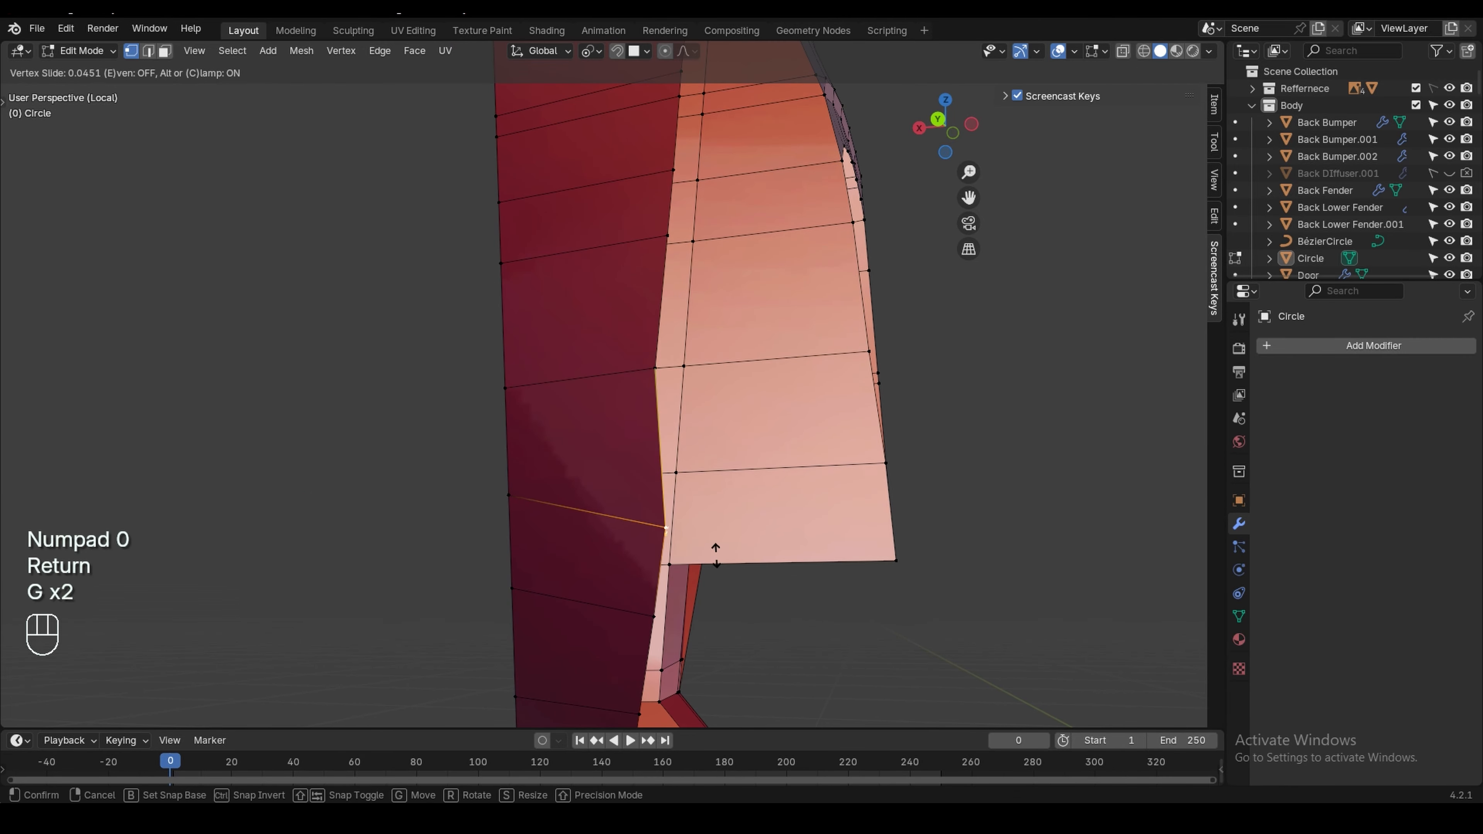
click(748, 506)
shift+click(675, 472)
key(s)
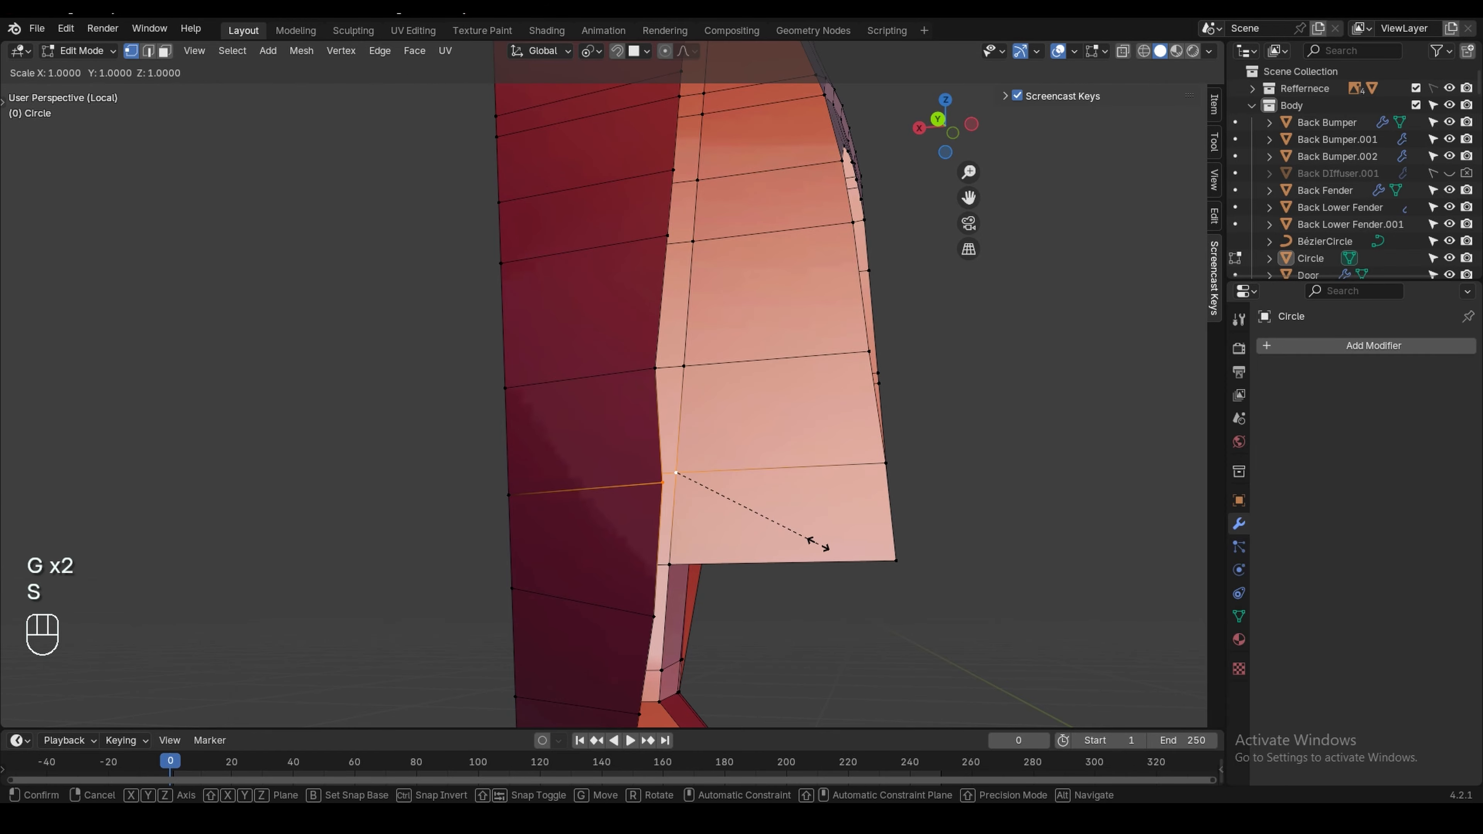
key(KP_0)
key(Return)
Slide the lowest wall vertex beside the light face's bottom corner upward and align it with that corner along X at scale 0
click(666, 614)
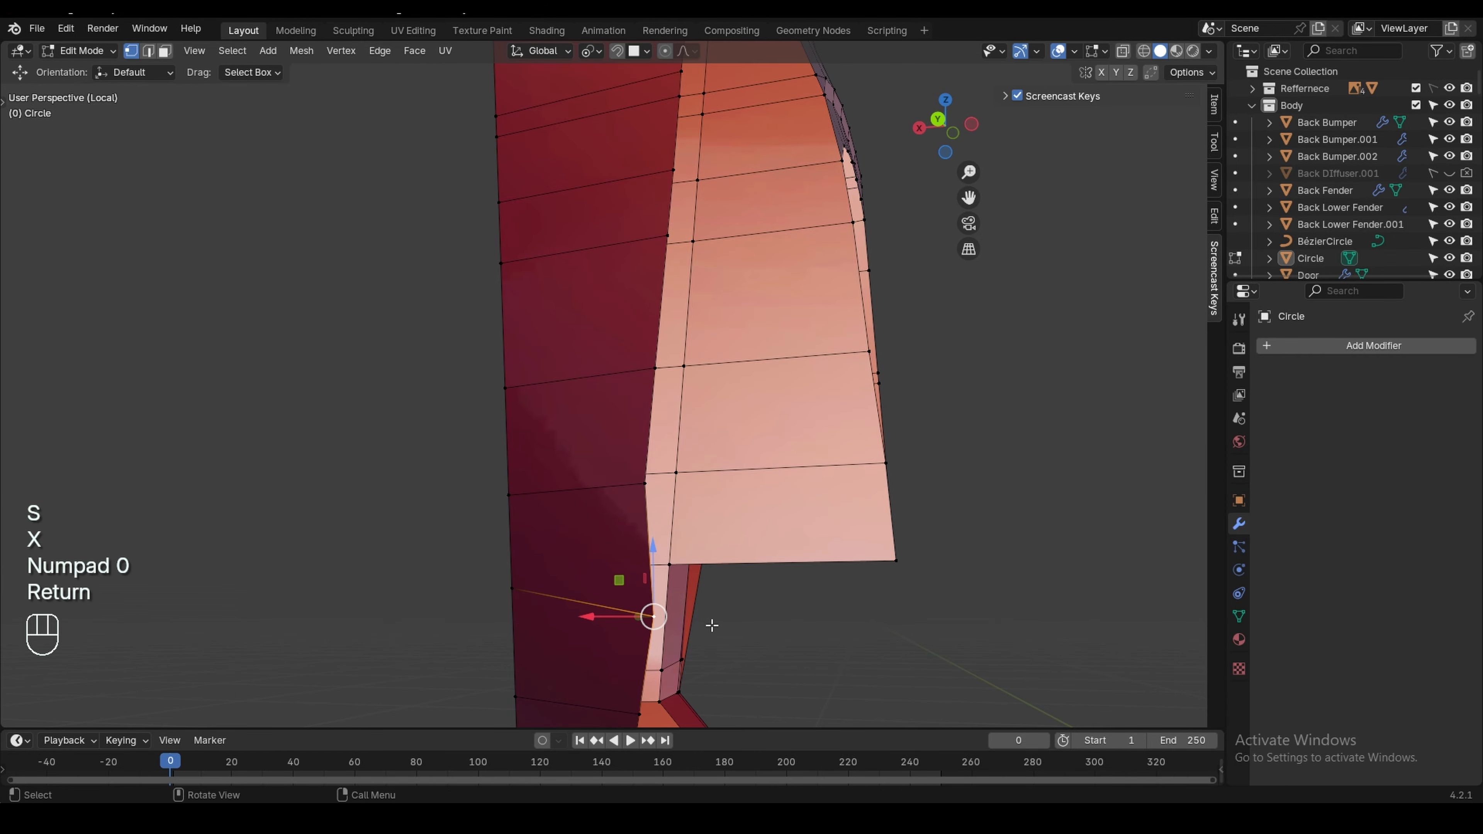
key(g)
key(g)
click(730, 589)
shift+click(668, 565)
key(s)
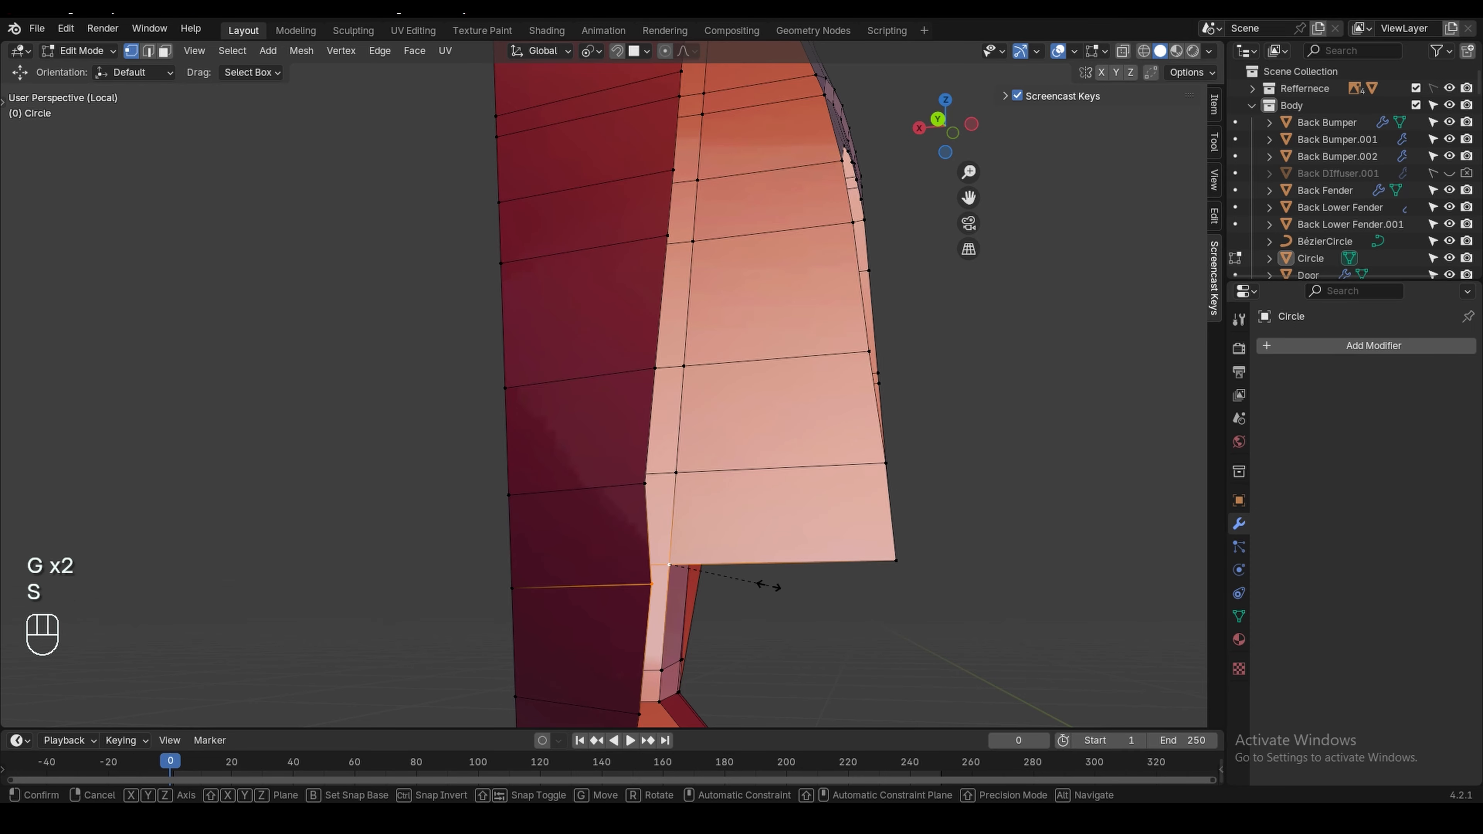
key(x)
key(Return)
scroll(767, 584, down, 5)
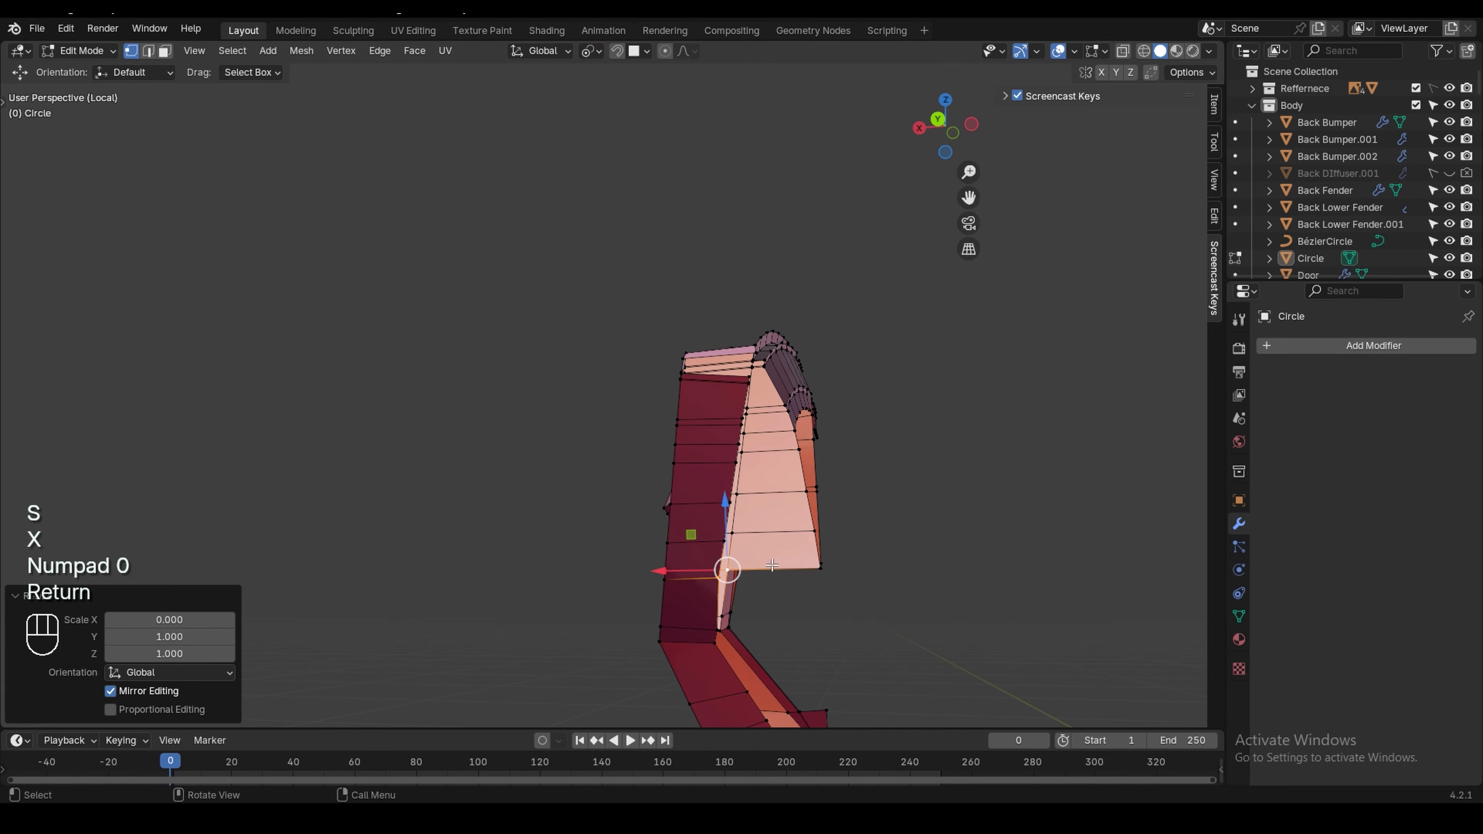
Extrude a new vertex a short distance from the inner corner vertex at the upper end of the diagonal spoke
middle_drag(768, 583, 1033, 596)
middle_drag(911, 576, 767, 520)
scroll(812, 400, up, 1)
click(803, 399)
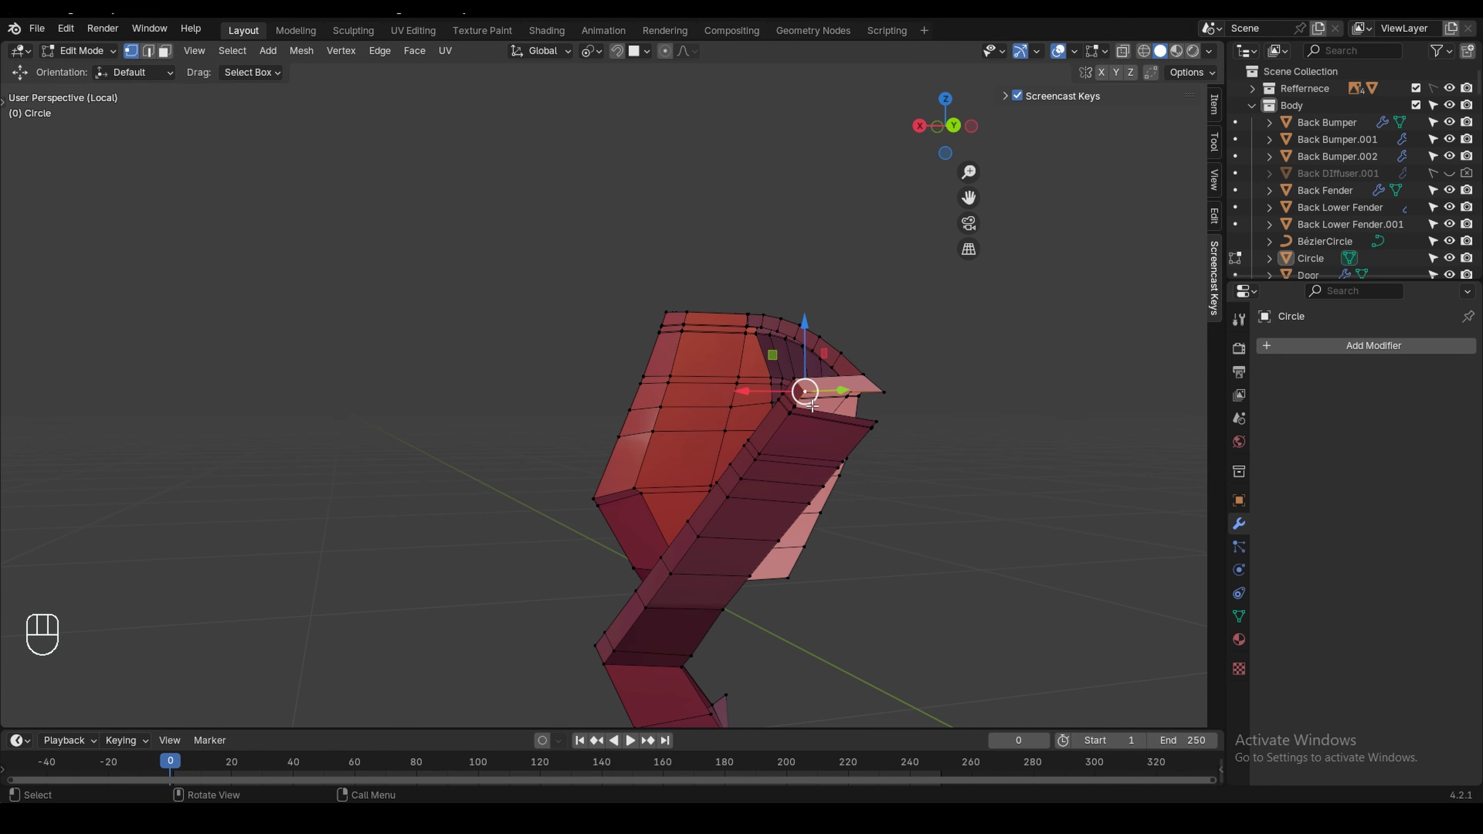
scroll(811, 406, up, 4)
shift+middle_drag(845, 430, 776, 426)
key(e)
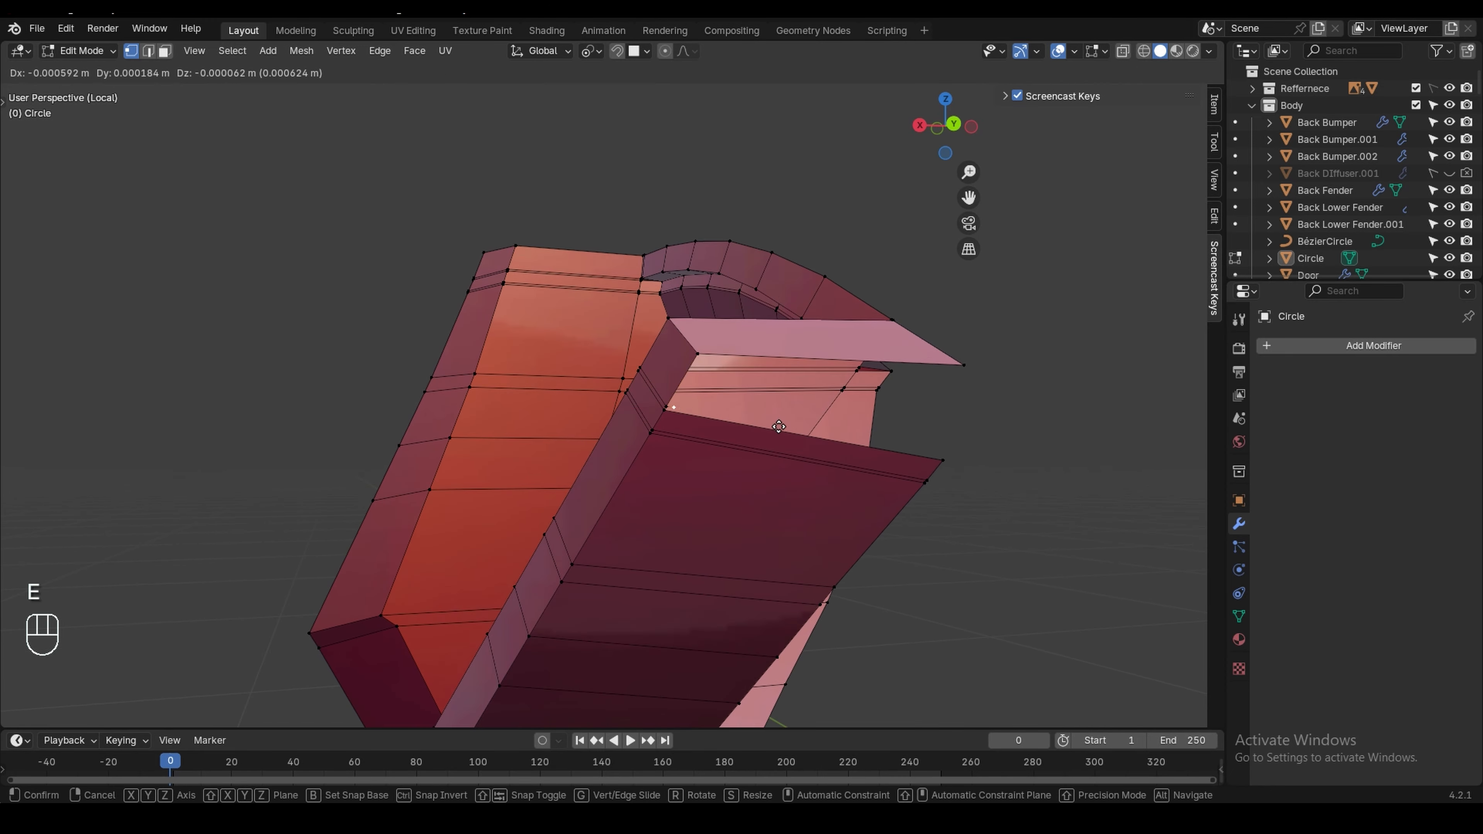
click(817, 435)
shift+middle_drag(874, 465, 768, 483)
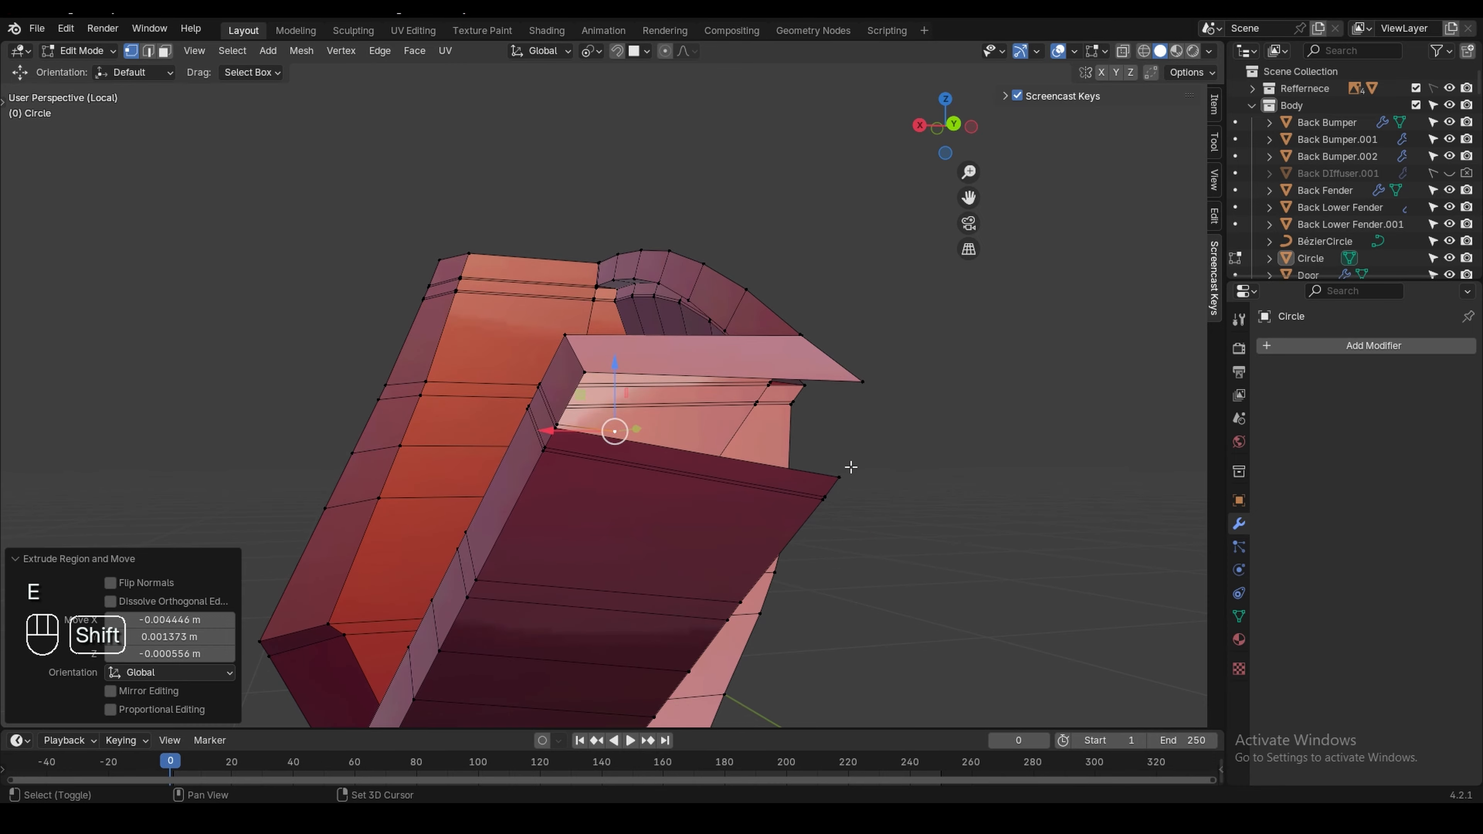
Align the extruded vertex with the outer wall corner along X at scale 0, then move it about 0.0023 m in Y and -0.0034 m in Z
shift+click(849, 469)
key(s)
key(x)
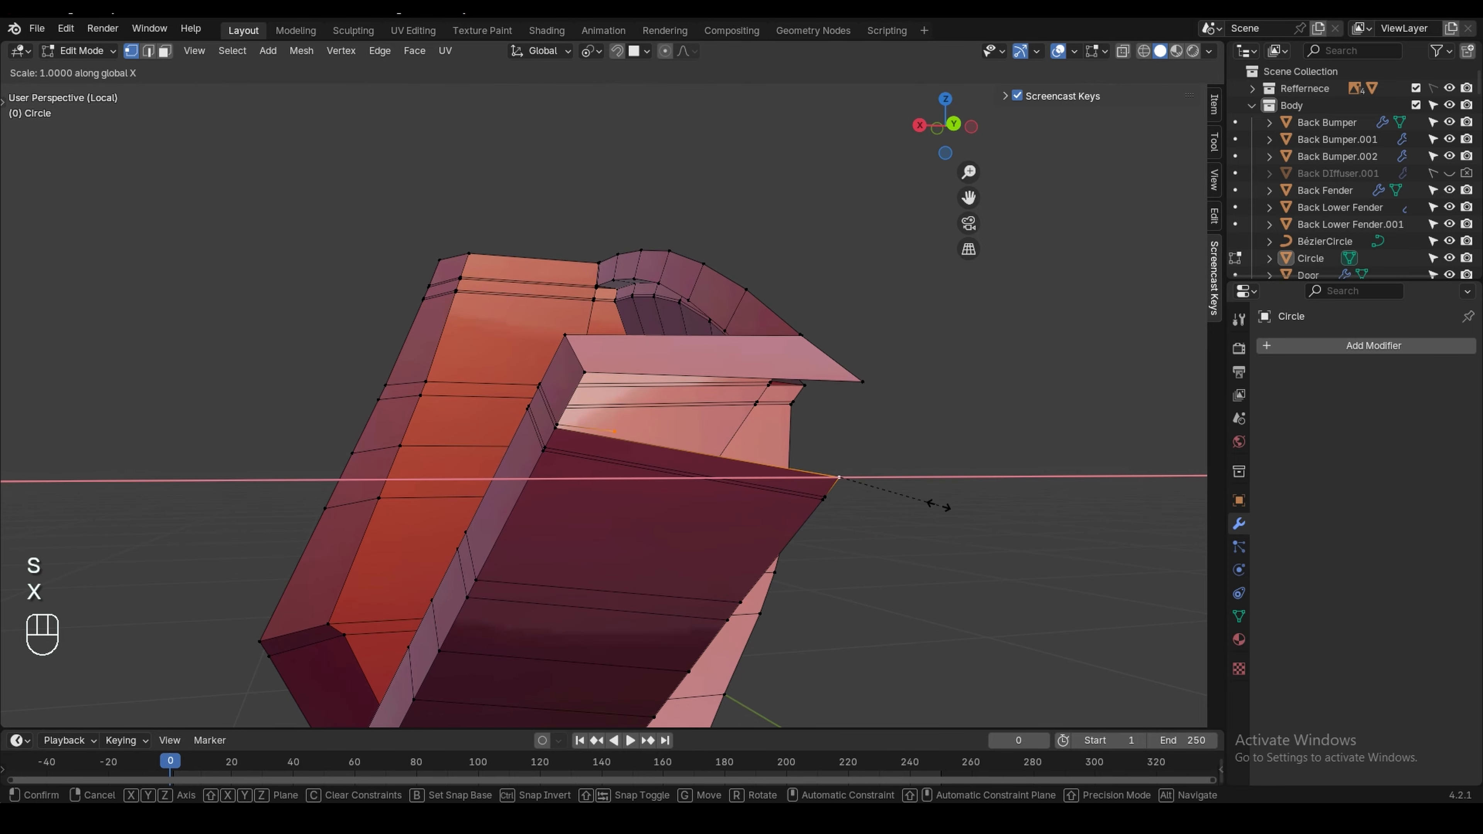
key(Return)
mouse_move(933, 507)
middle_down()
mouse_move(885, 451)
mouse_move(804, 487)
mouse_move(910, 470)
mouse_move(956, 490)
middle_up()
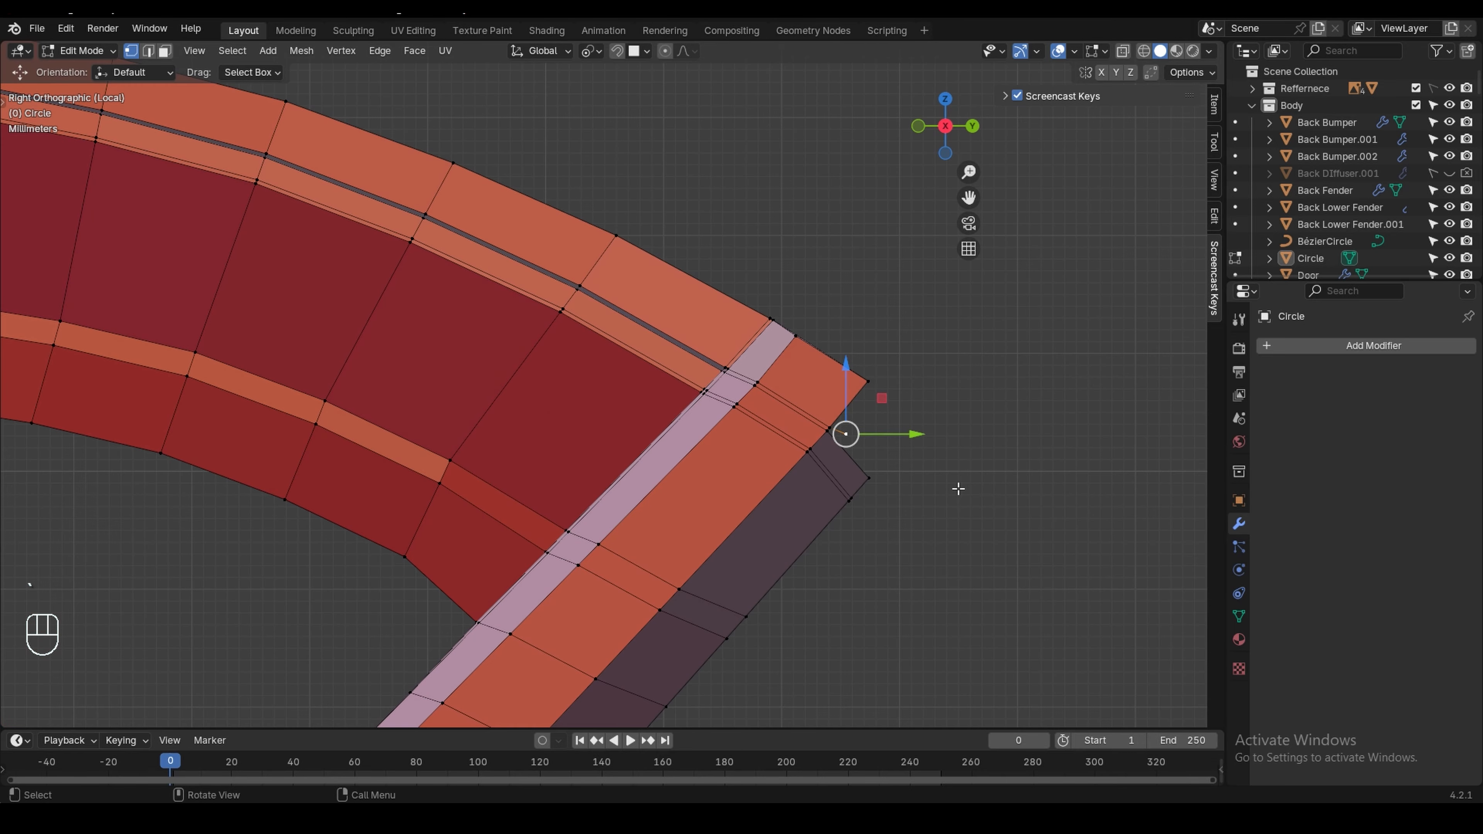
key(g)
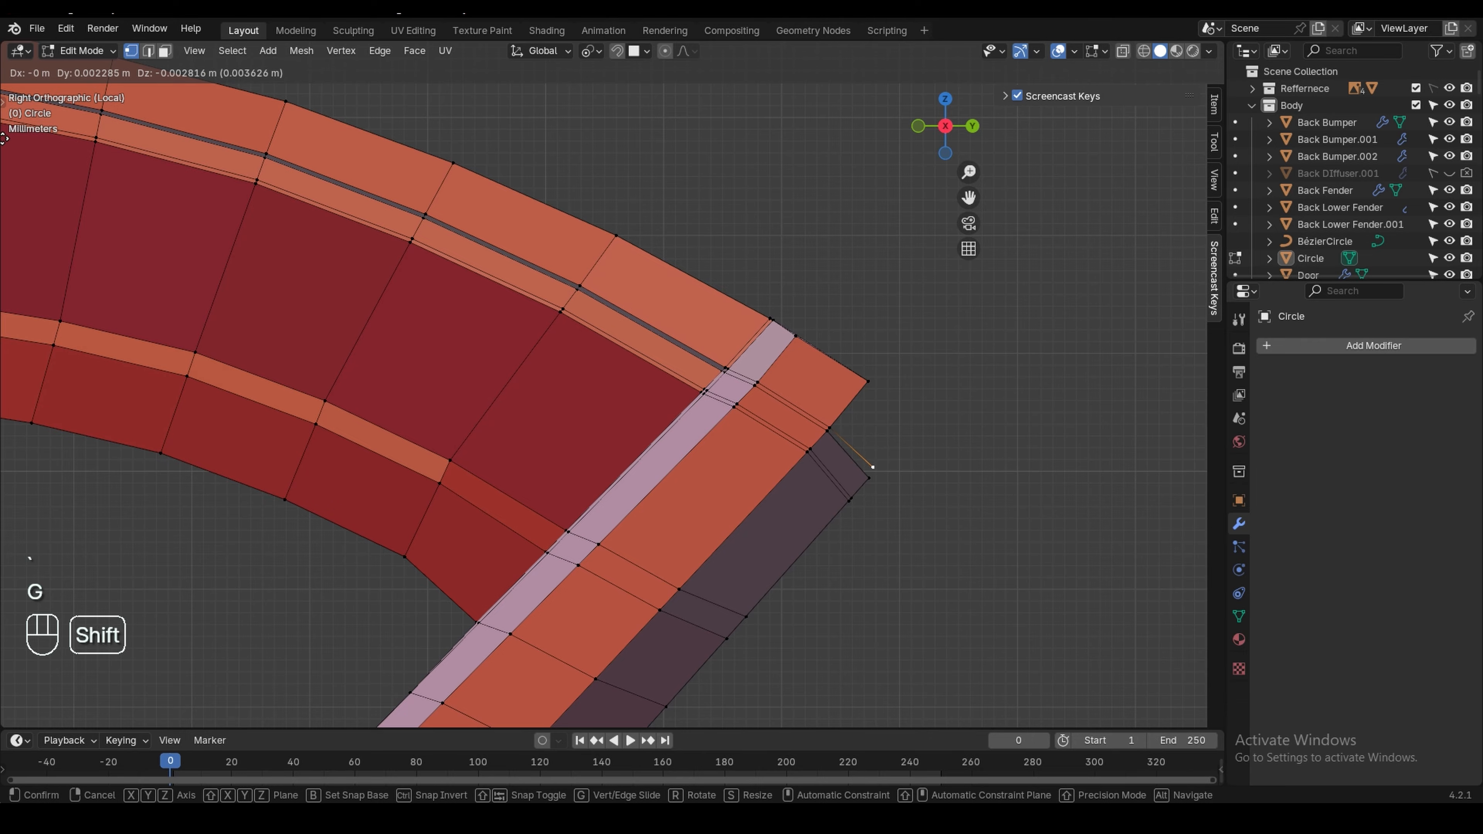
click(9, 202)
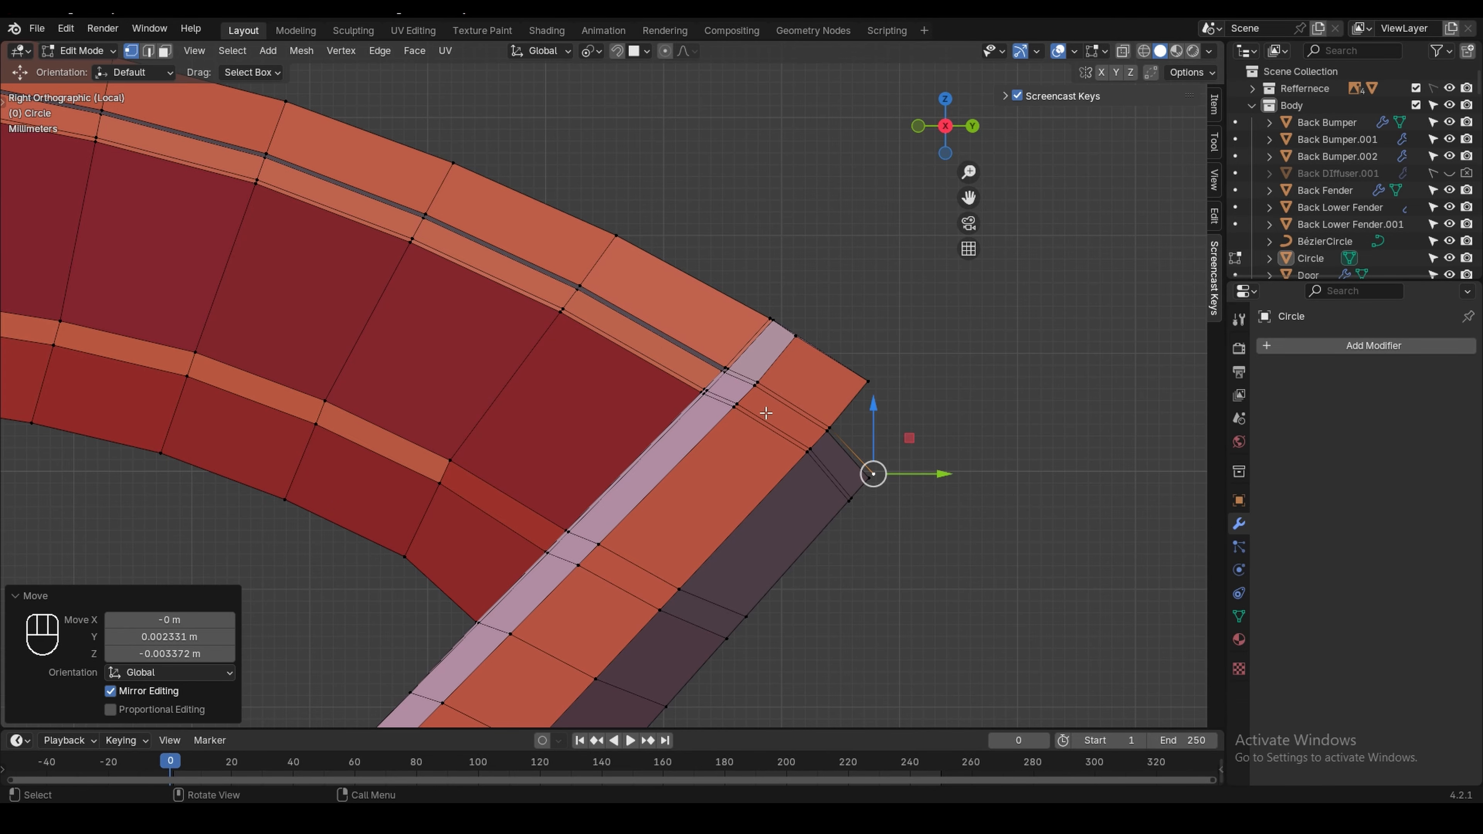
Align the extruded vertex with the spoke wall's corner vertex along Y at scale 0
middle_drag(766, 413, 496, 390)
shift+click(873, 490)
middle_drag(873, 491, 789, 484)
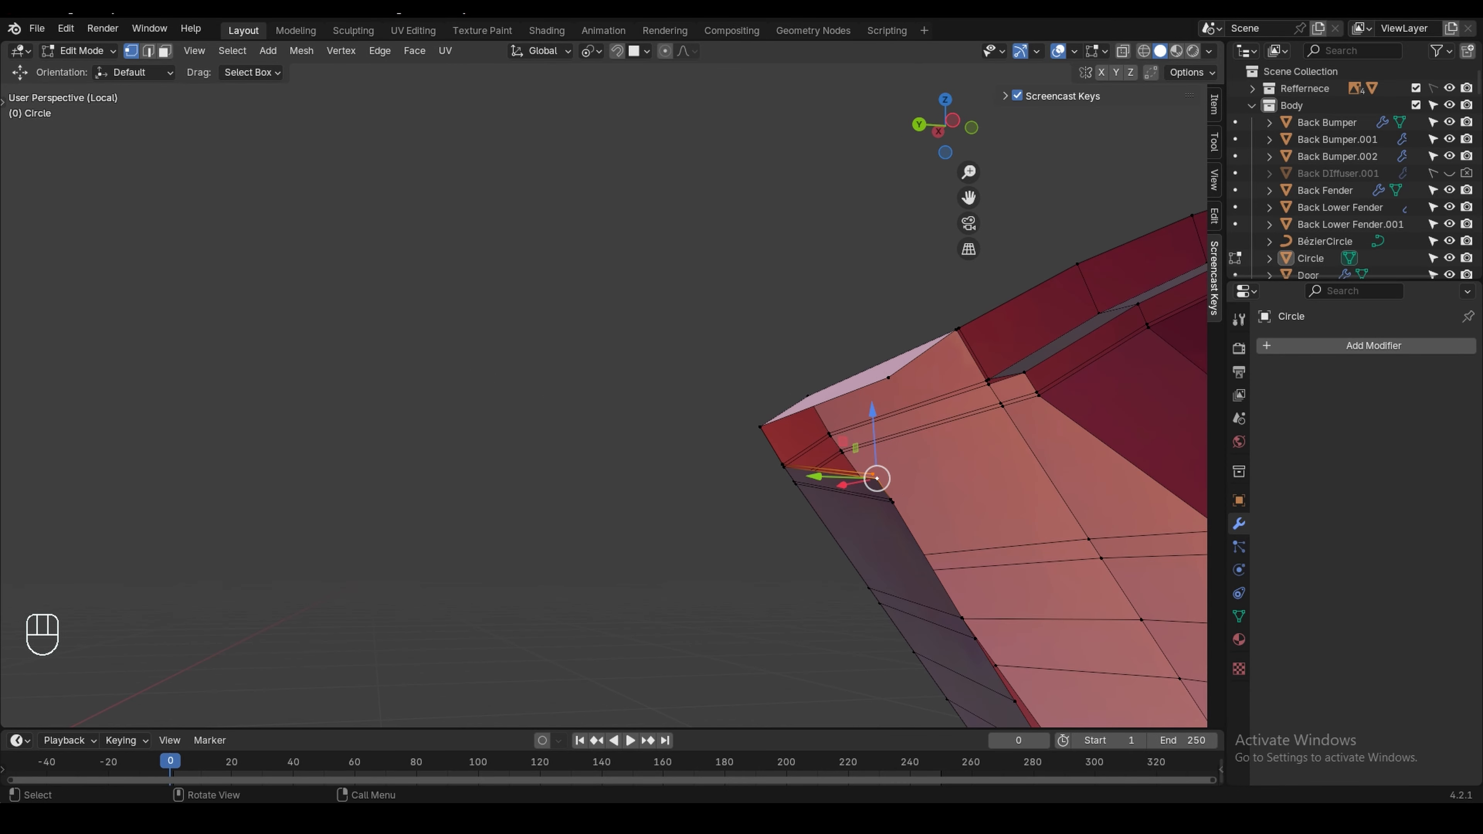
key(s)
key(Return)
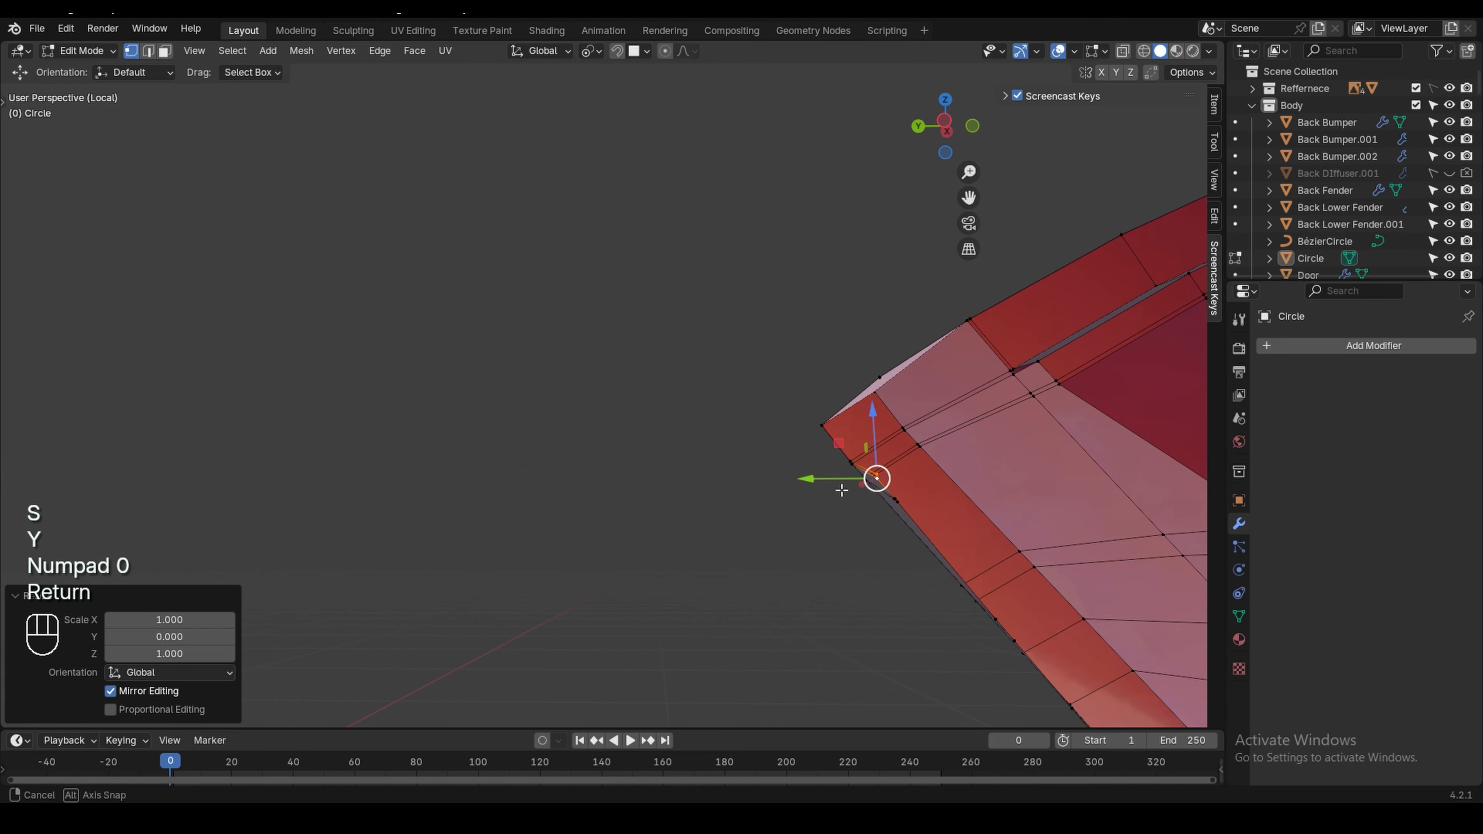
Adjust the extruded vertex along Y and fill between the selected vertices at the wall's upper edge
middle_drag(901, 489, 884, 471)
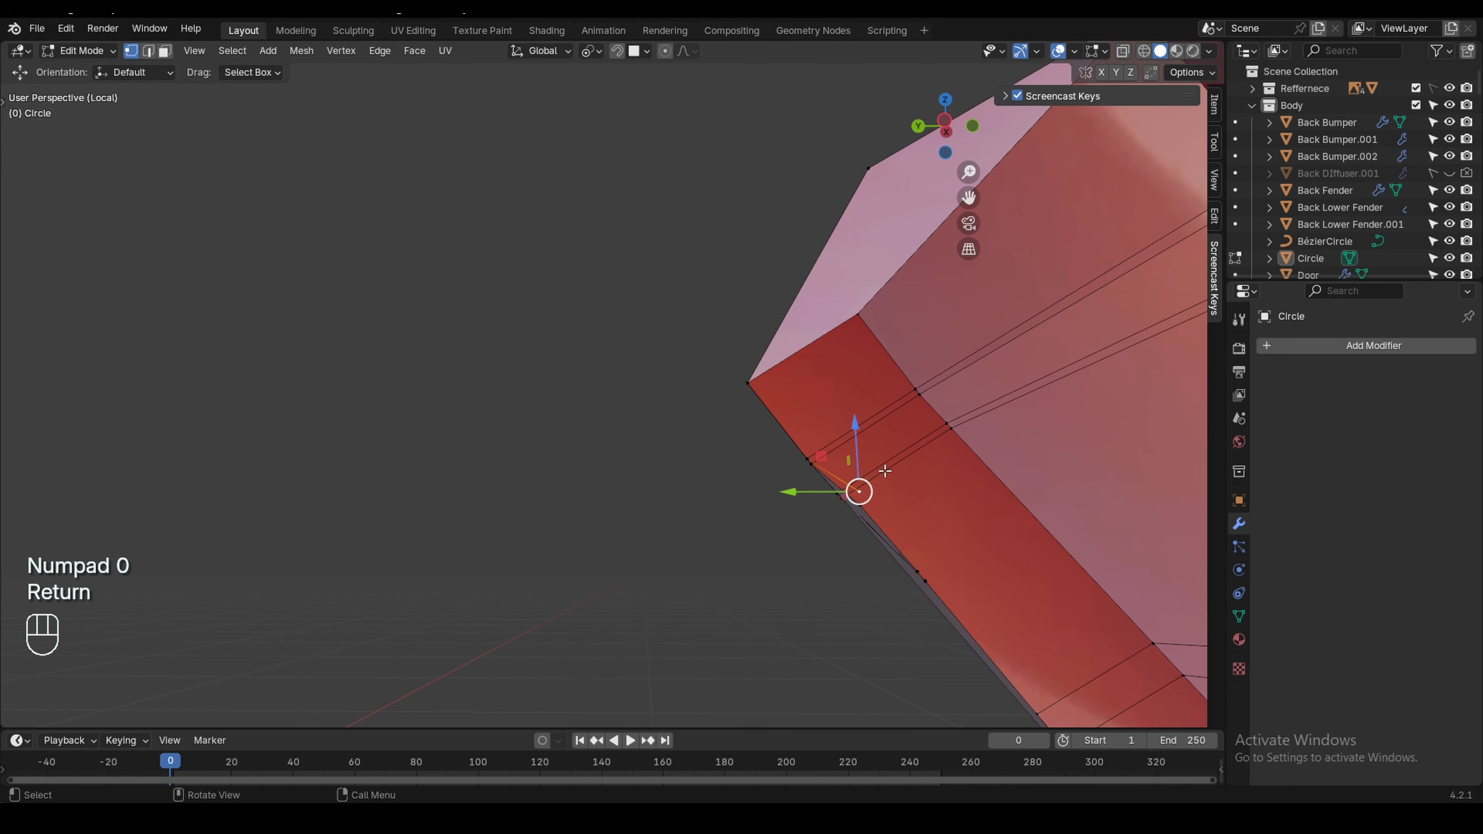
key(g)
key(y)
shift+click(797, 499)
middle_drag(797, 499, 993, 461)
click(188, 475)
scroll(182, 478, down, 3)
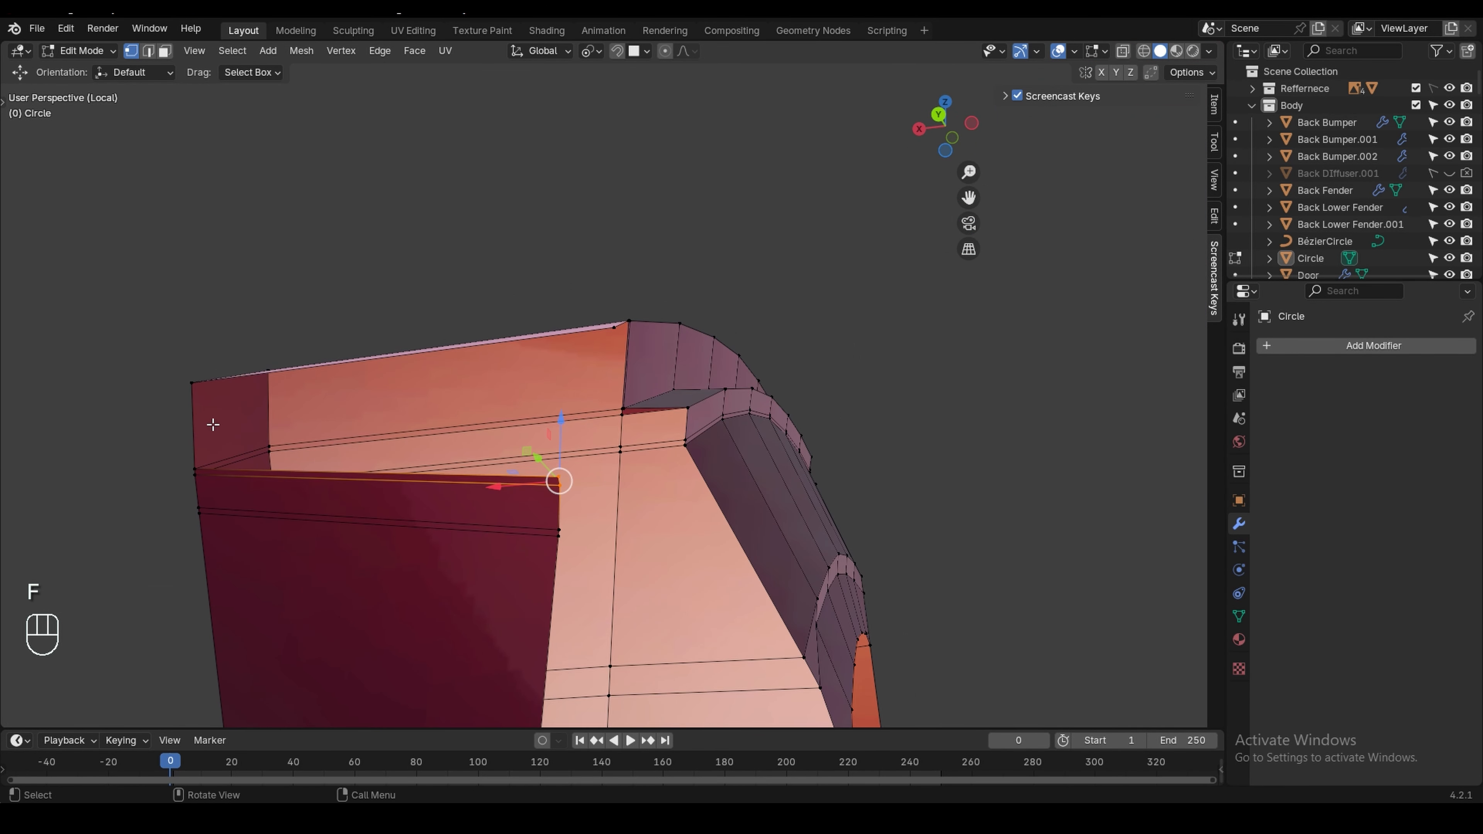
Try to align the two vertices at the wall's upper corner with the inner loop's vertices along X at scale 0
middle_drag(566, 476, 617, 466)
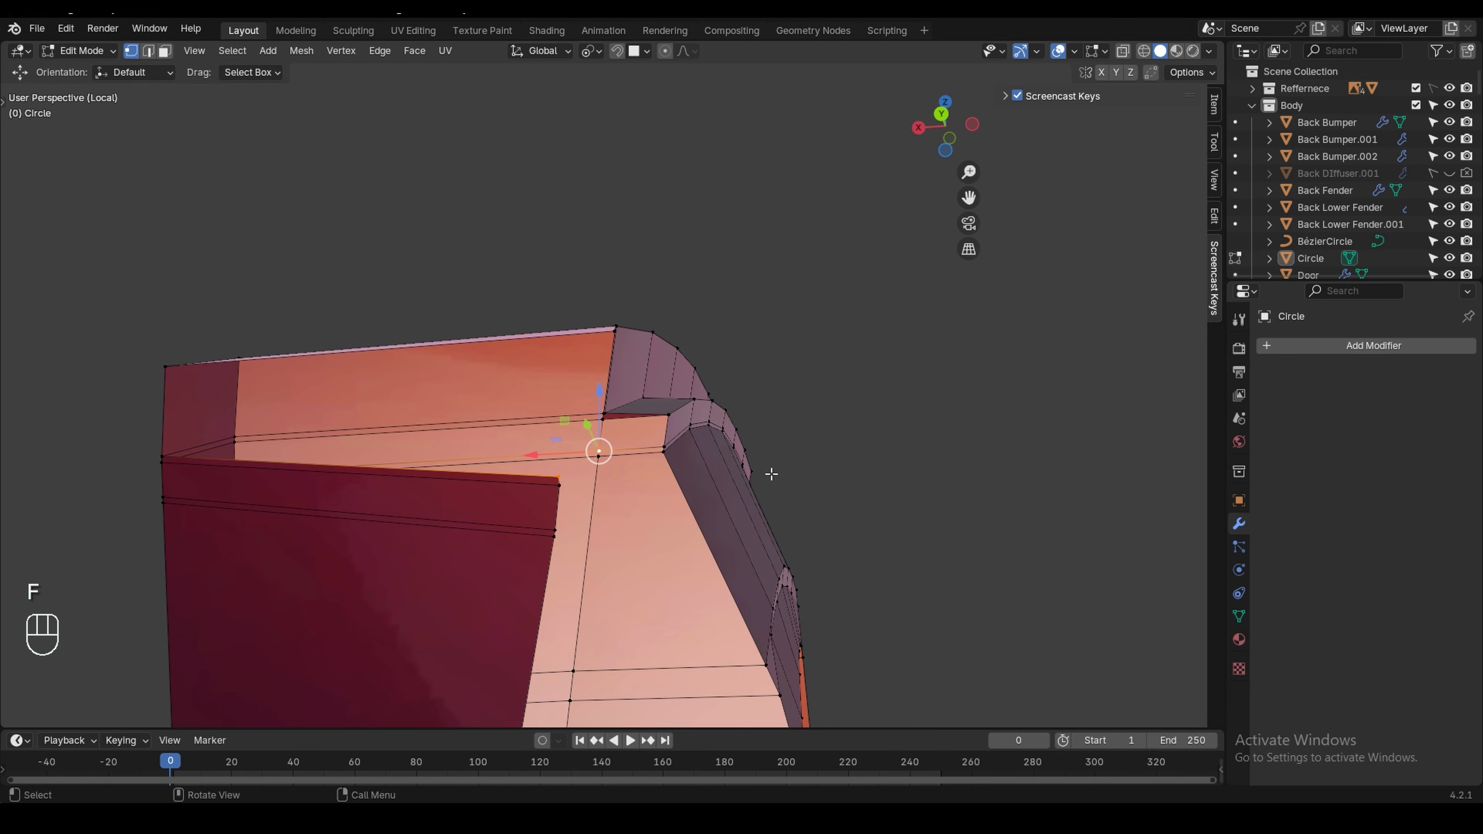
key(s)
key(Return)
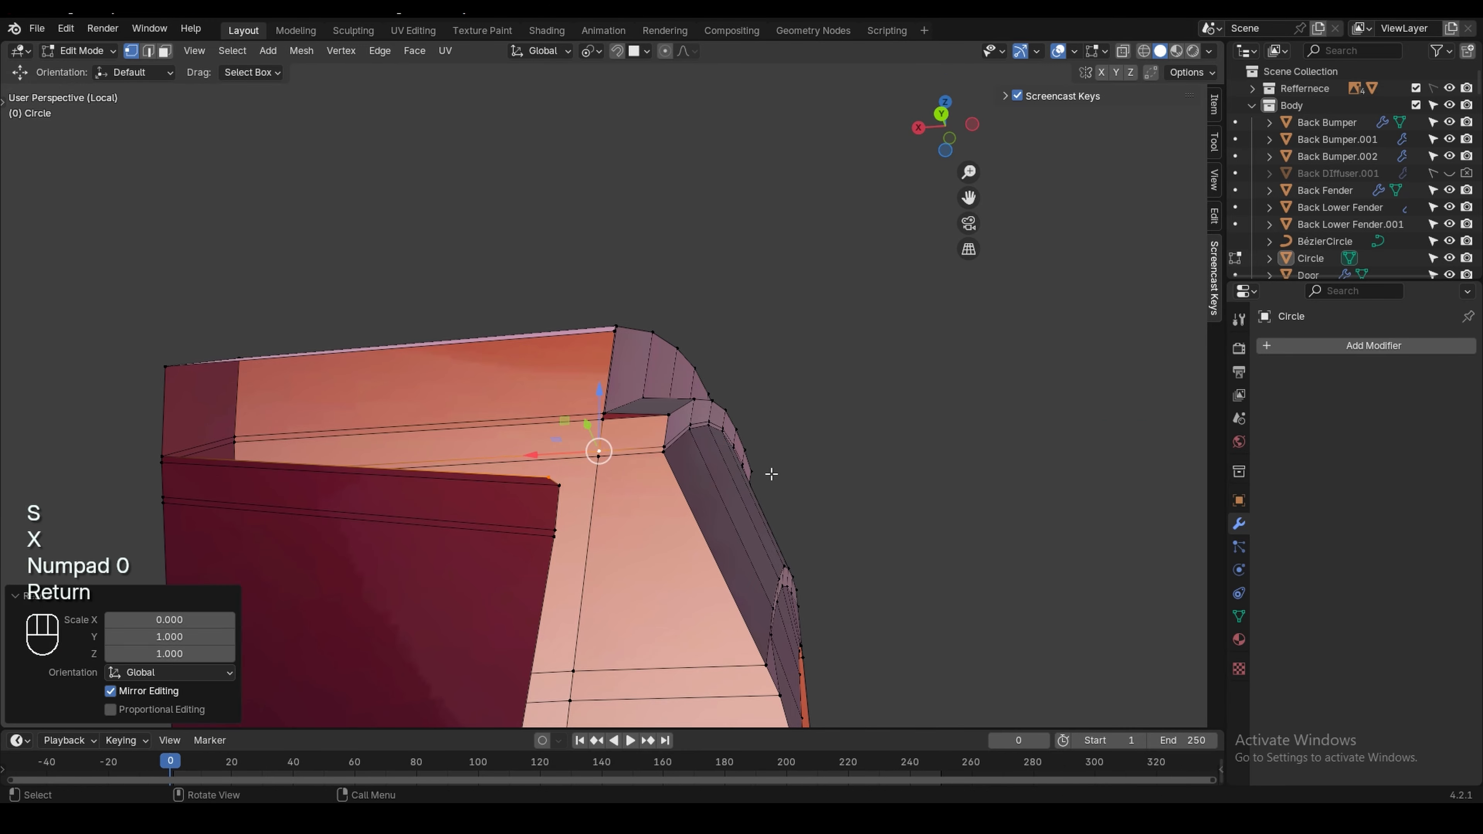
middle_drag(771, 475, 547, 486)
shift+click(547, 486)
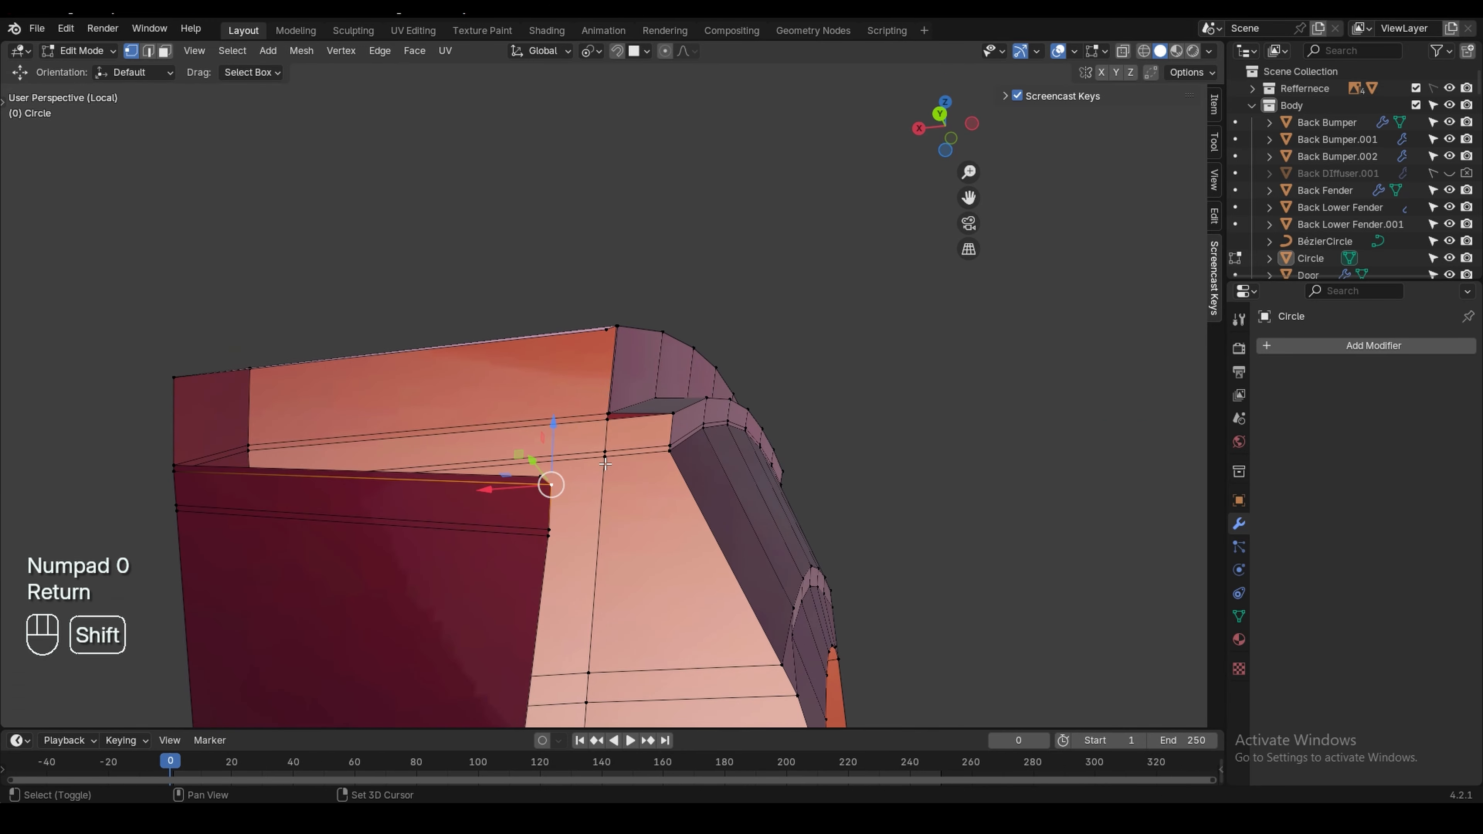
key(s)
key(x)
key(Return)
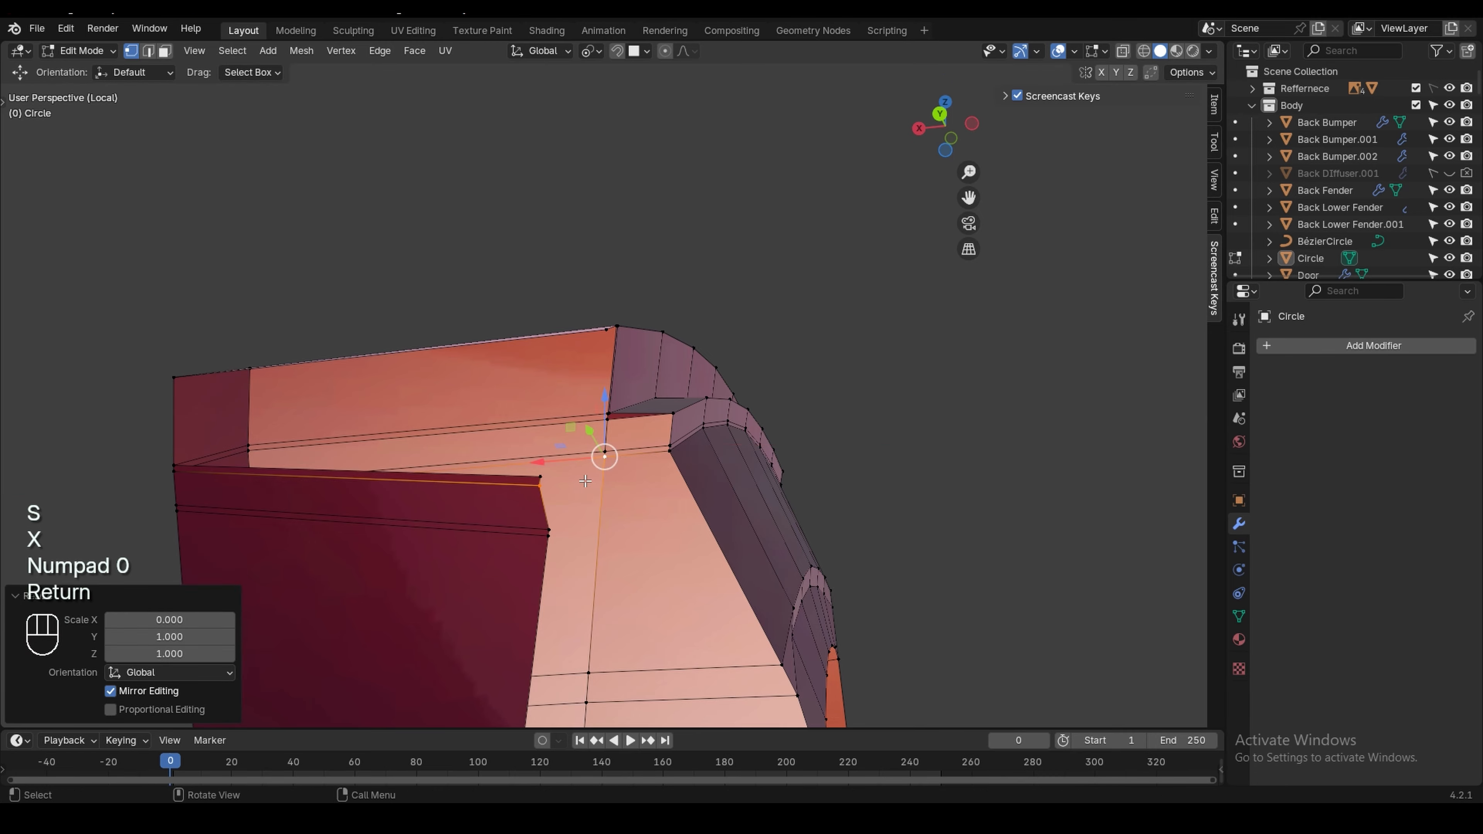
shift+middle_drag(705, 479, 549, 481)
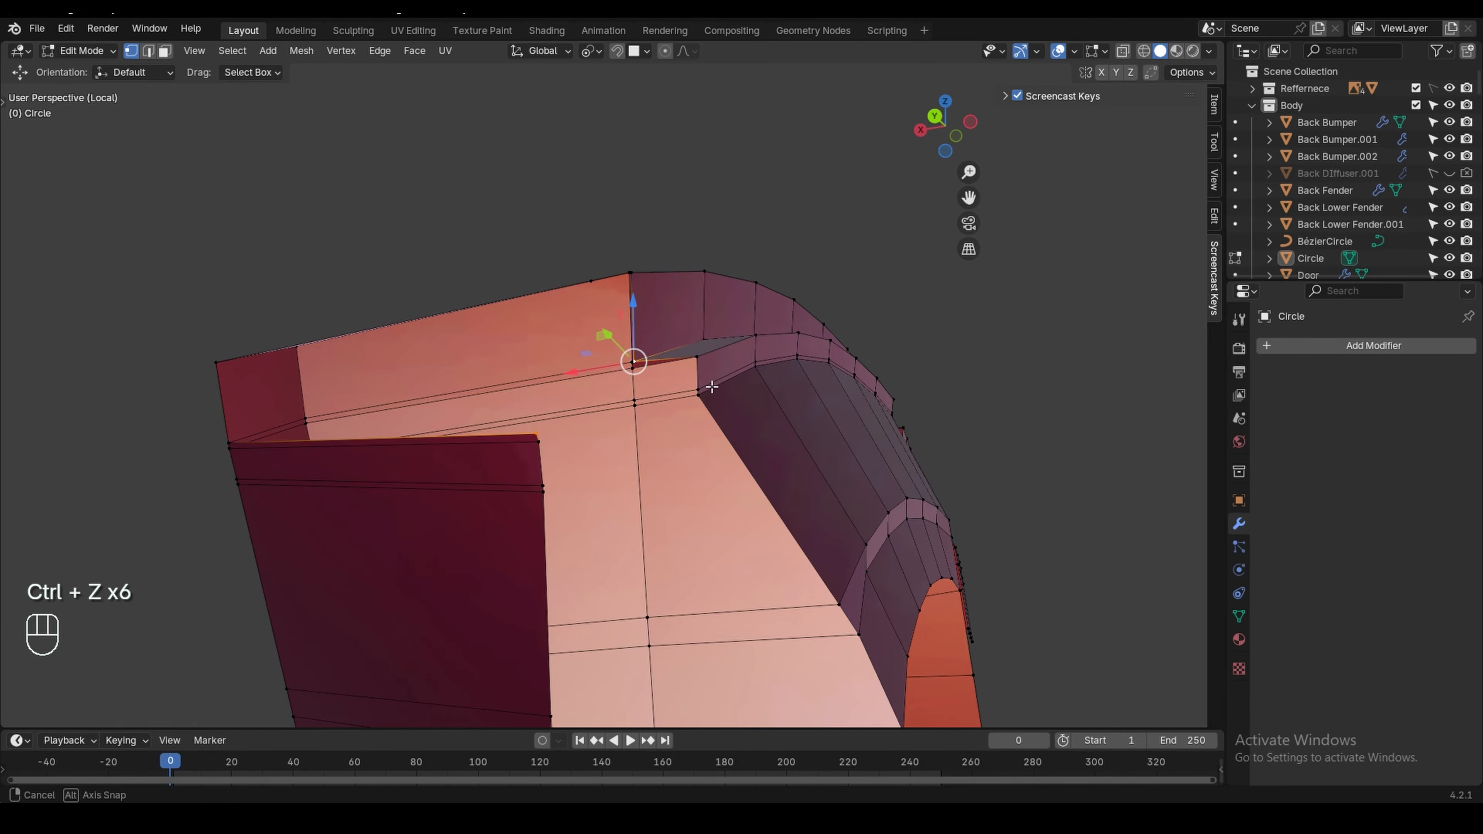
Align the wall's topmost corner vertex with the inner loop's upper vertex along X at scale 0
middle_drag(711, 386, 663, 367)
key(s)
key(x)
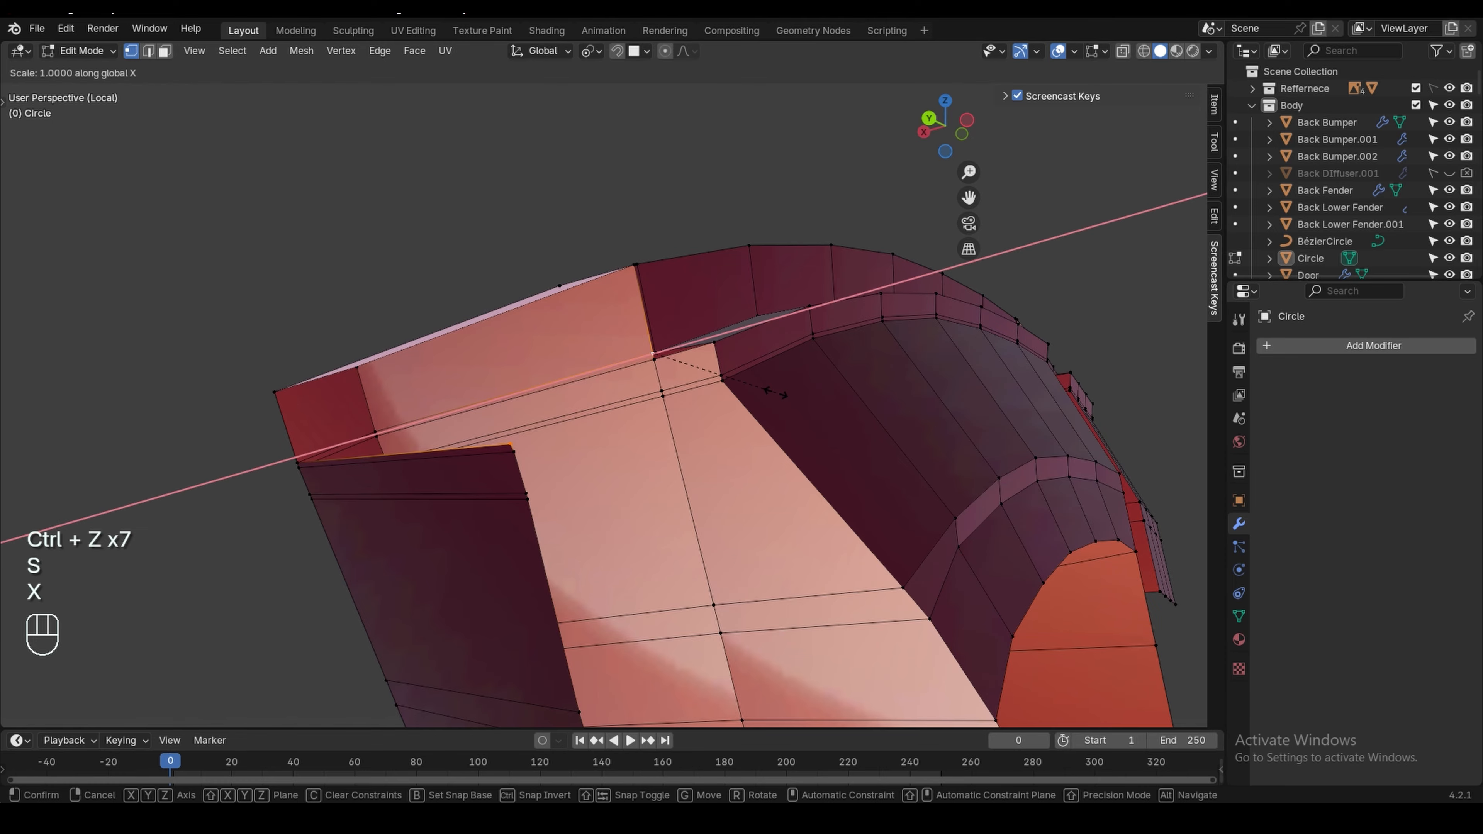
key(KP_0)
key(Return)
Align the vertex just below the wall's top corner with the inner loop along X at scale 0, and fill between the selected spoke tip vertices
middle_drag(775, 391, 566, 413)
click(567, 413)
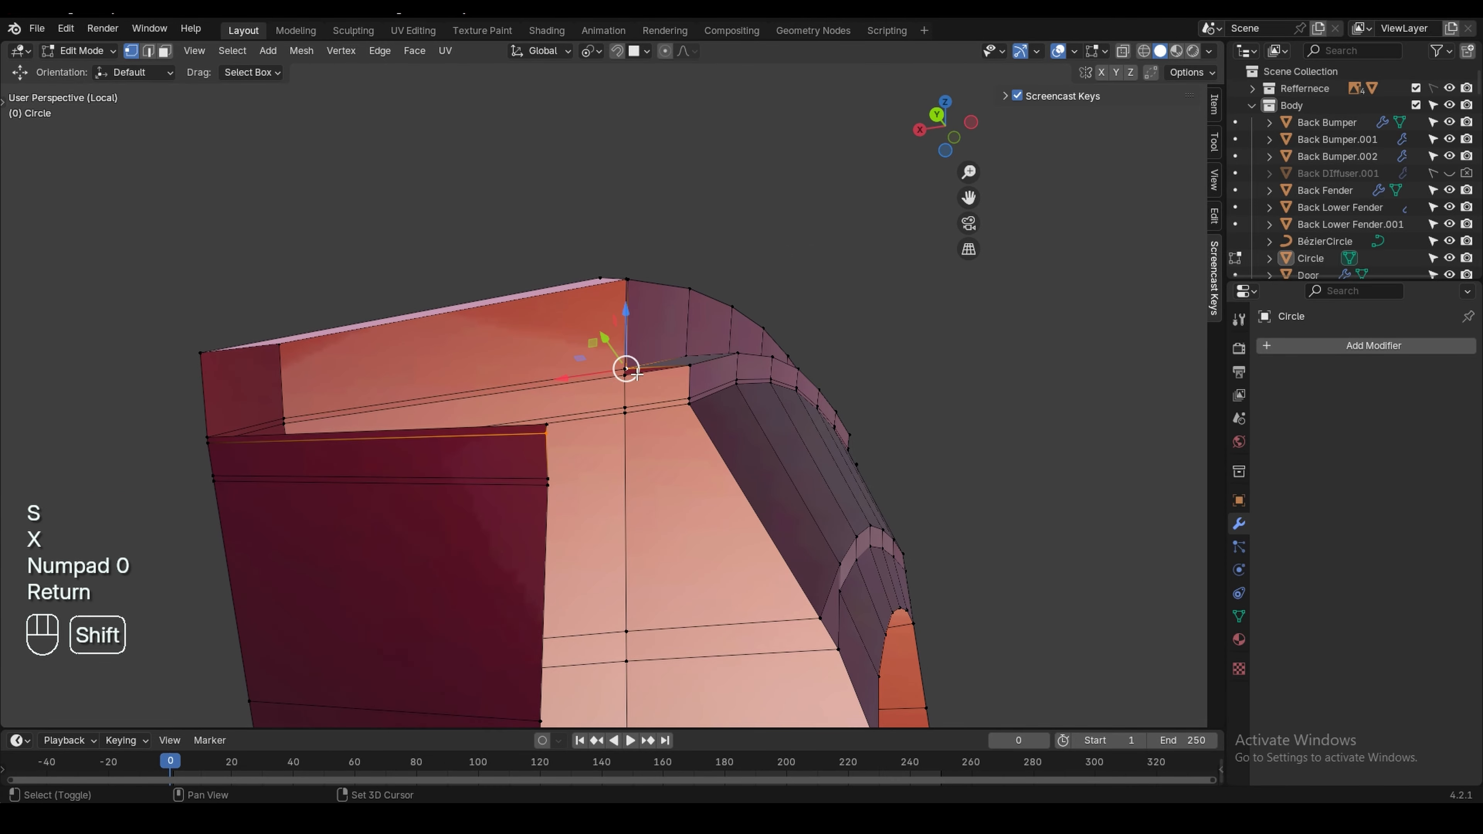
key(s)
key(x)
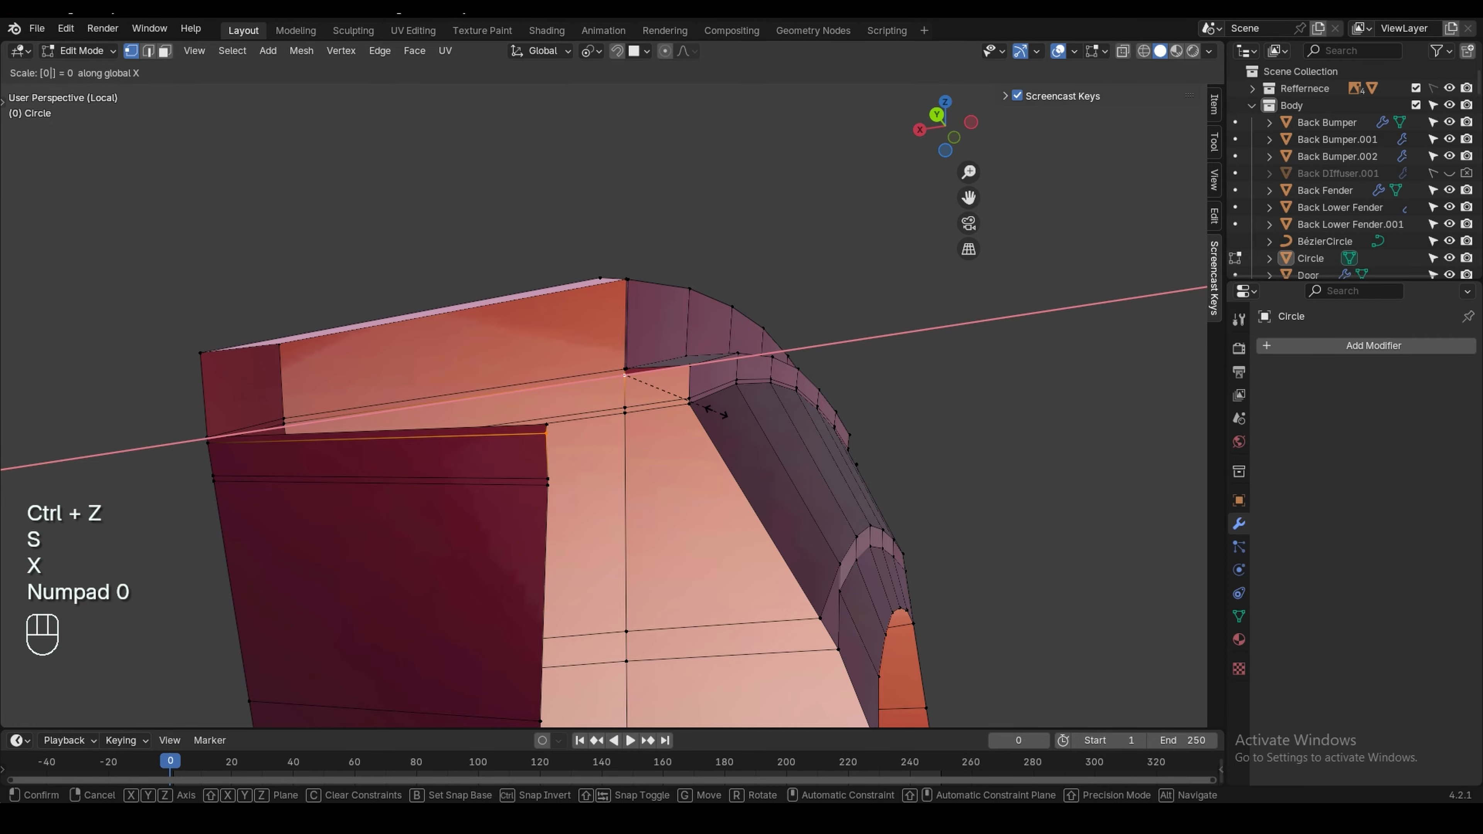
key(Return)
middle_drag(715, 412, 673, 477)
key(f)
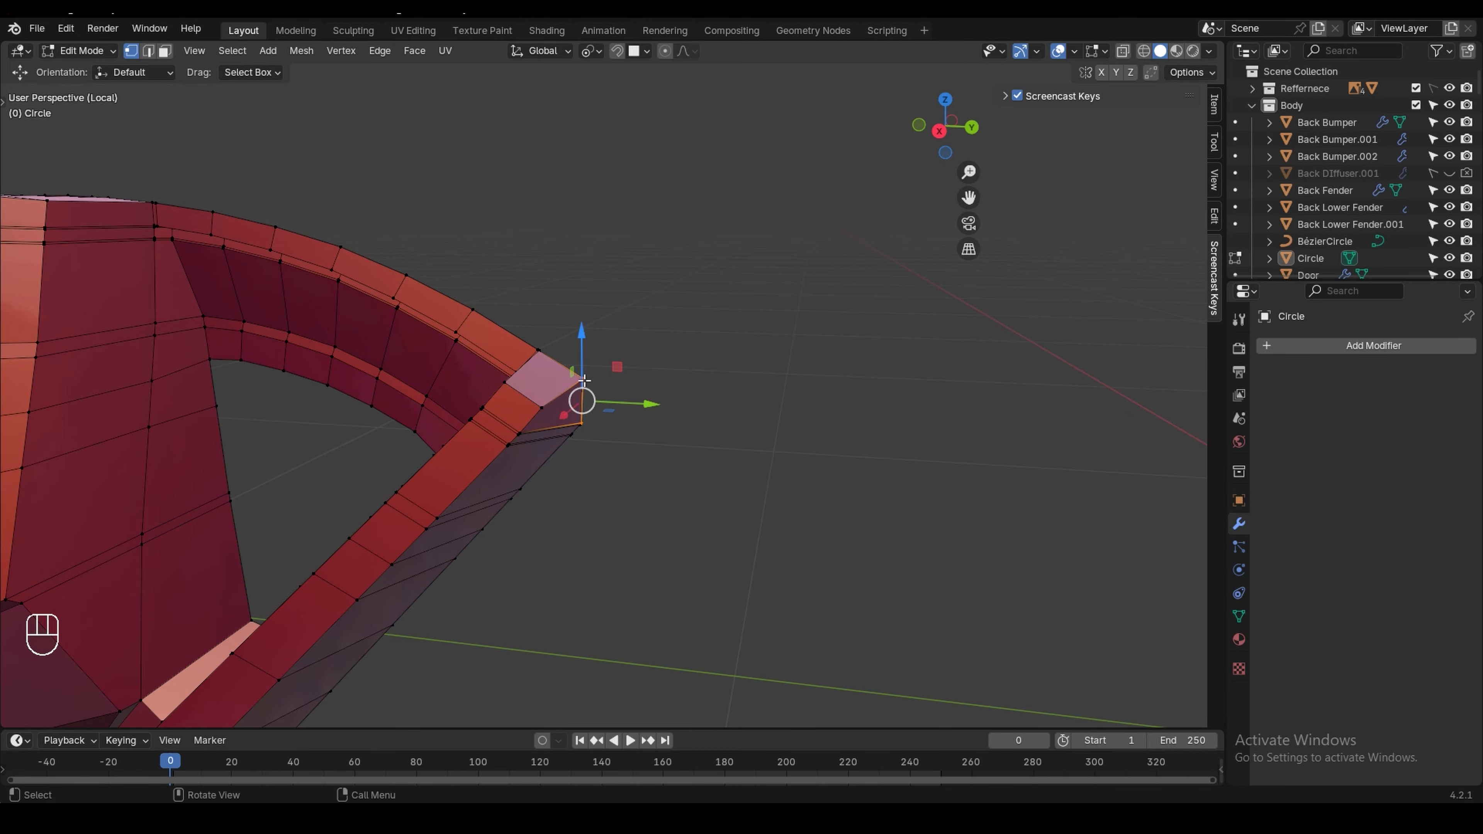
middle_drag(583, 380, 579, 374)
key(g)
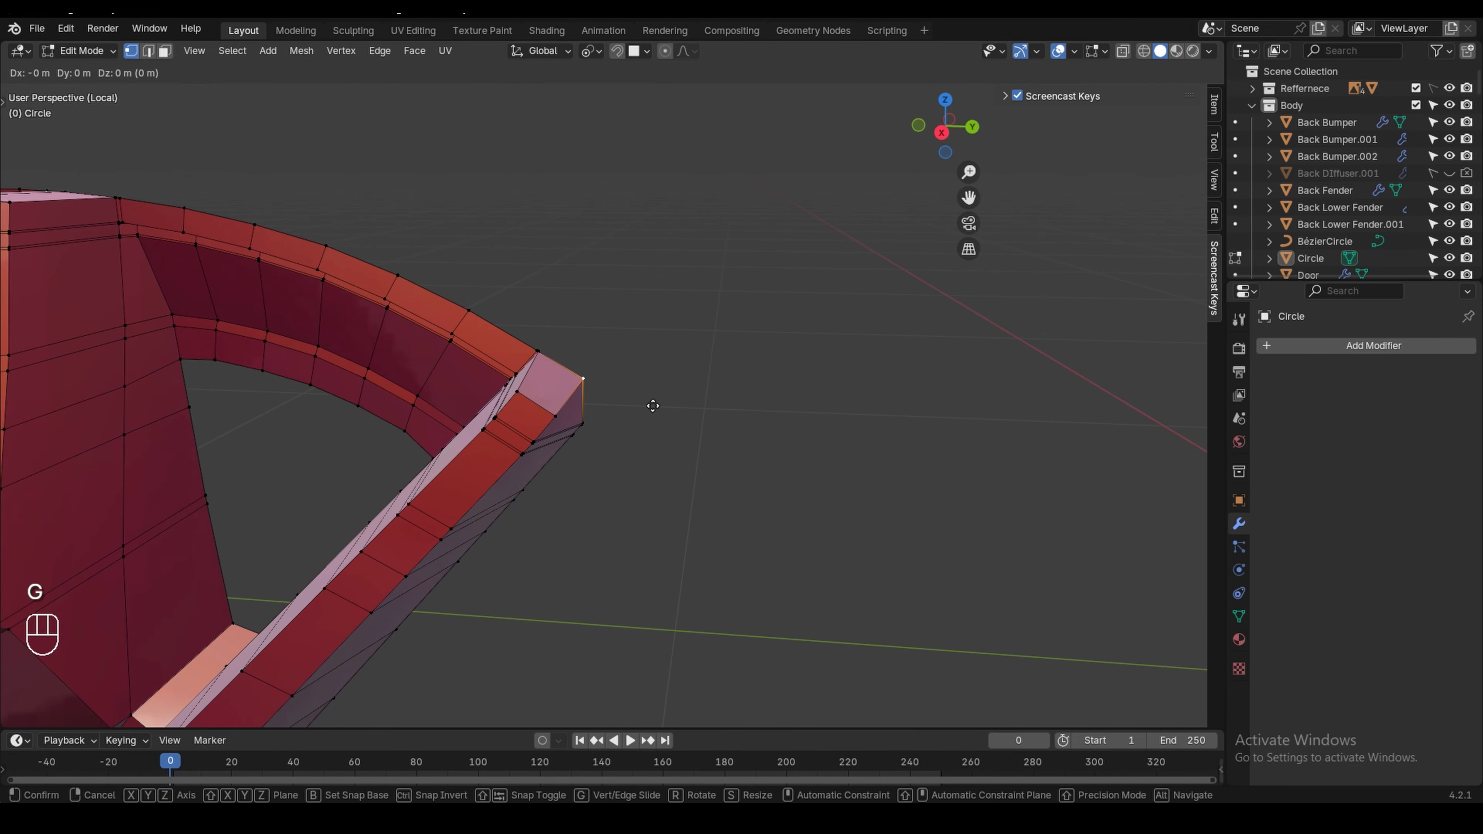
click(652, 406)
key(grave)
click(741, 418)
key(alt+z)
key(alt+z)
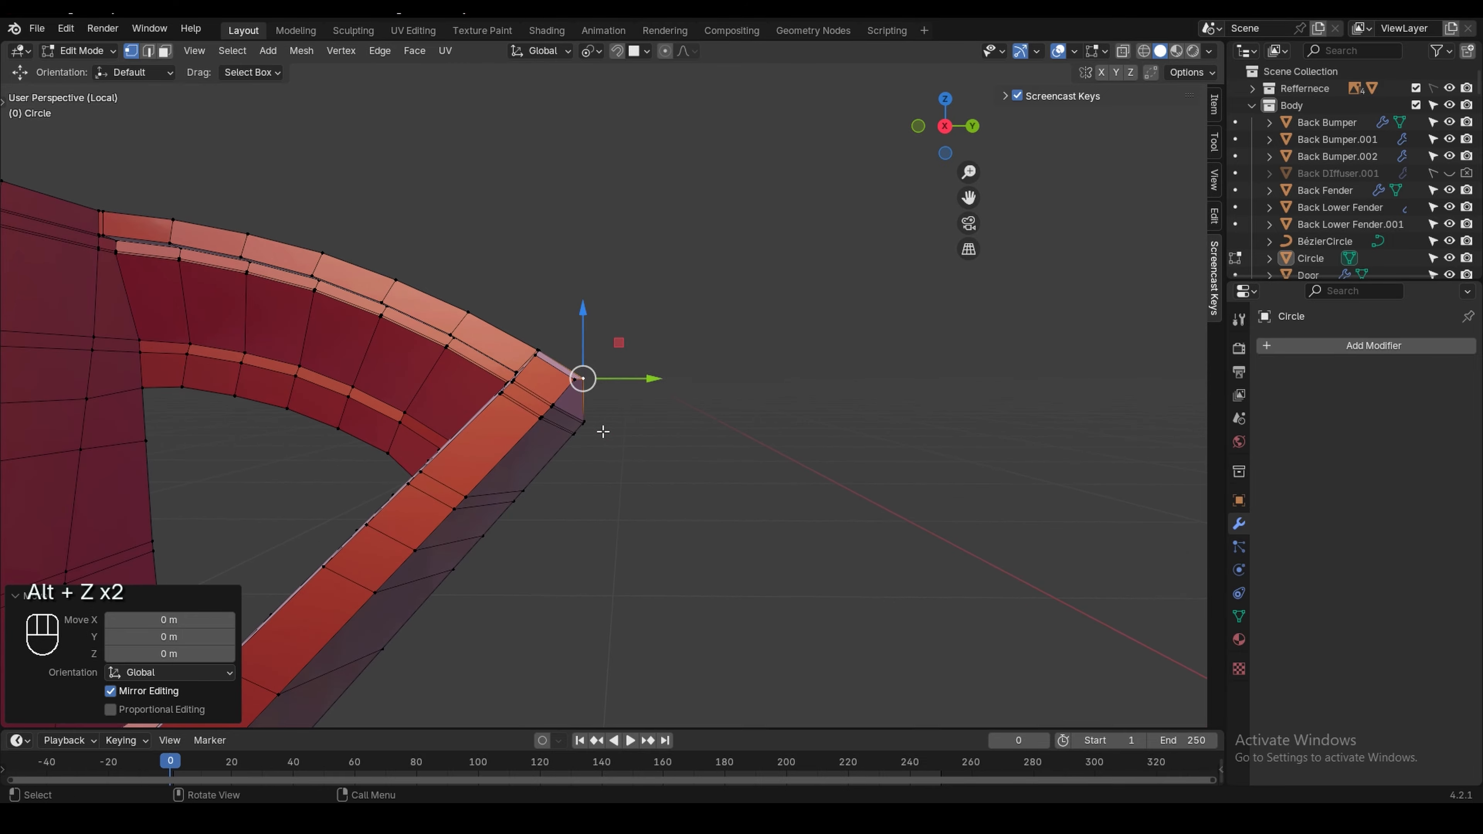
Leave local view and show the spoke in X-ray over the wheel reference image in the right orthographic view
key(KP_Divide)
click(688, 431)
middle_drag(688, 431, 609, 433)
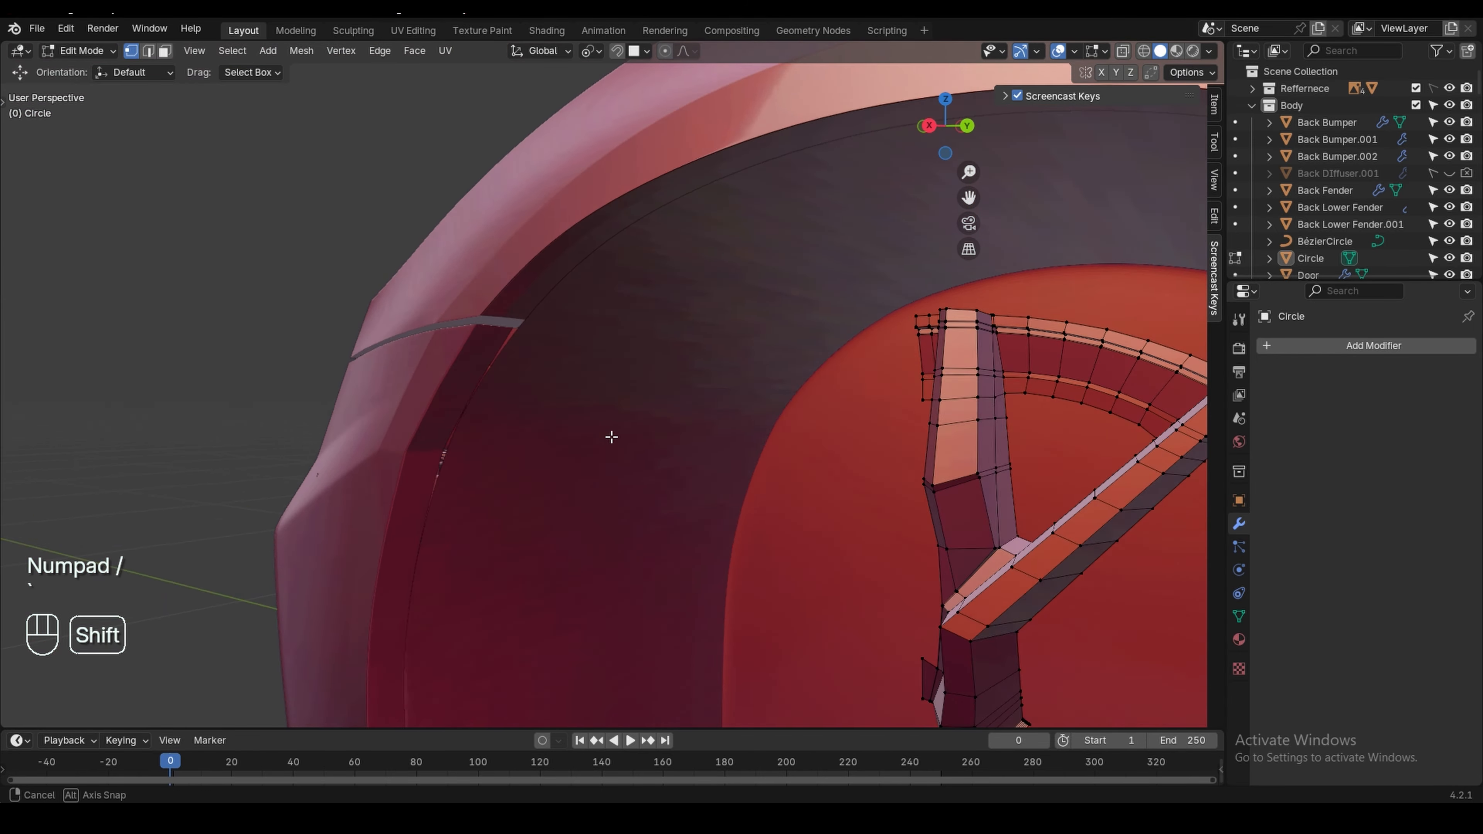
key(grave)
click(792, 447)
shift+middle_drag(738, 458, 603, 443)
key(alt+z)
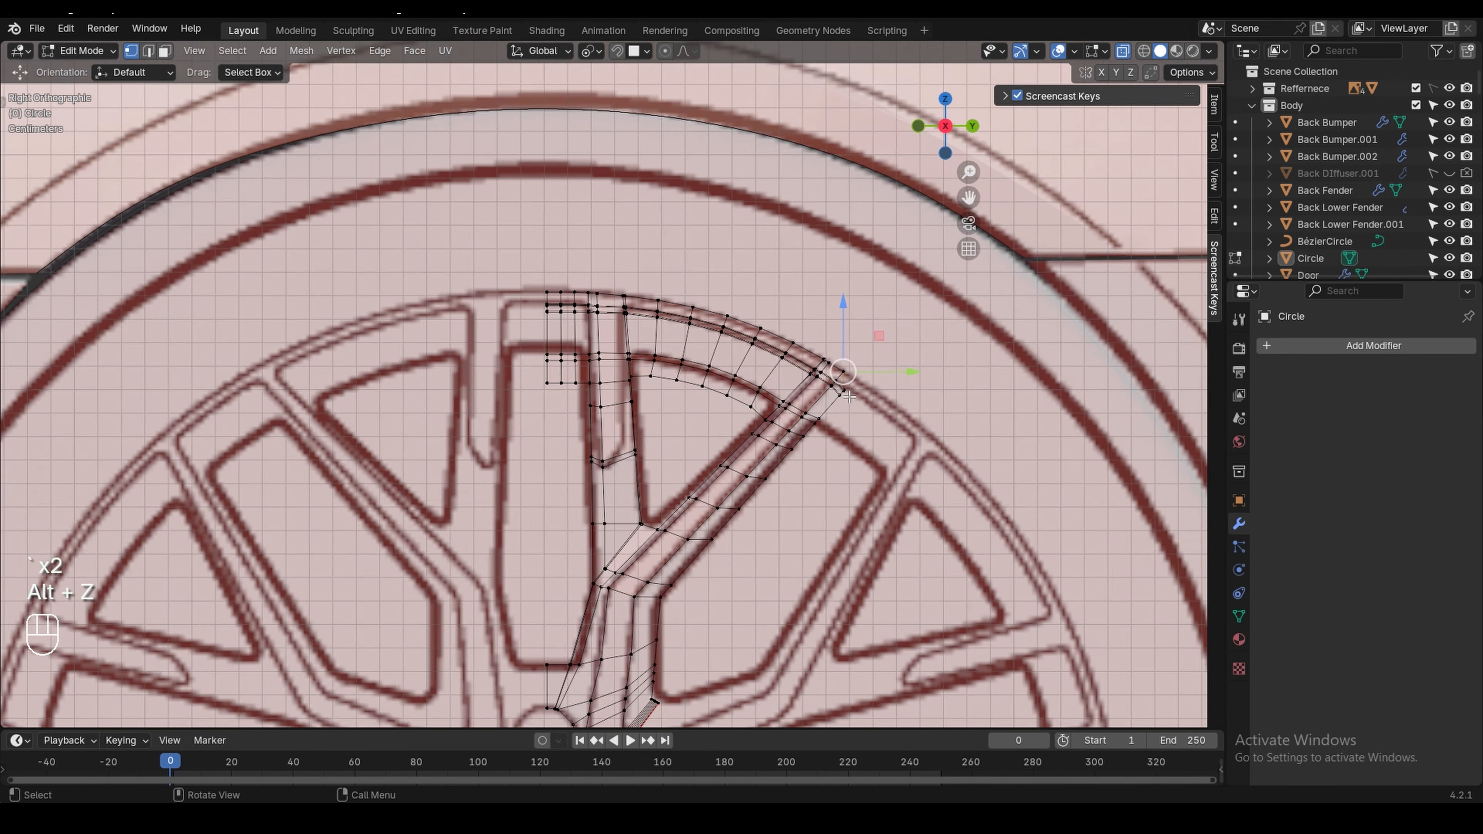
Move the spoke tip vertex onto the reference rim's outline, about 0.0043 m in Y and -0.0028 m in Z, and turn X-ray off
scroll(854, 381, up, 6)
shift+middle_drag(853, 380, 829, 369)
key(g)
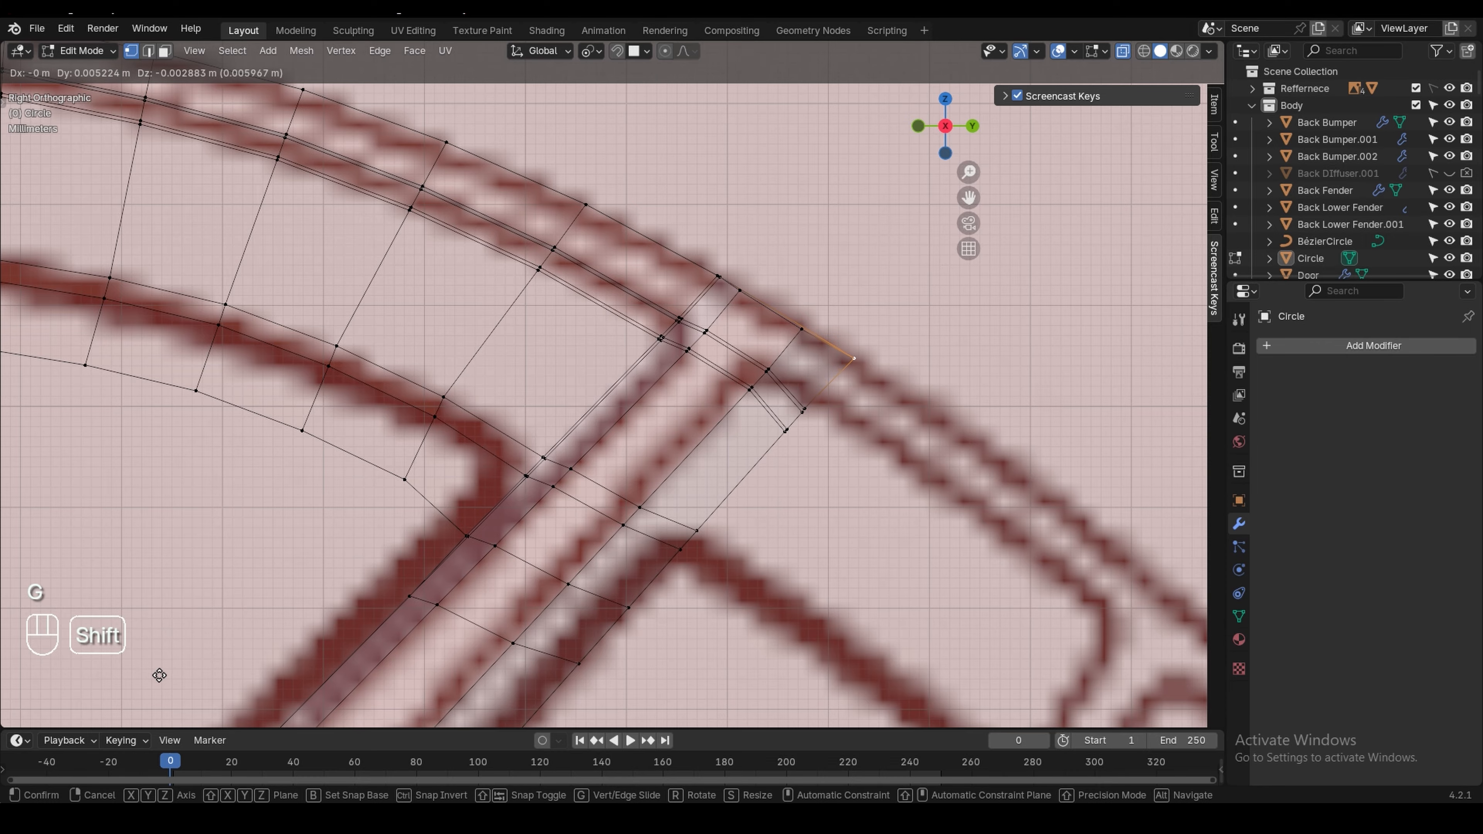
click(68, 663)
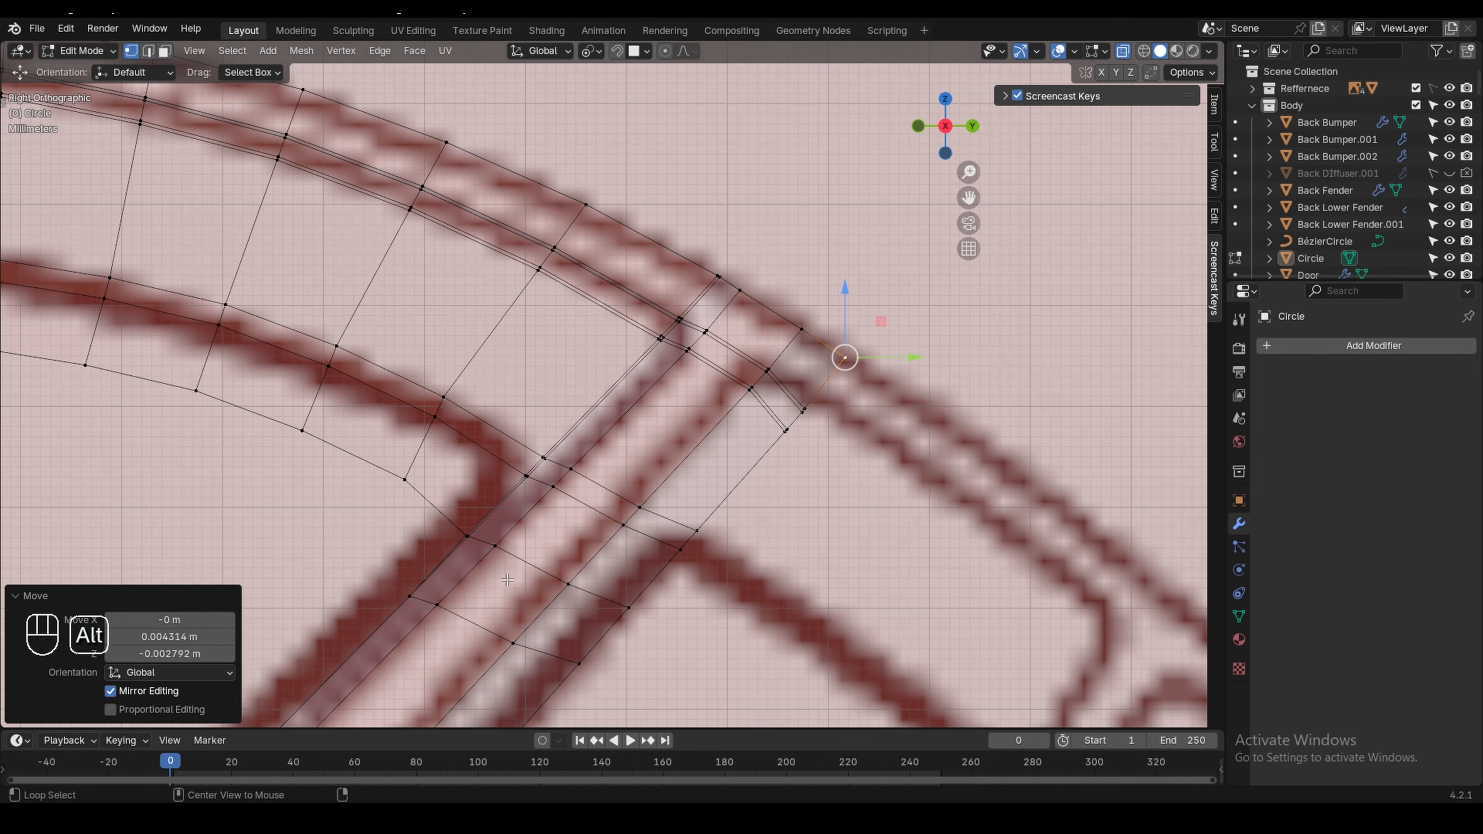
key(alt+z)
Nudge the spoke tip vertex by about -0.00025 m in Y and -0.00057 m in Z and show it in X-ray over the reference
scroll(675, 471, down, 3)
middle_drag(693, 419, 723, 435)
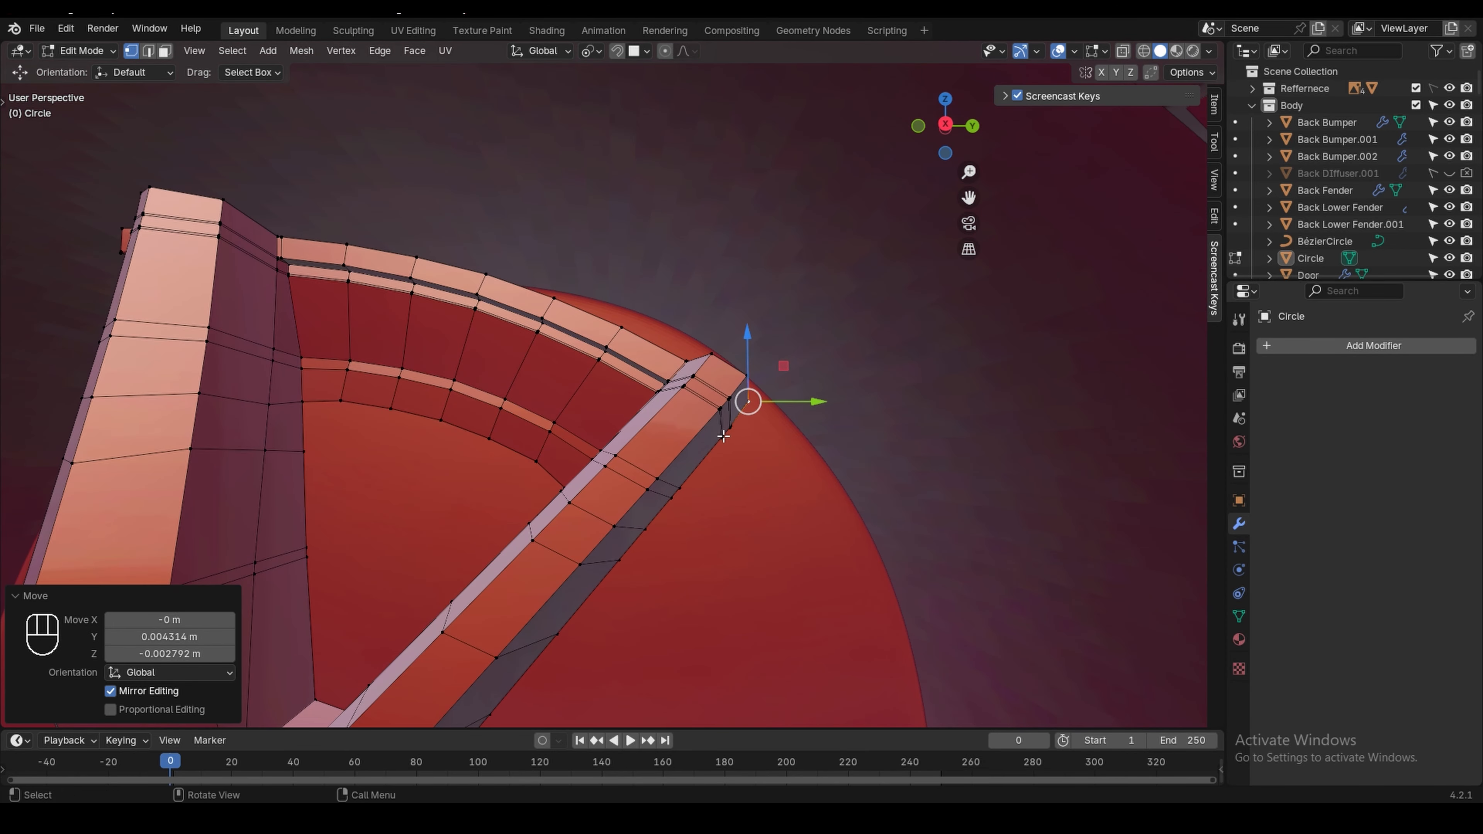
click(824, 438)
scroll(789, 427, up, 4)
key(g)
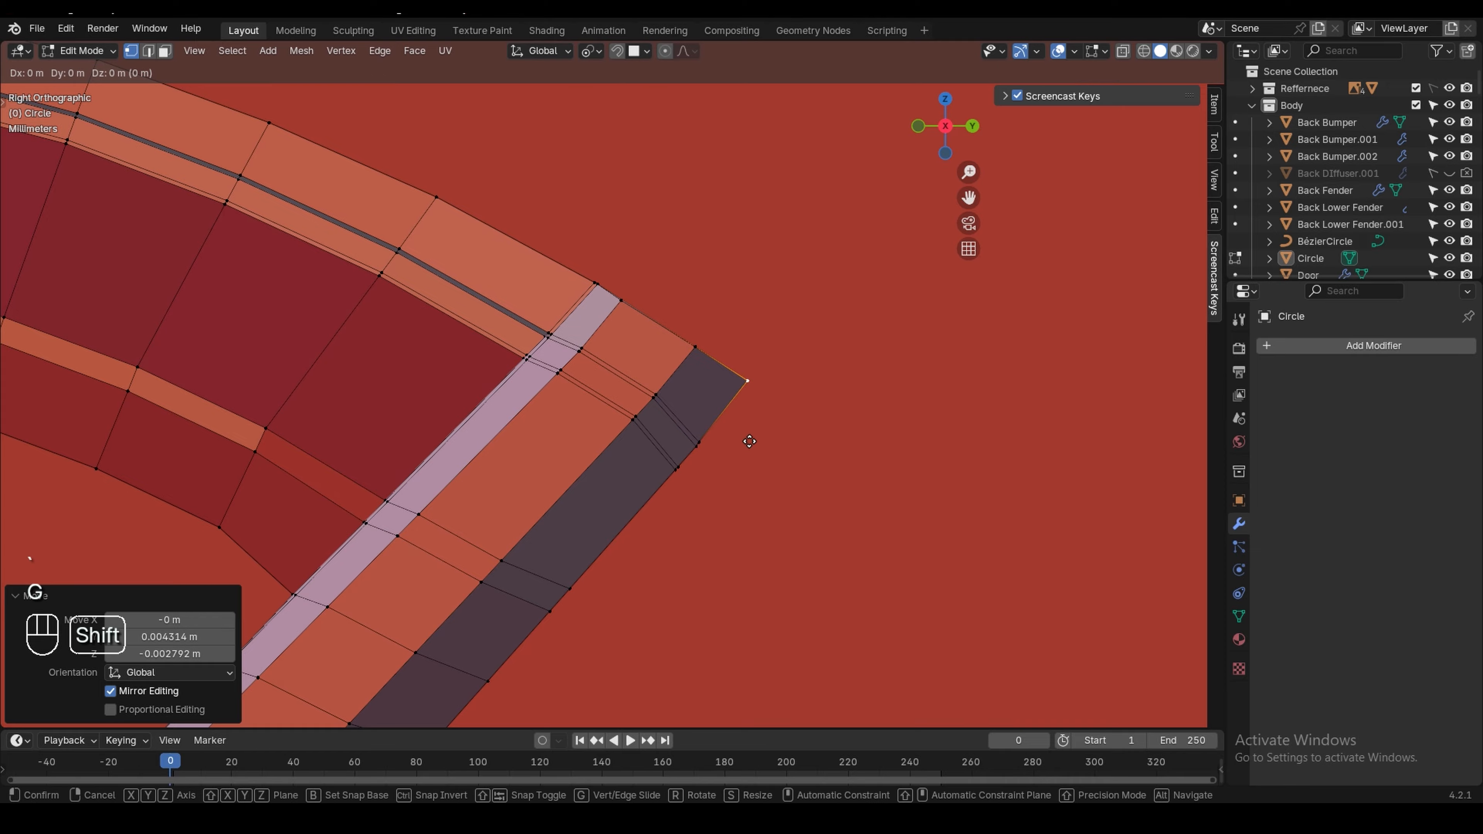
click(716, 508)
key(alt+z)
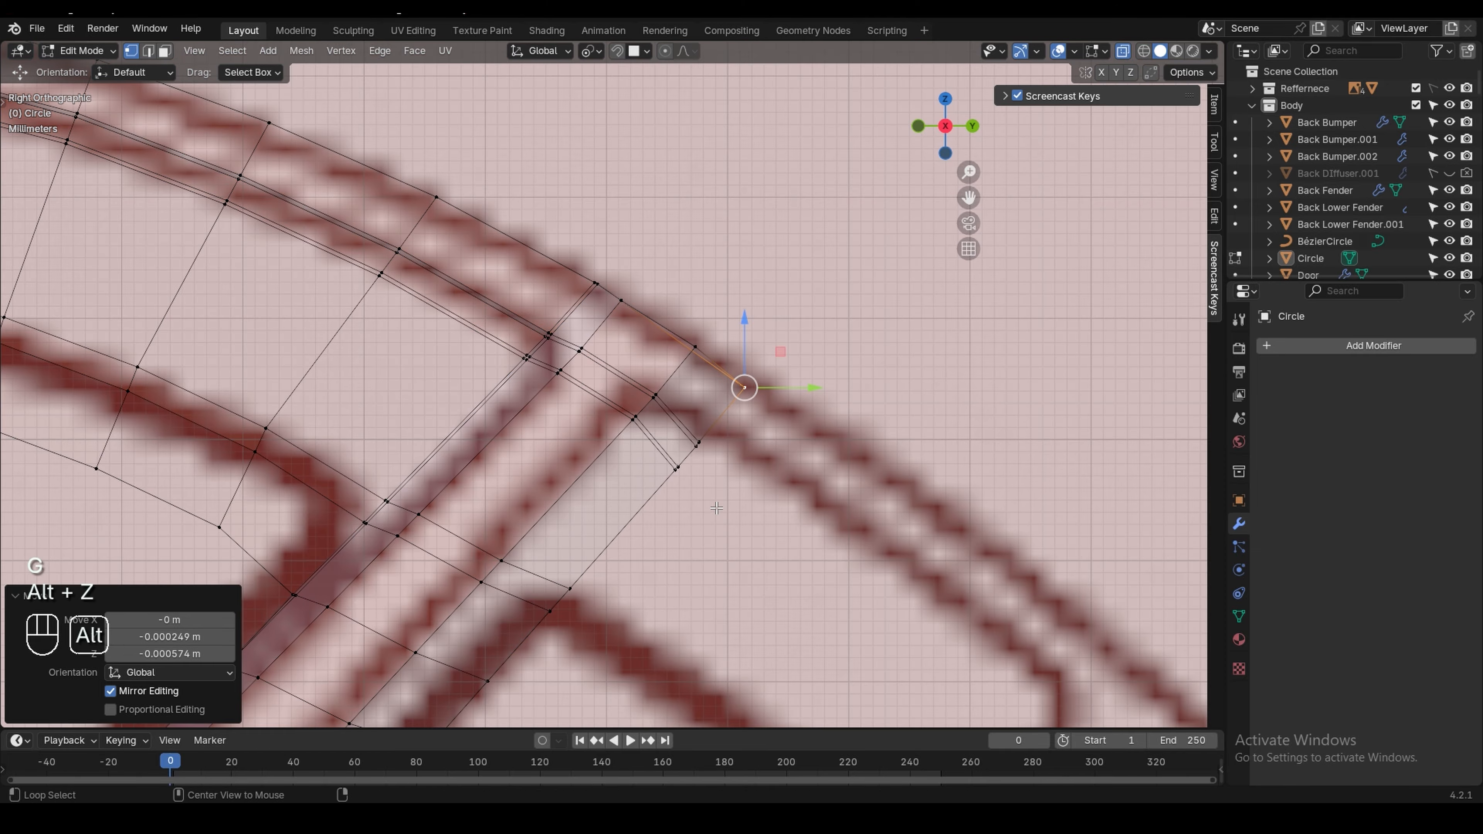
Try a single centred loop cut along the spoke's front face and compare it in X-ray with the reference rim
scroll(716, 507, down, 3)
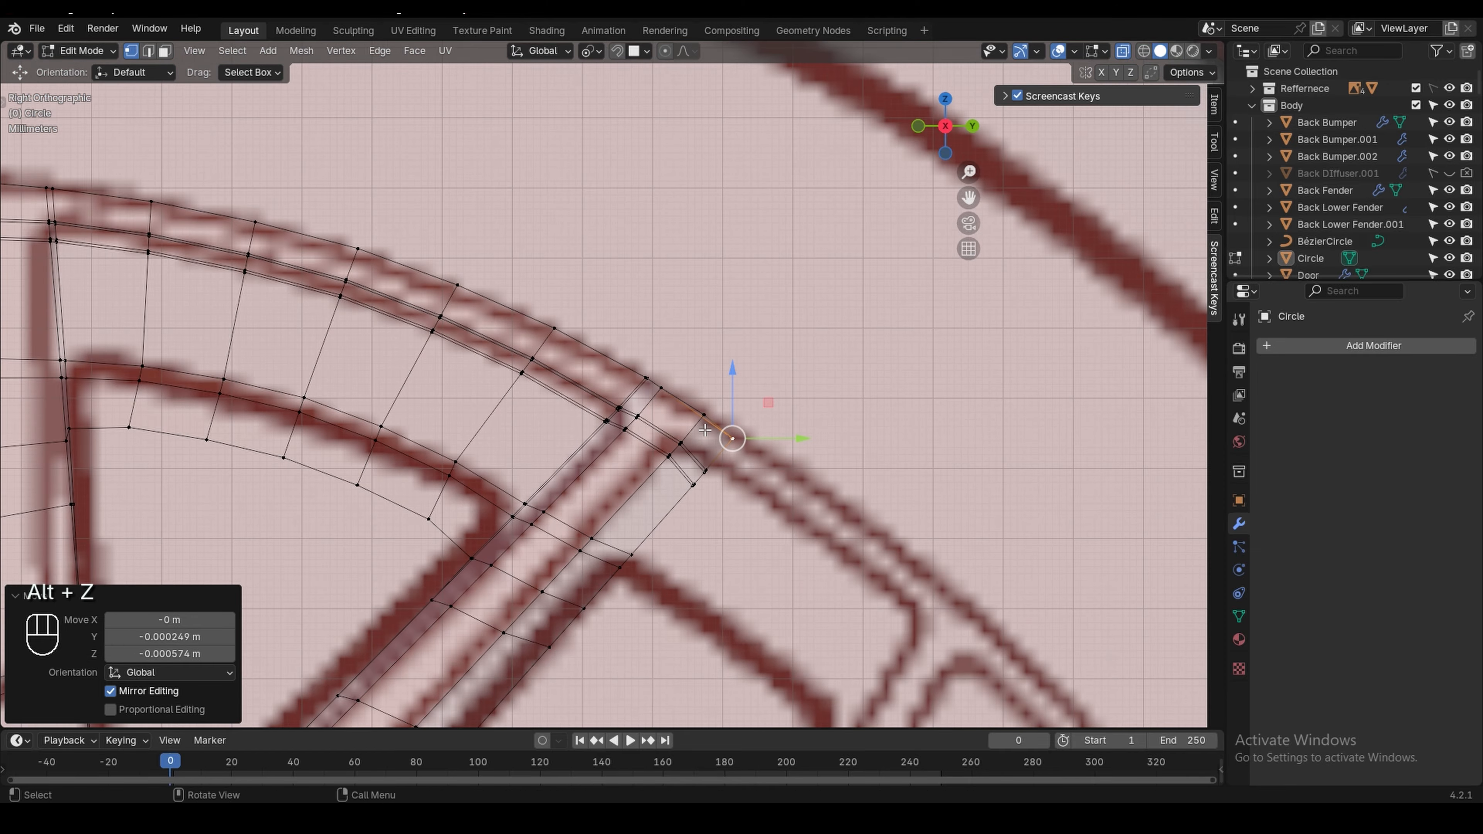
middle_drag(705, 430, 830, 414)
scroll(737, 365, down, 5)
key(ctrl+r)
click(828, 419)
right_click(828, 419)
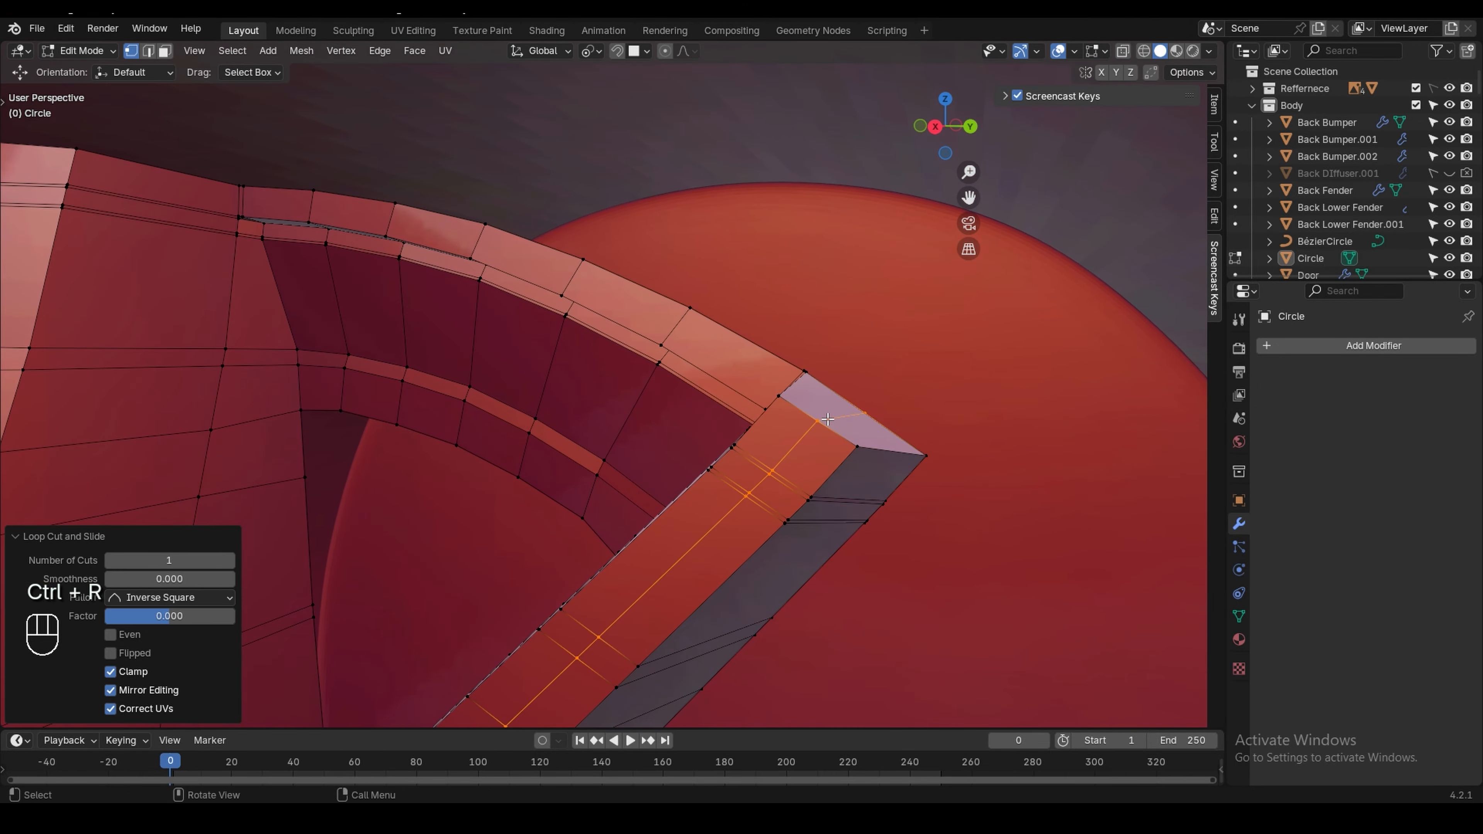
key(KP_3)
key(alt+z)
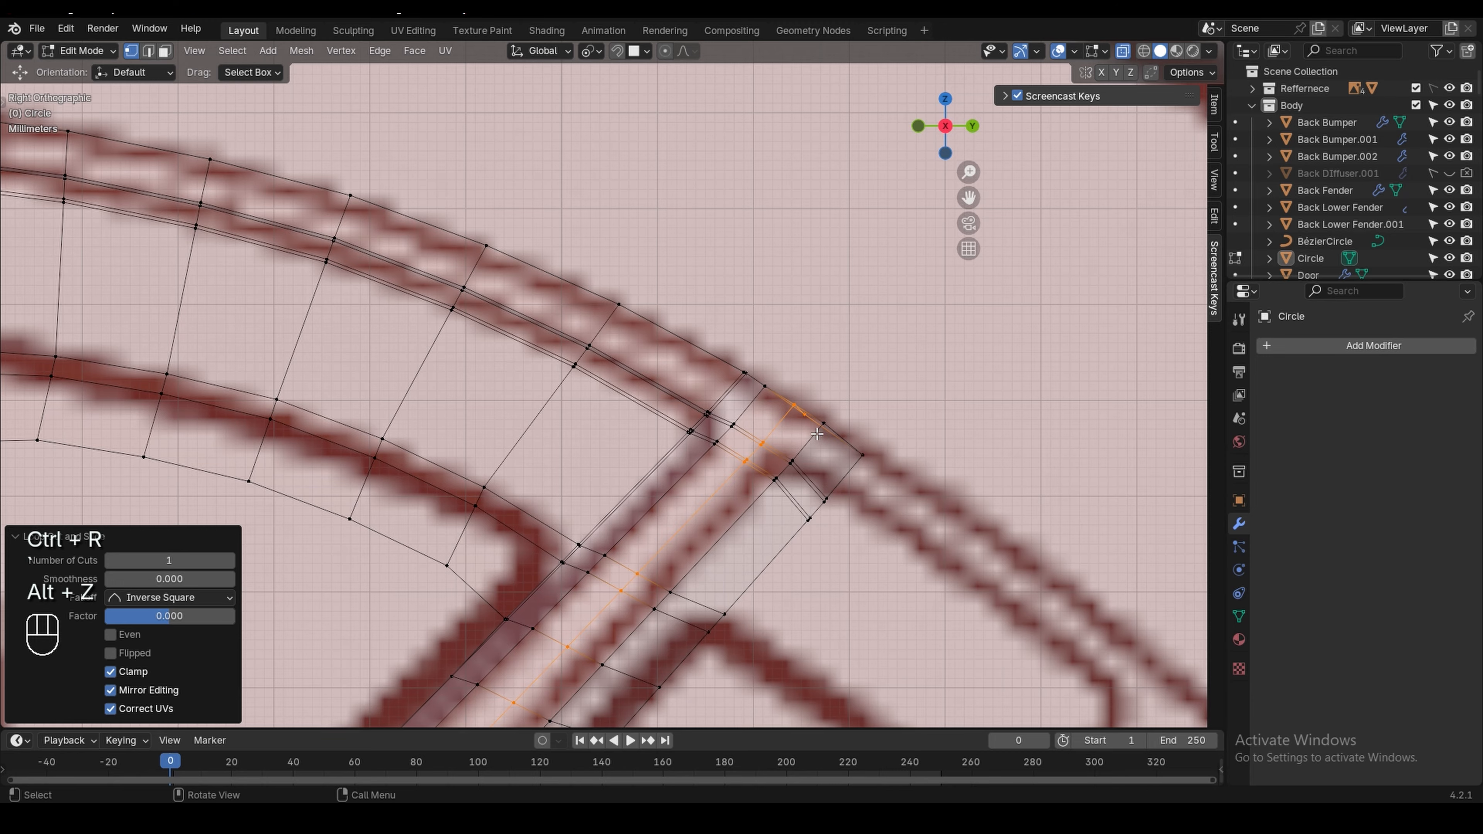
key(ctrl+z)
Isolate the Circle mesh, select the vertex path along the spoke side wall's inner edge, and leave local view
middle_drag(864, 454, 857, 489)
key(KP_Divide)
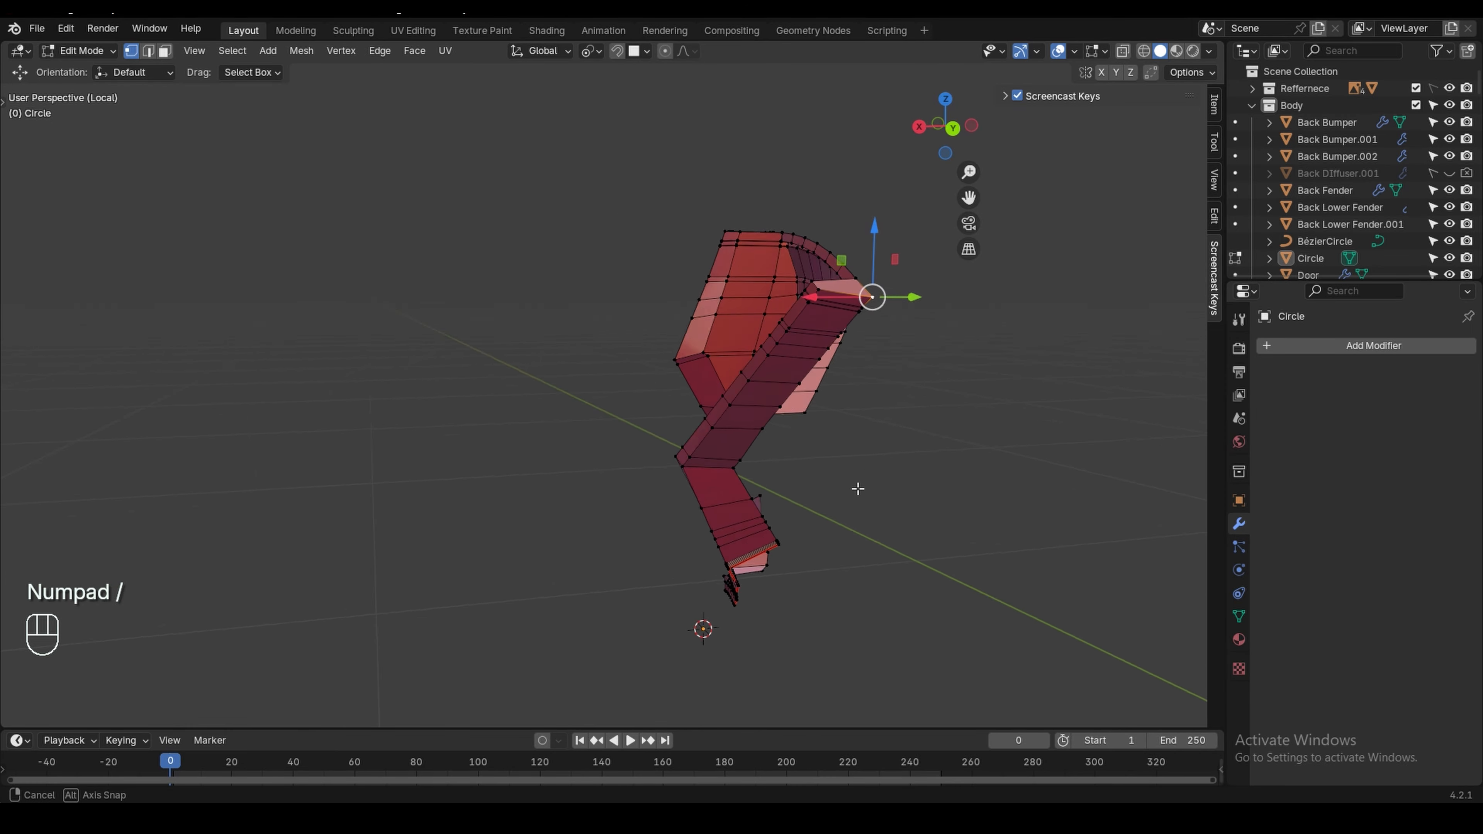
scroll(877, 298, up, 8)
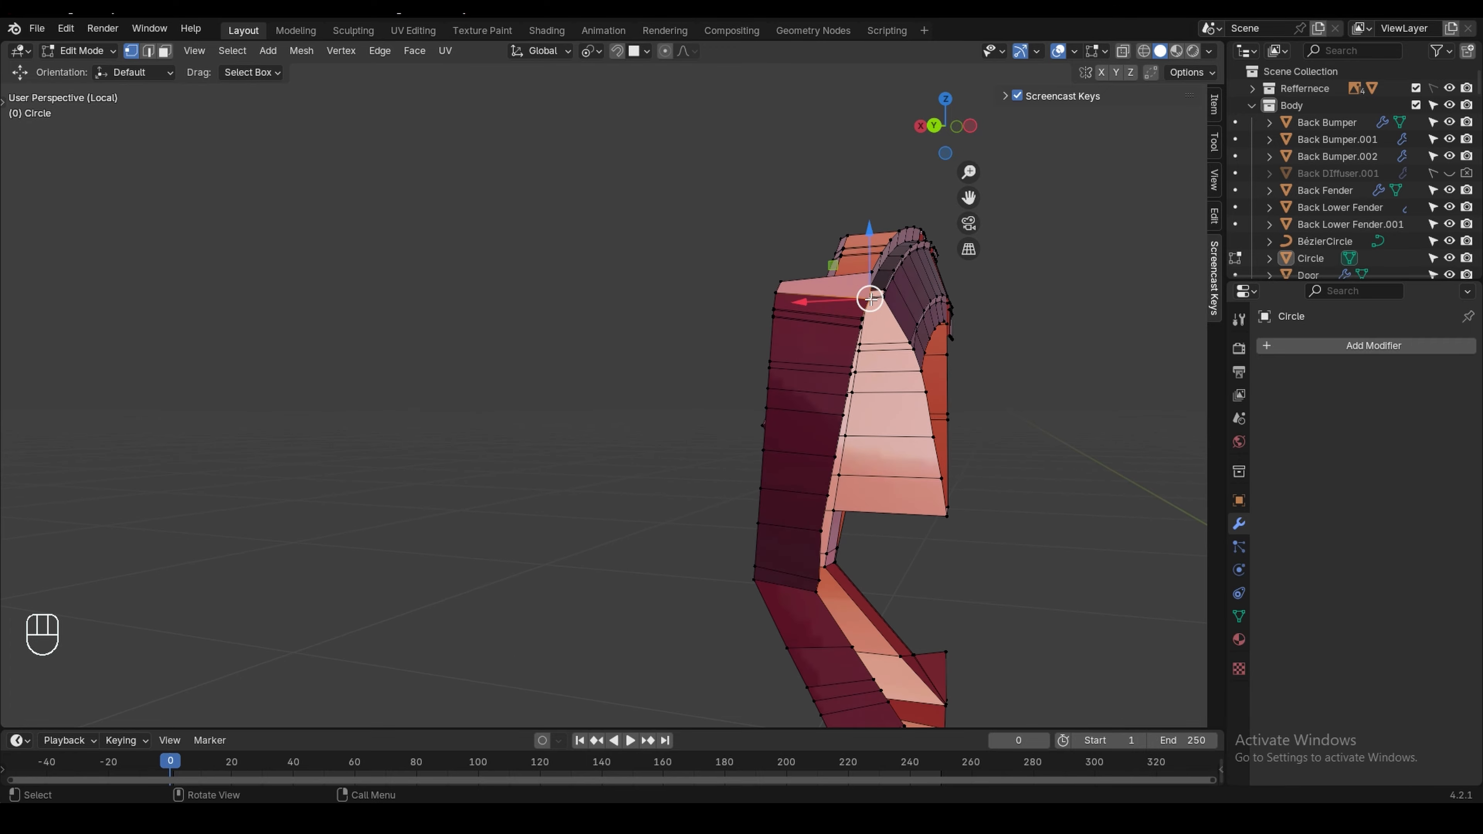
middle_drag(870, 293, 896, 511)
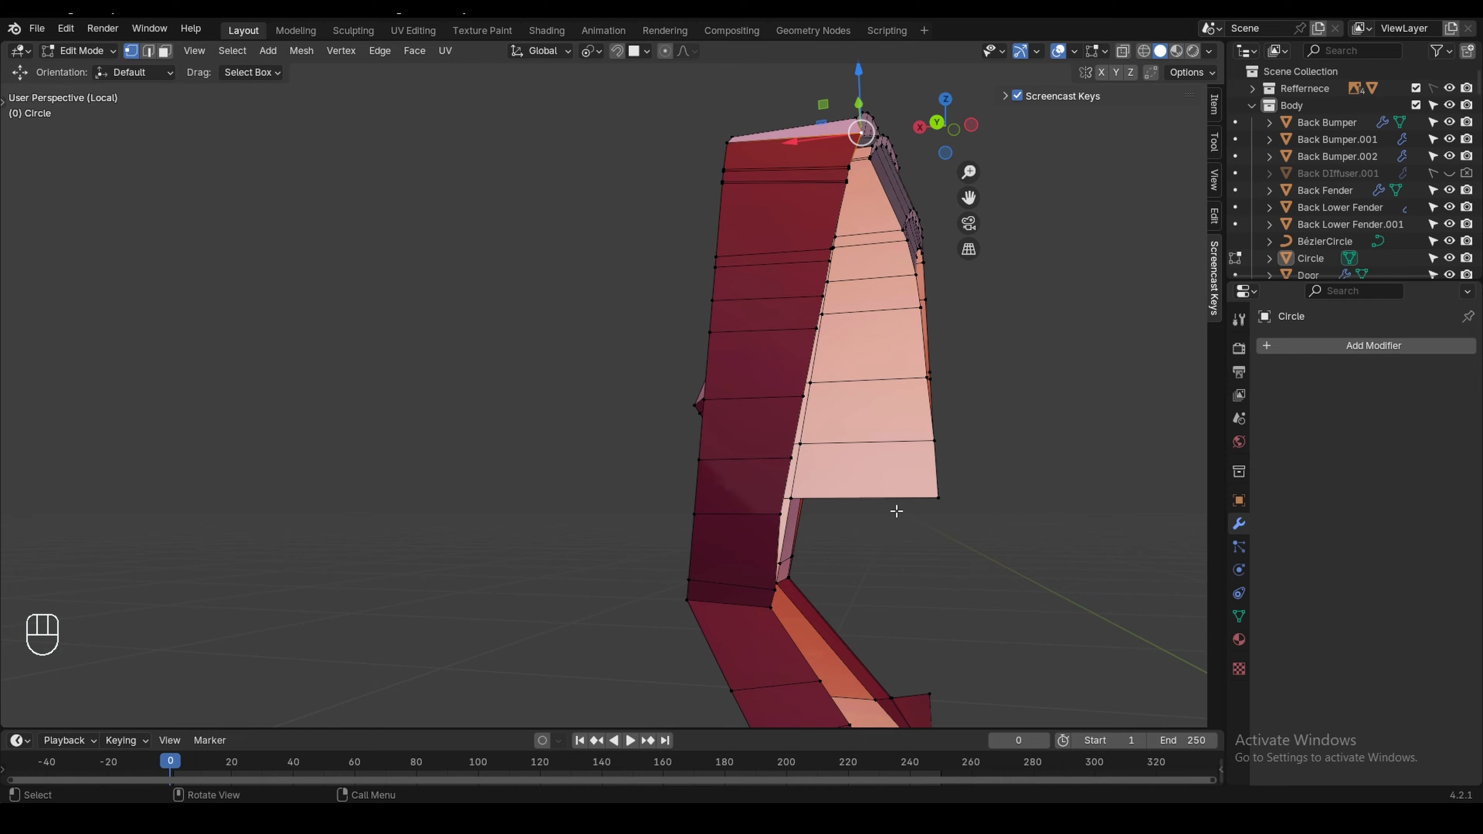
ctrl+shift+click(782, 518)
middle_drag(782, 518, 847, 487)
key(KP_Divide)
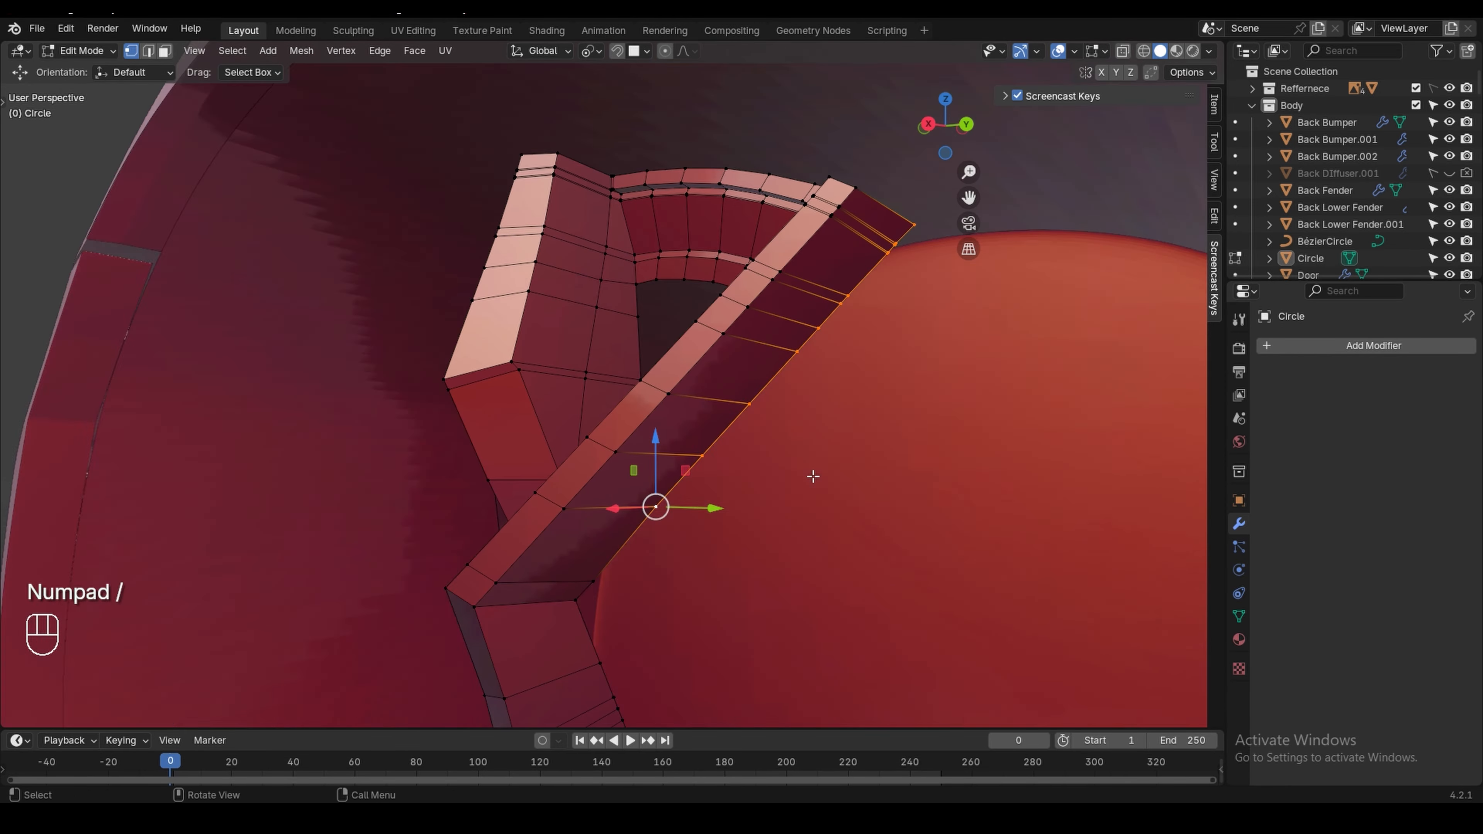
In the right orthographic X-ray view, select the shortest vertex path from the spoke tip to the reference window's upper corner
scroll(792, 468, down, 3)
key(grave)
shift+middle_drag(832, 712, 707, 411)
key(alt+z)
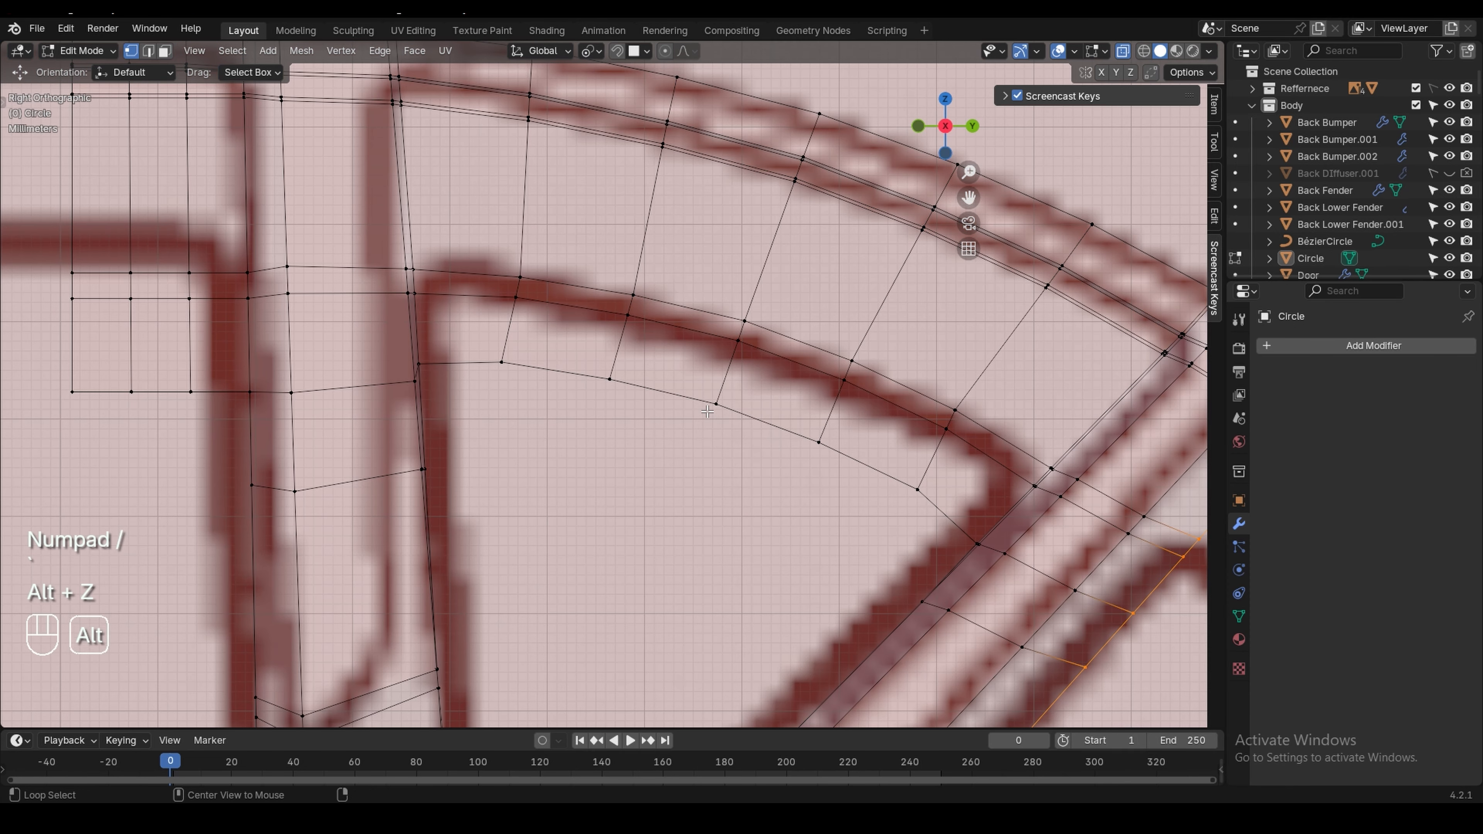
scroll(707, 411, down, 7)
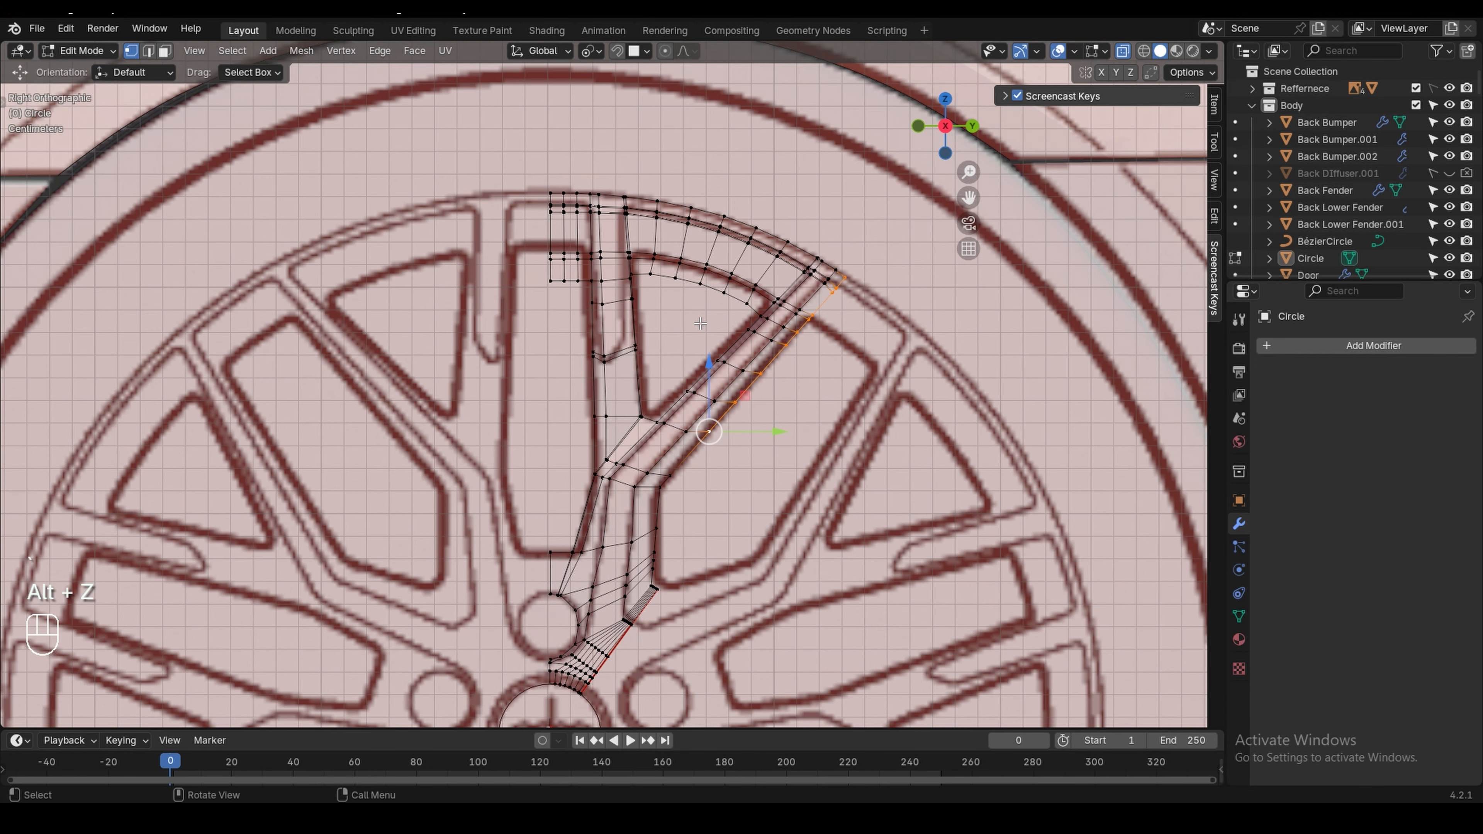
scroll(701, 323, down, 2)
scroll(741, 374, up, 5)
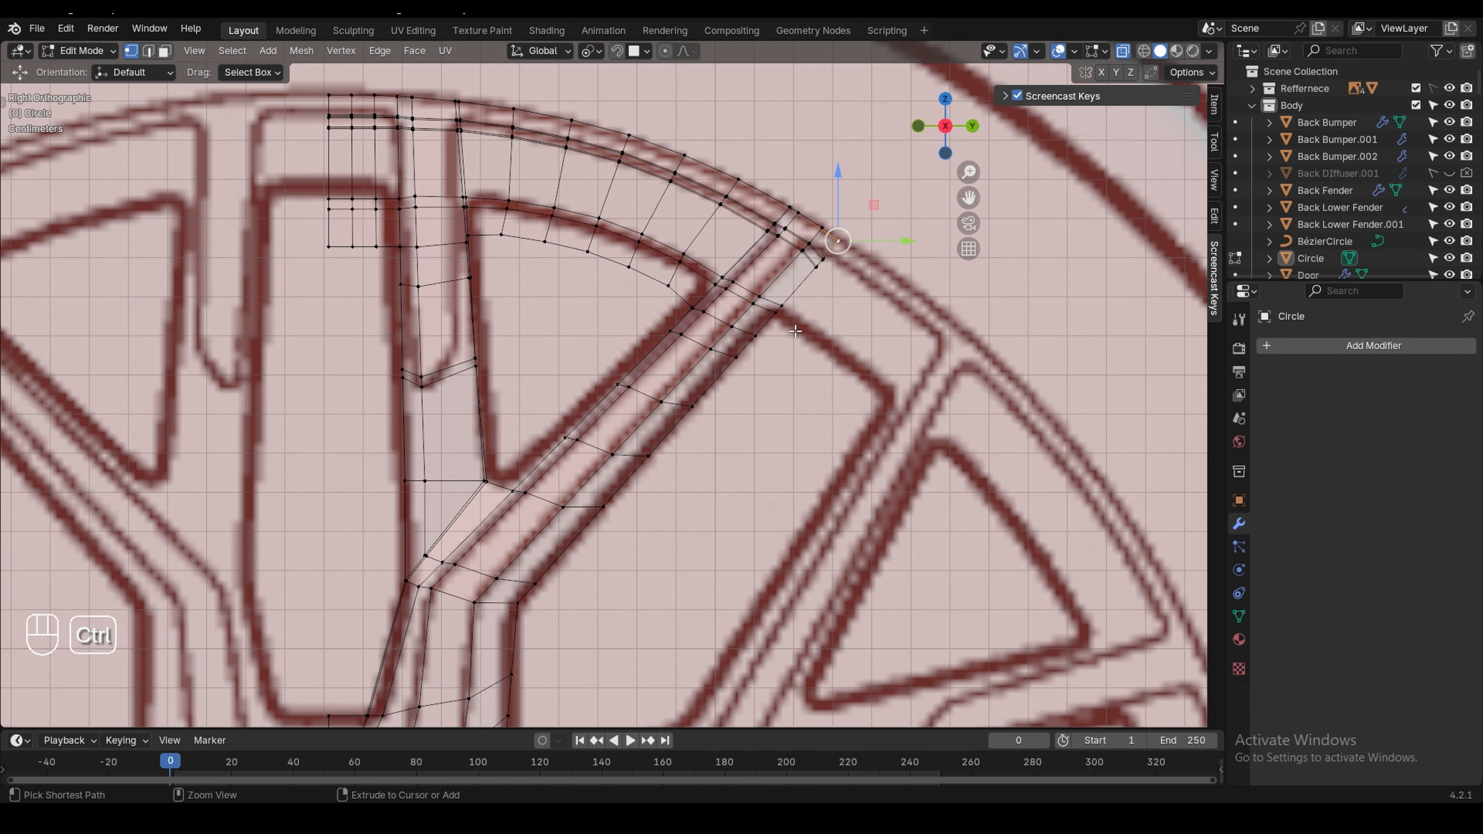
ctrl+click(795, 332)
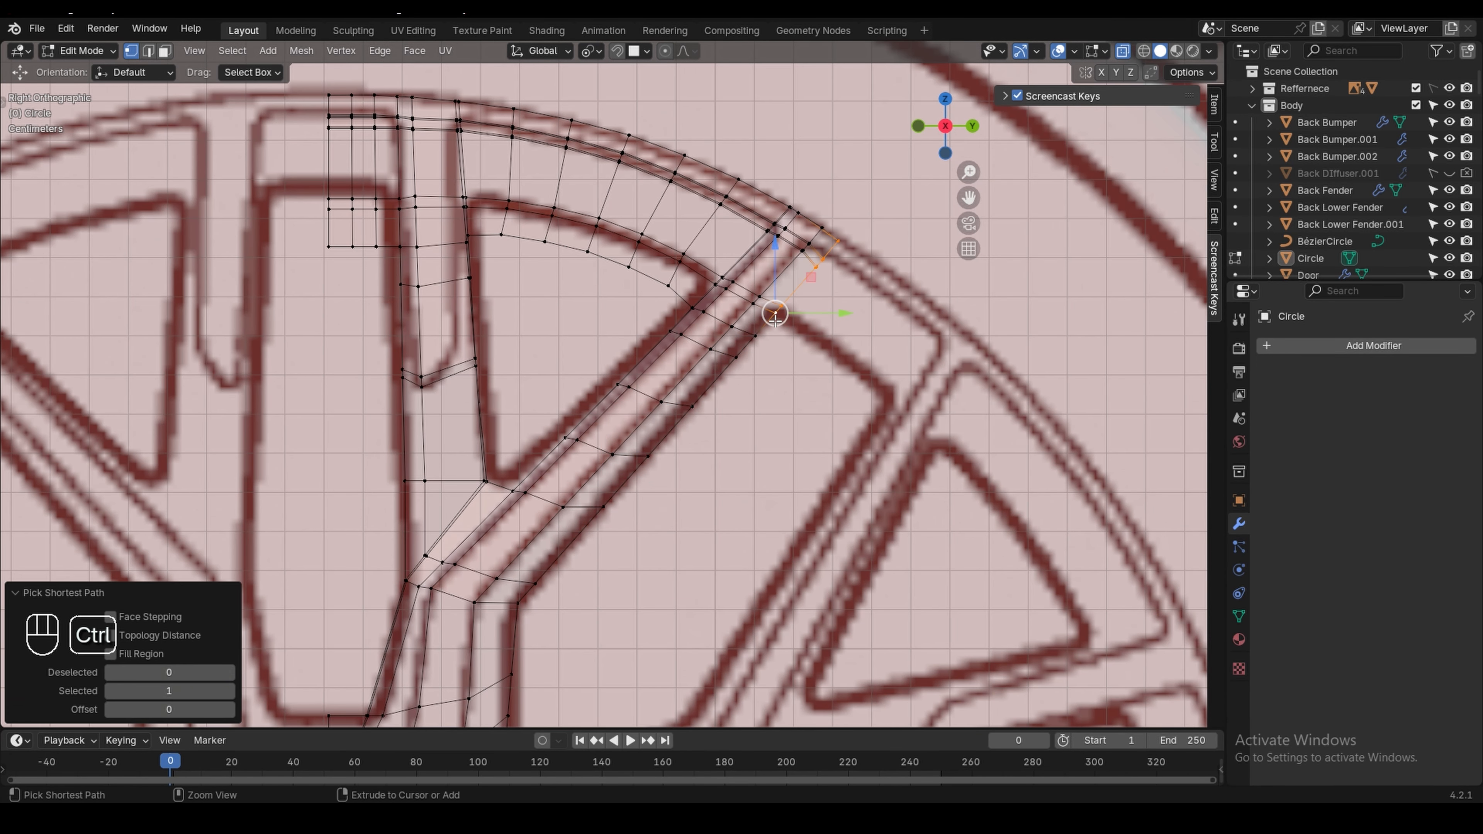
Isolate the mesh with X-ray off and slide the spoke tip vertex along its edge with a factor of 0.047
scroll(842, 345, down, 2)
key(KP_Divide)
middle_drag(841, 342, 686, 324)
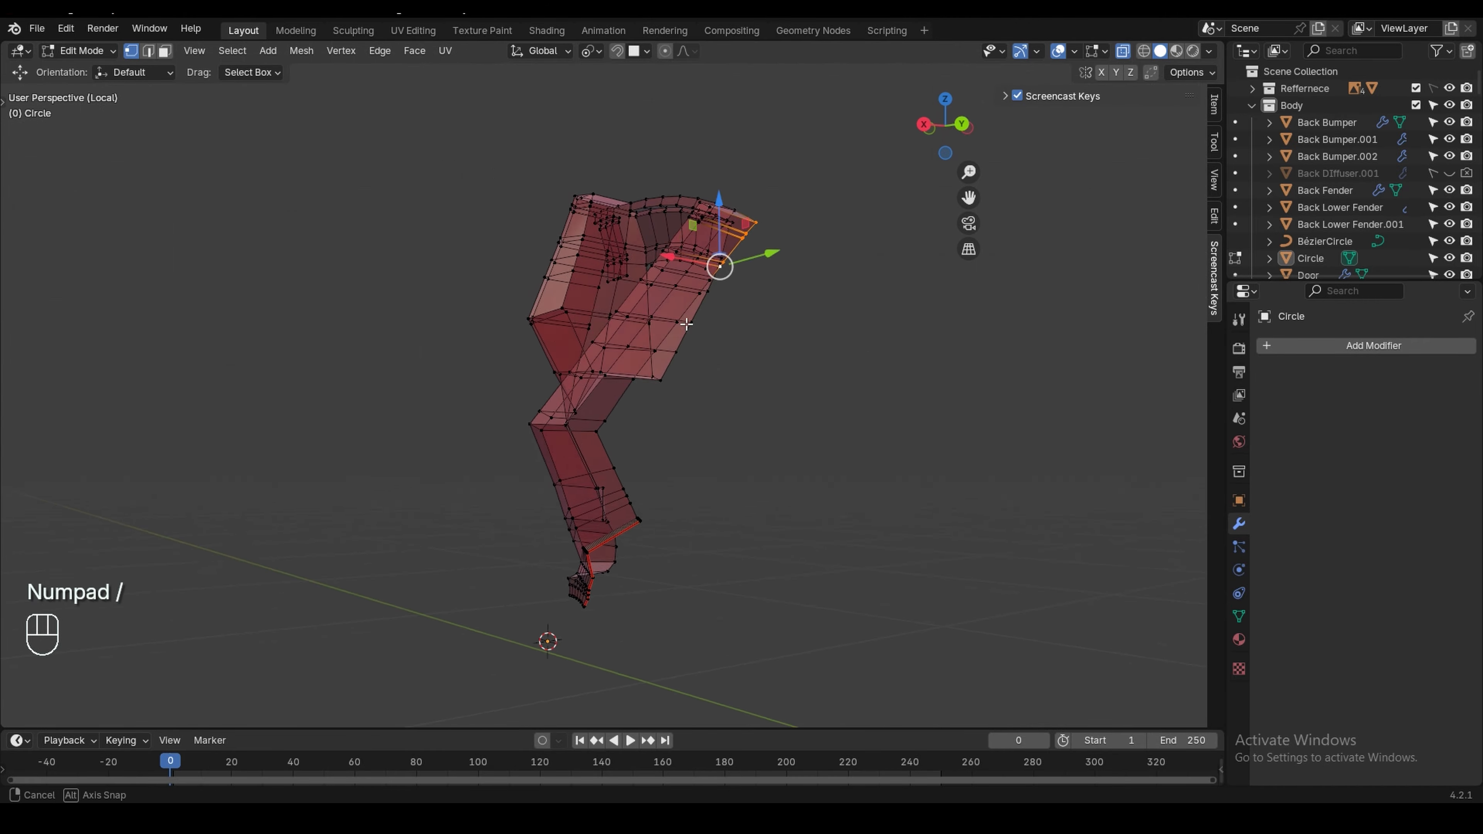
scroll(721, 251, up, 3)
shift+middle_drag(736, 230, 613, 406)
scroll(632, 308, up, 2)
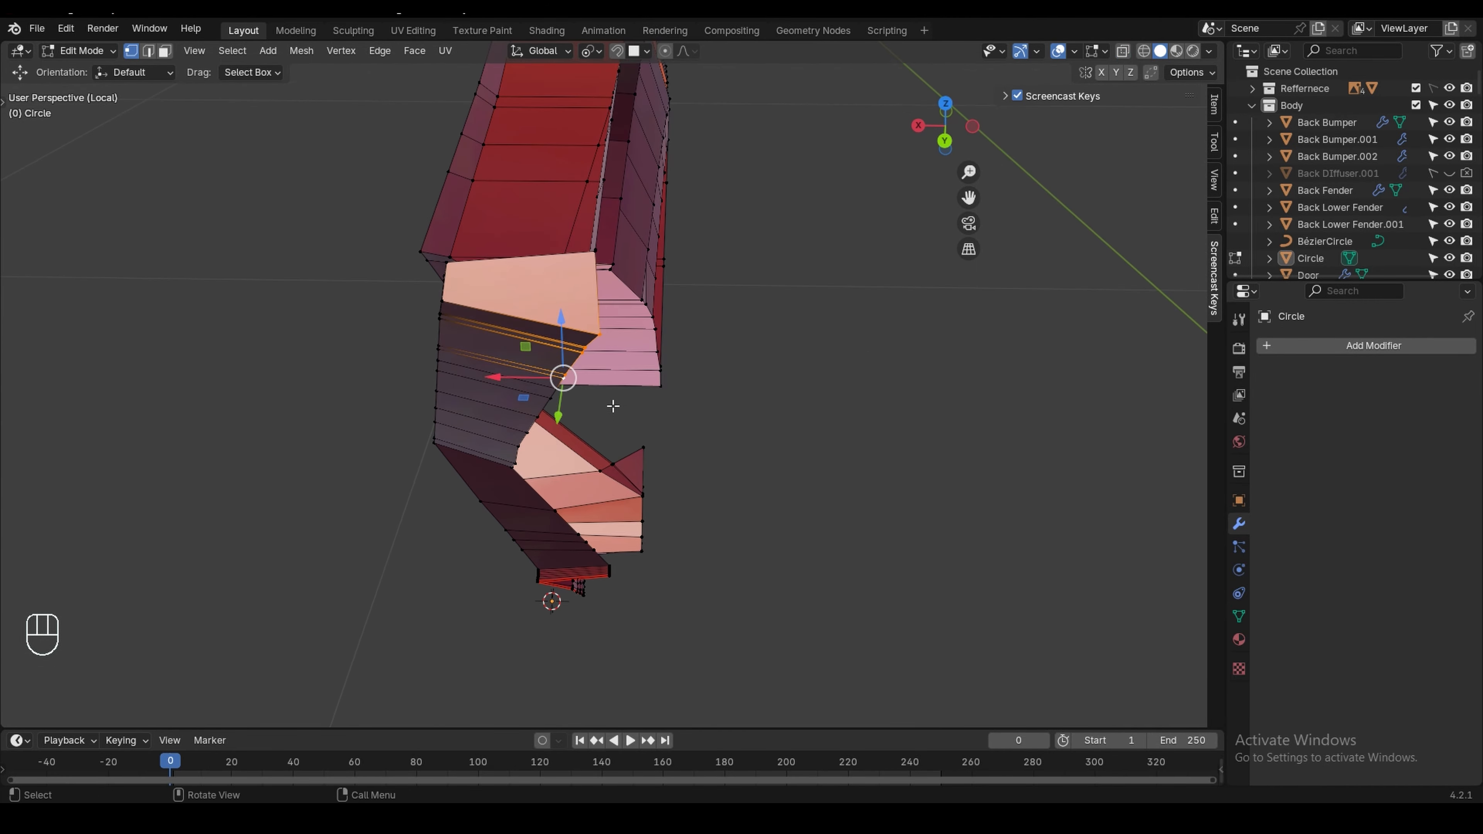
key(g)
key(g)
click(572, 352)
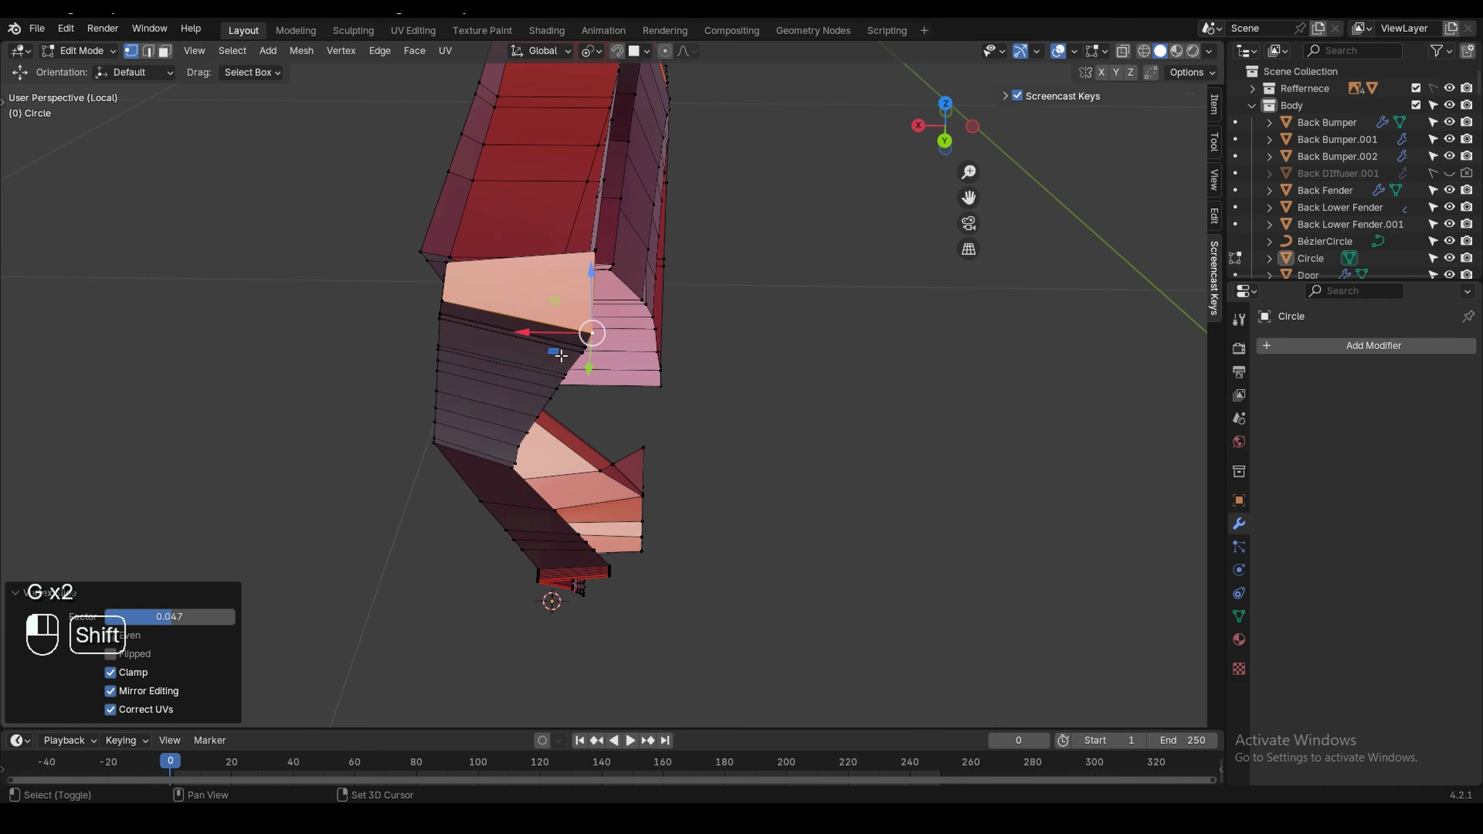
Check the spoke tip over the reference in right view X-ray and reselect the vertex path down to the window's upper corner
middle_drag(572, 352, 638, 378)
key(KP_Divide)
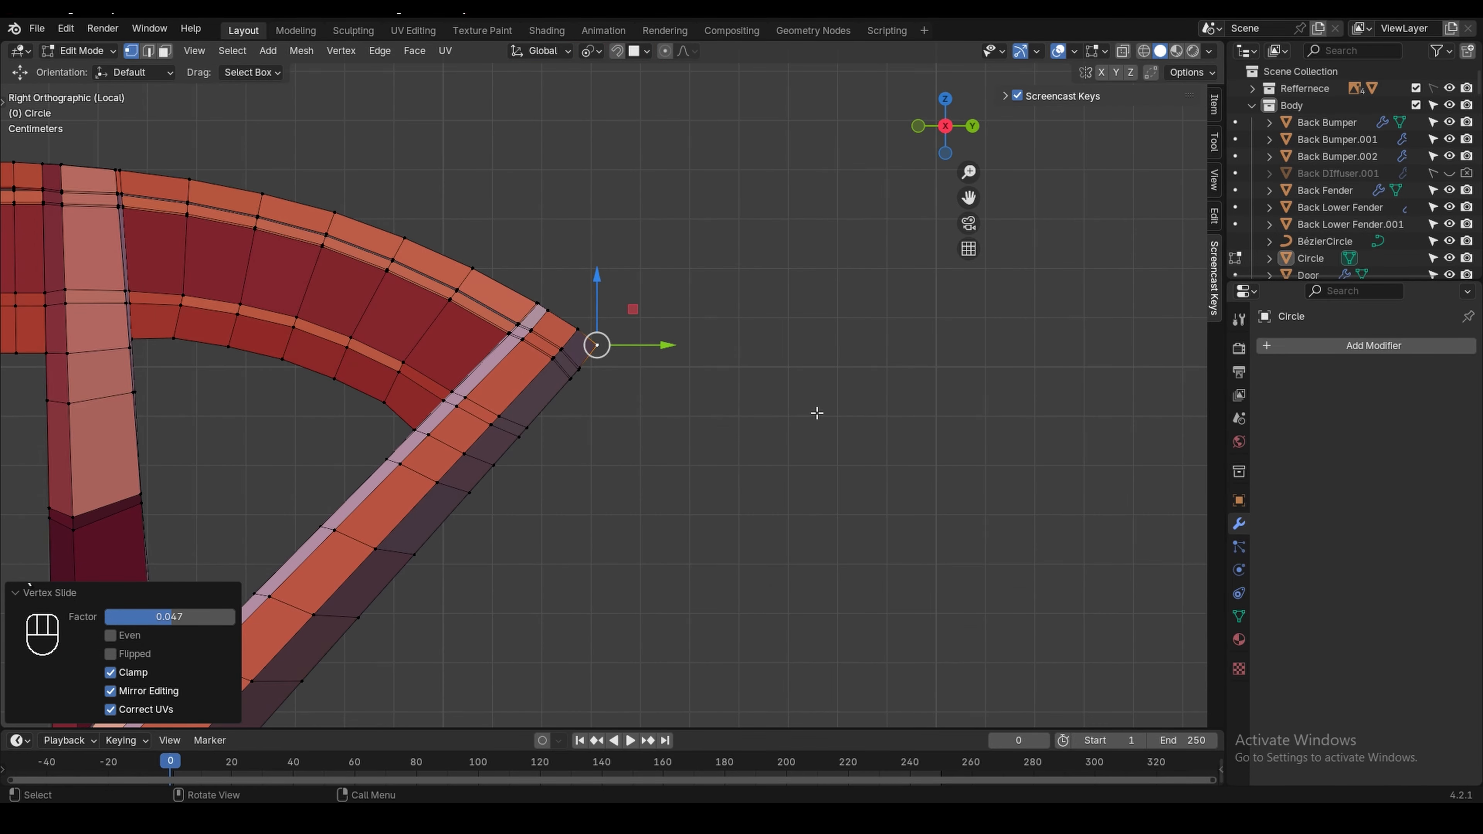
key(alt+z)
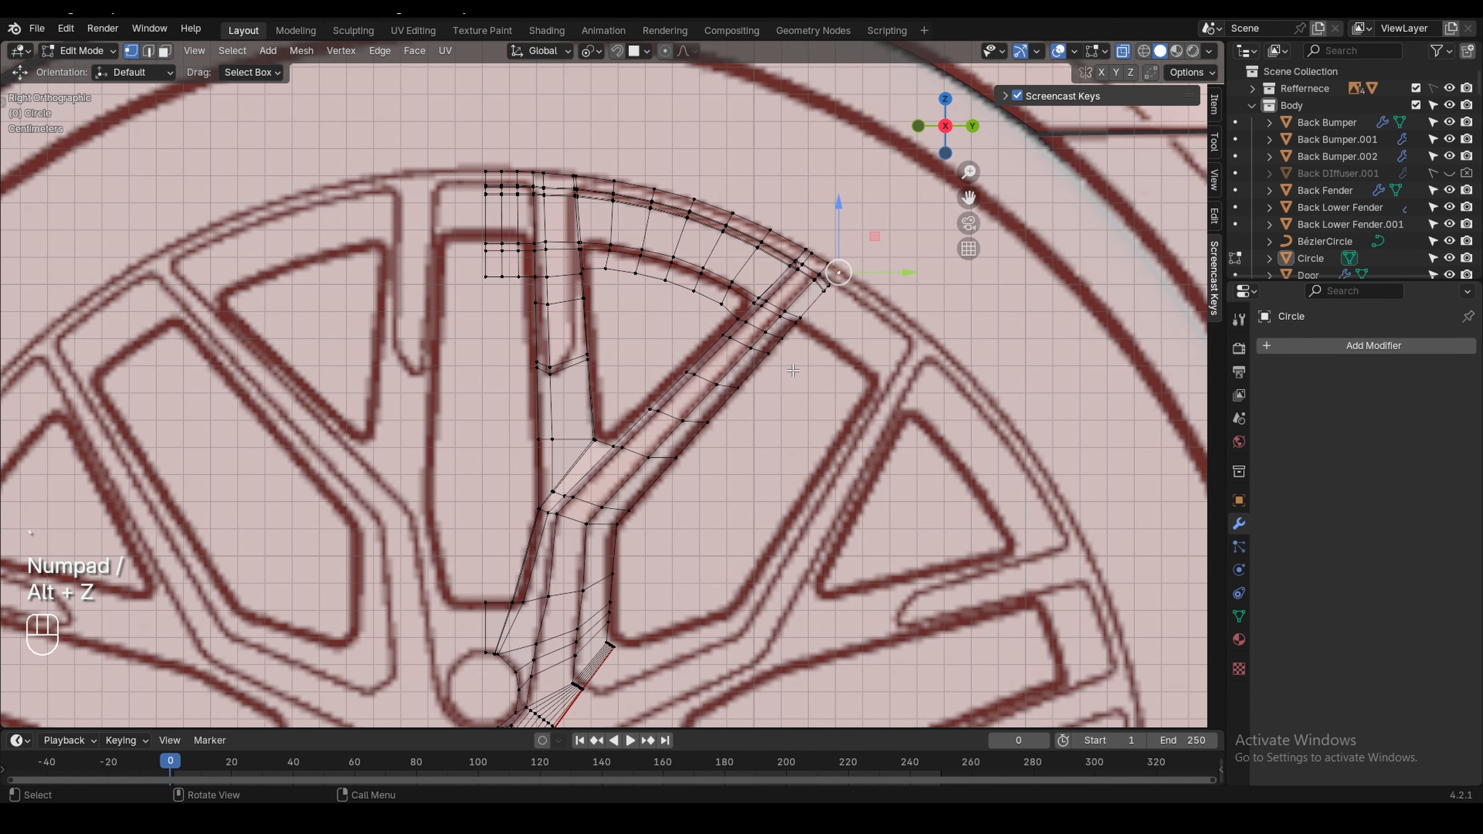
ctrl+click(793, 335)
key(alt+z)
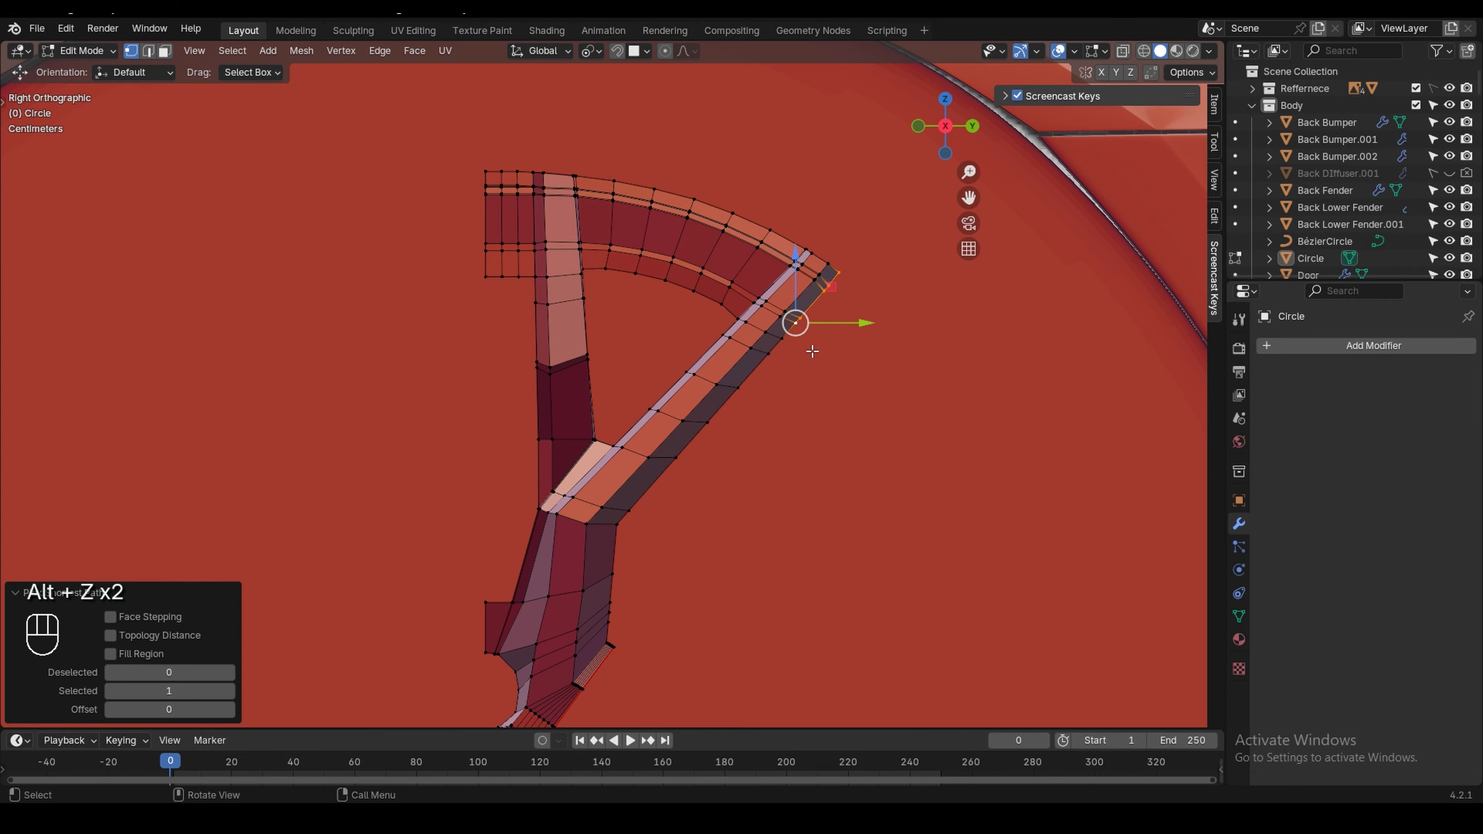
Isolate the mesh and try extruding the selected tip edges about -0.0058 m along X, flattened with an X scale of 0
key(KP_Divide)
middle_drag(795, 358, 632, 256)
key(e)
key(x)
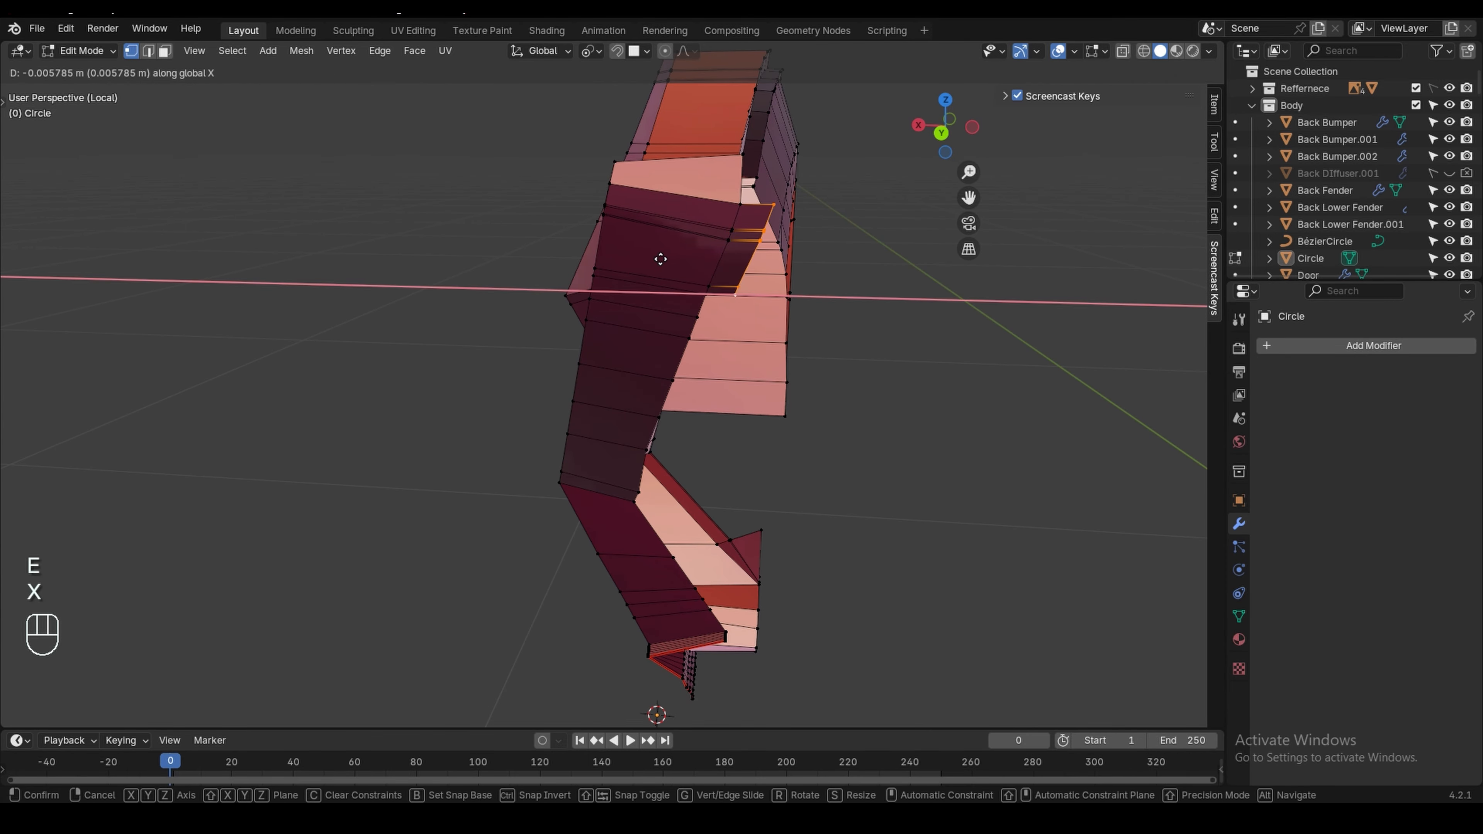
click(660, 259)
key(s)
key(x)
key(KP_0)
key(Return)
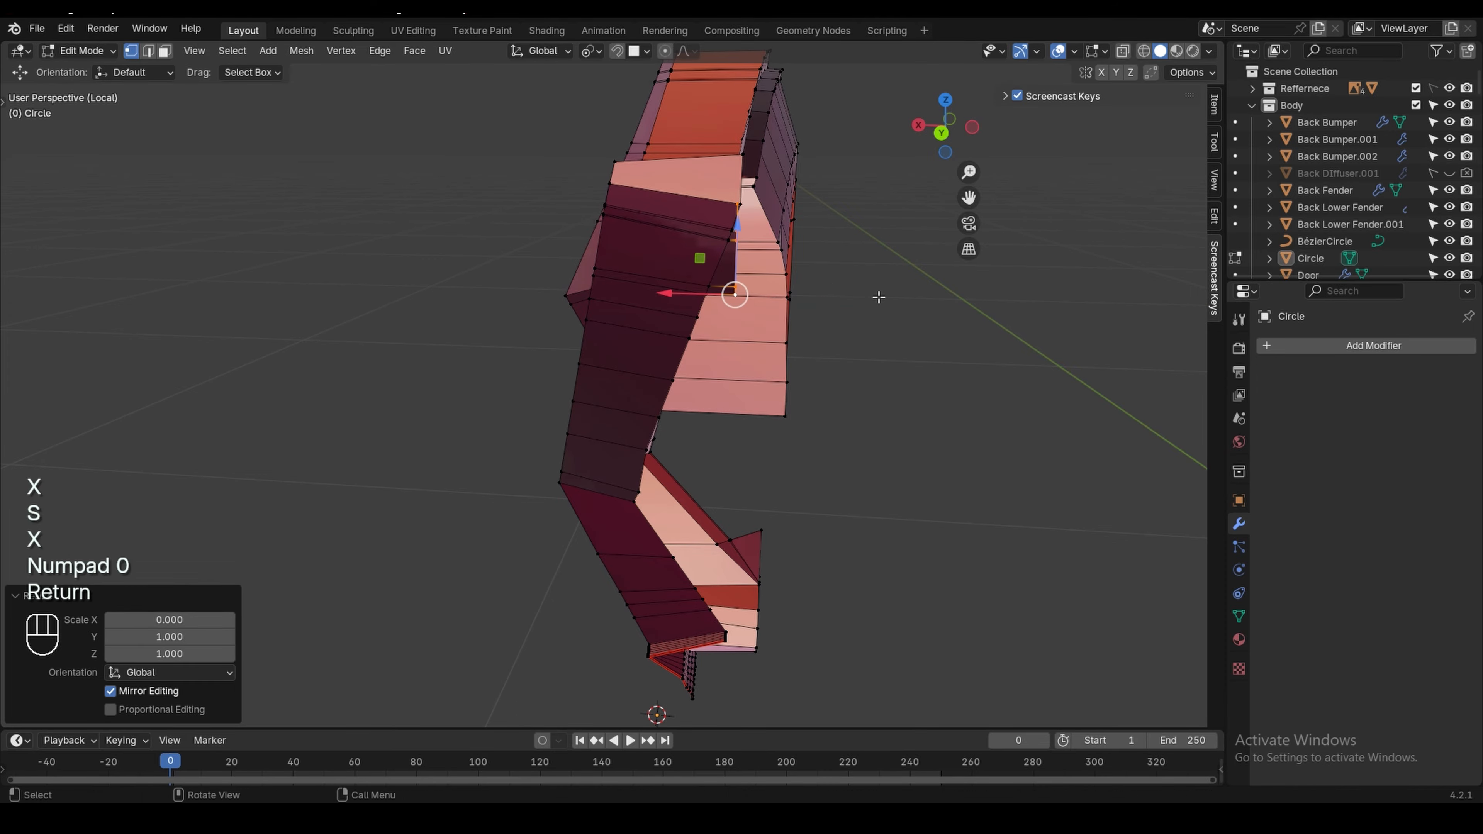
Try moving the extruded edges about -0.003 m in X, undo the whole extrusion, and leave local view in the right view
key(g)
key(x)
click(750, 279)
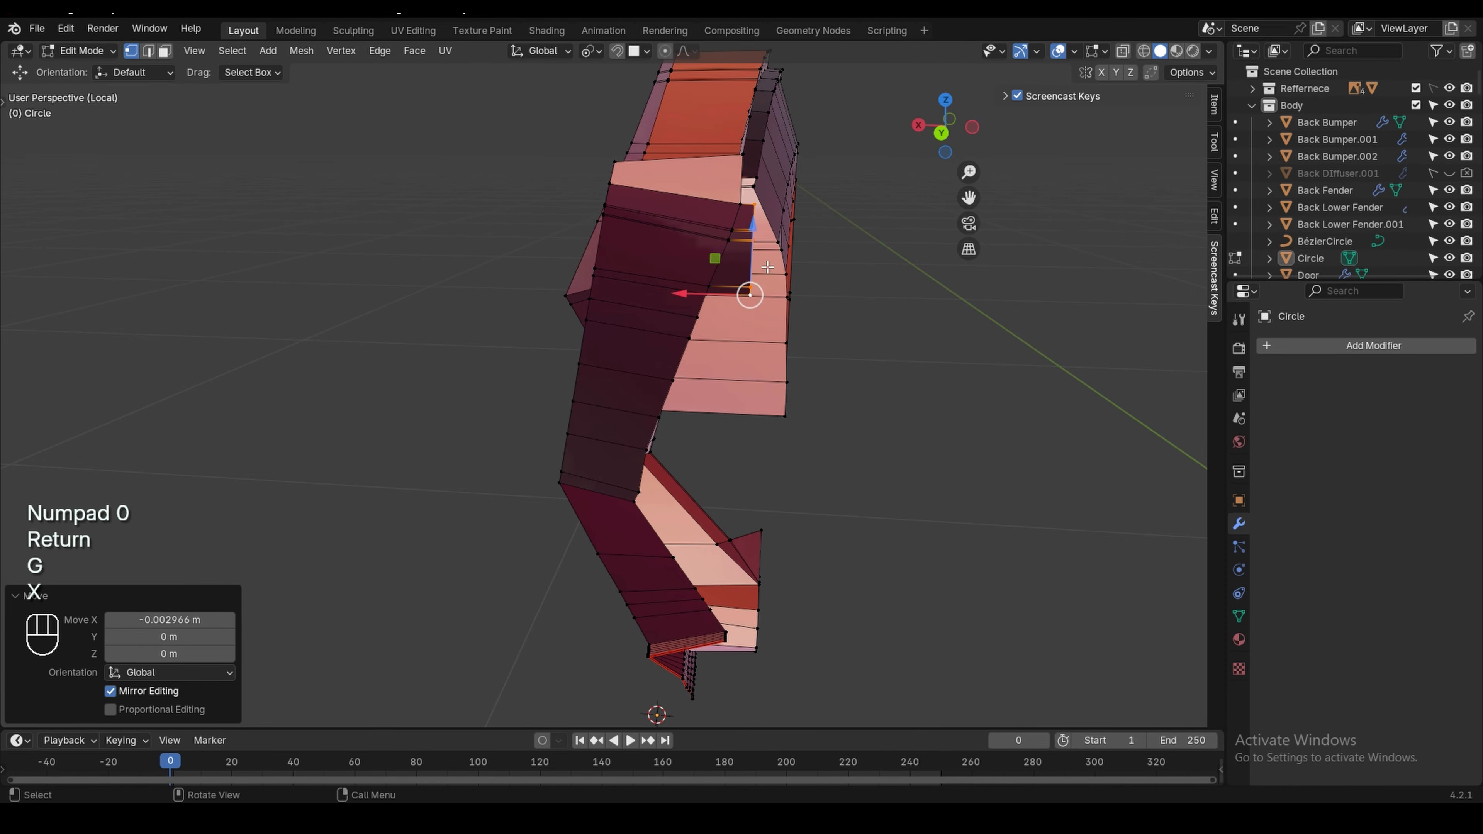
middle_drag(749, 280, 733, 240)
shift+middle_drag(733, 239, 707, 296)
scroll(750, 234, up, 5)
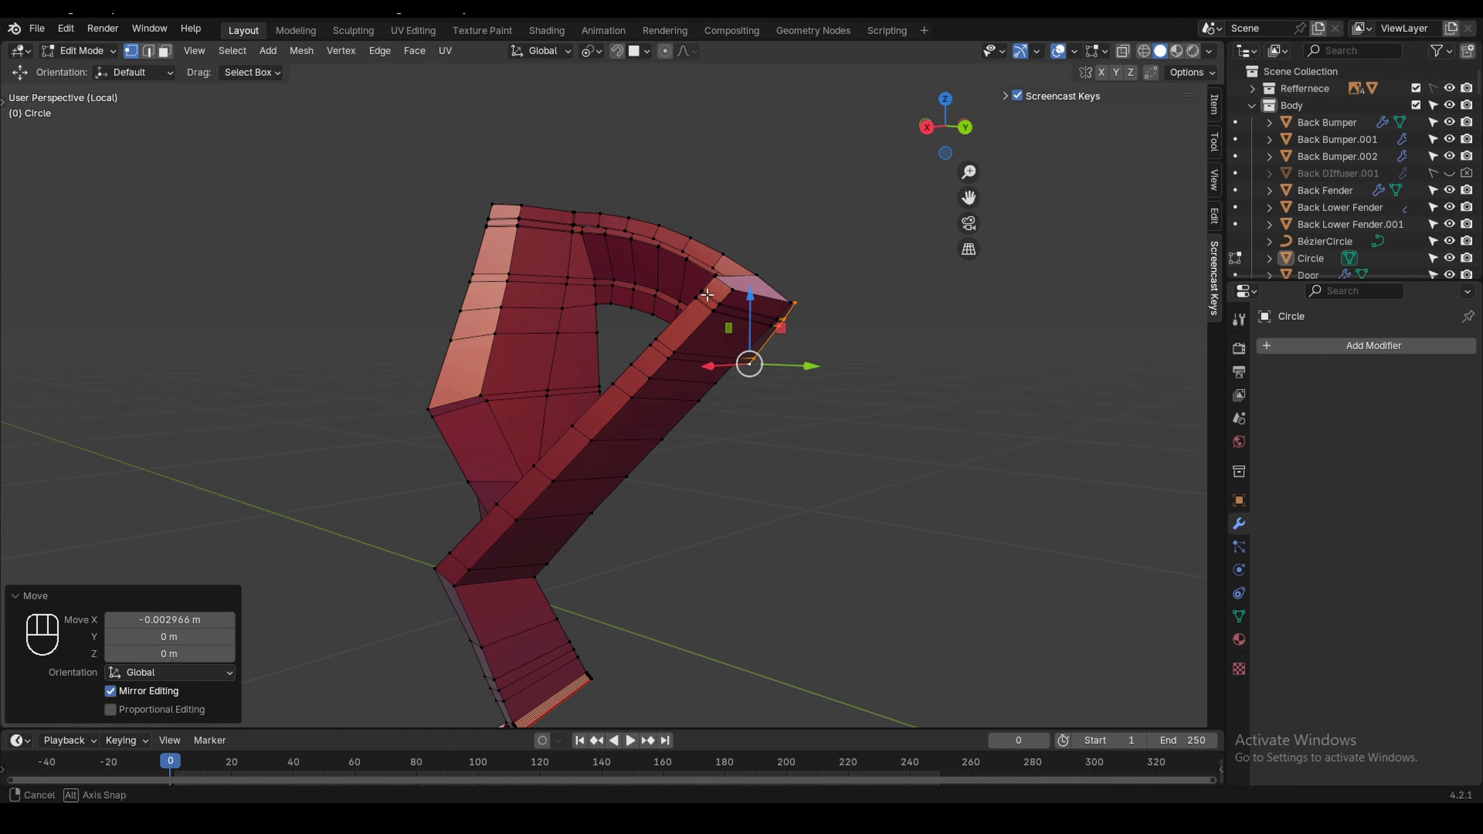
middle_drag(831, 335, 911, 388)
key(ctrl+z)
key(KP_Divide)
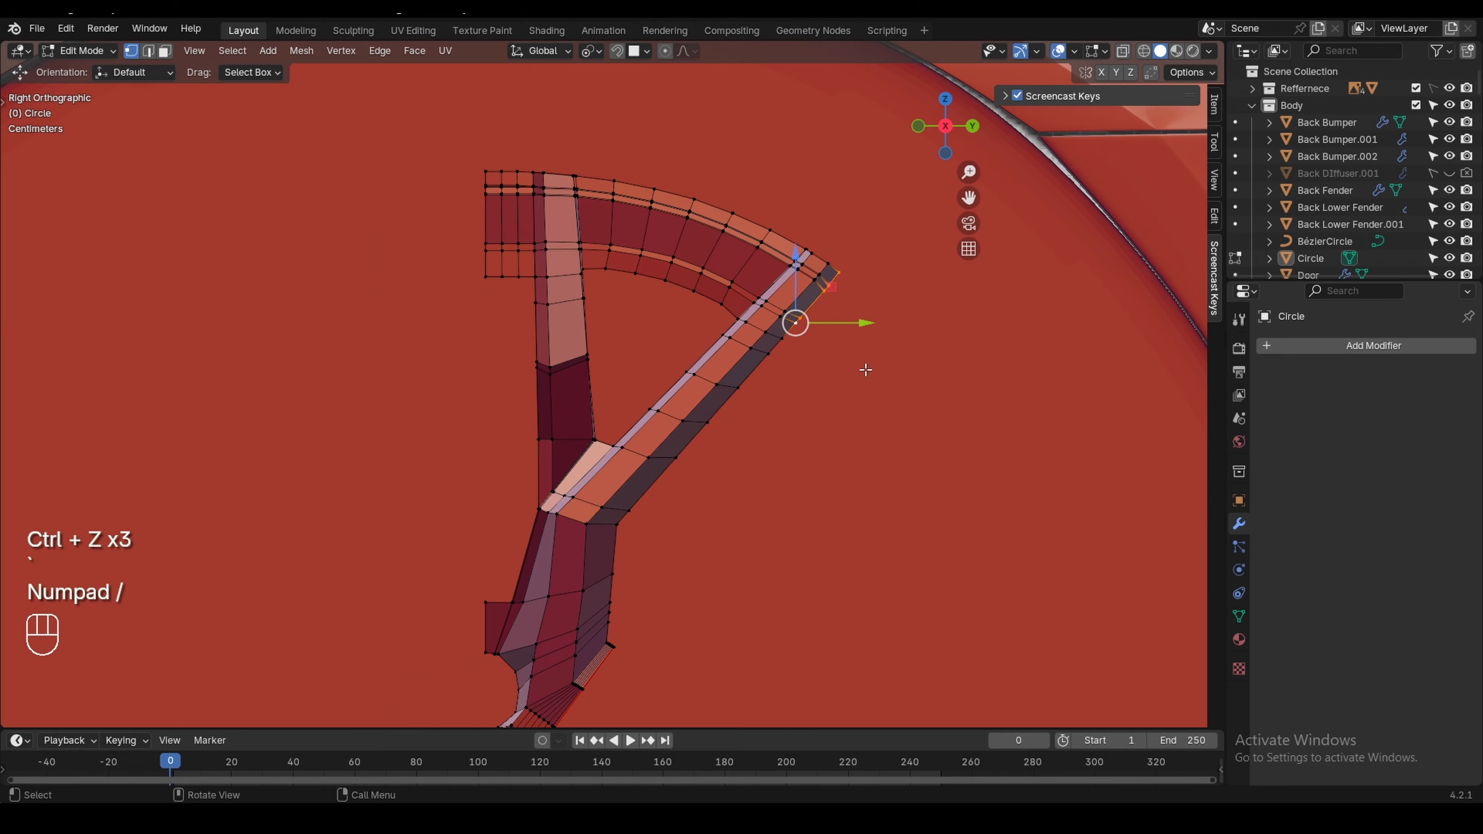
Try extruding the selected tip edges along the reference rim by about 0.0136 m in Y and -0.0101 m in Z
key(alt+z)
scroll(844, 326, up, 2)
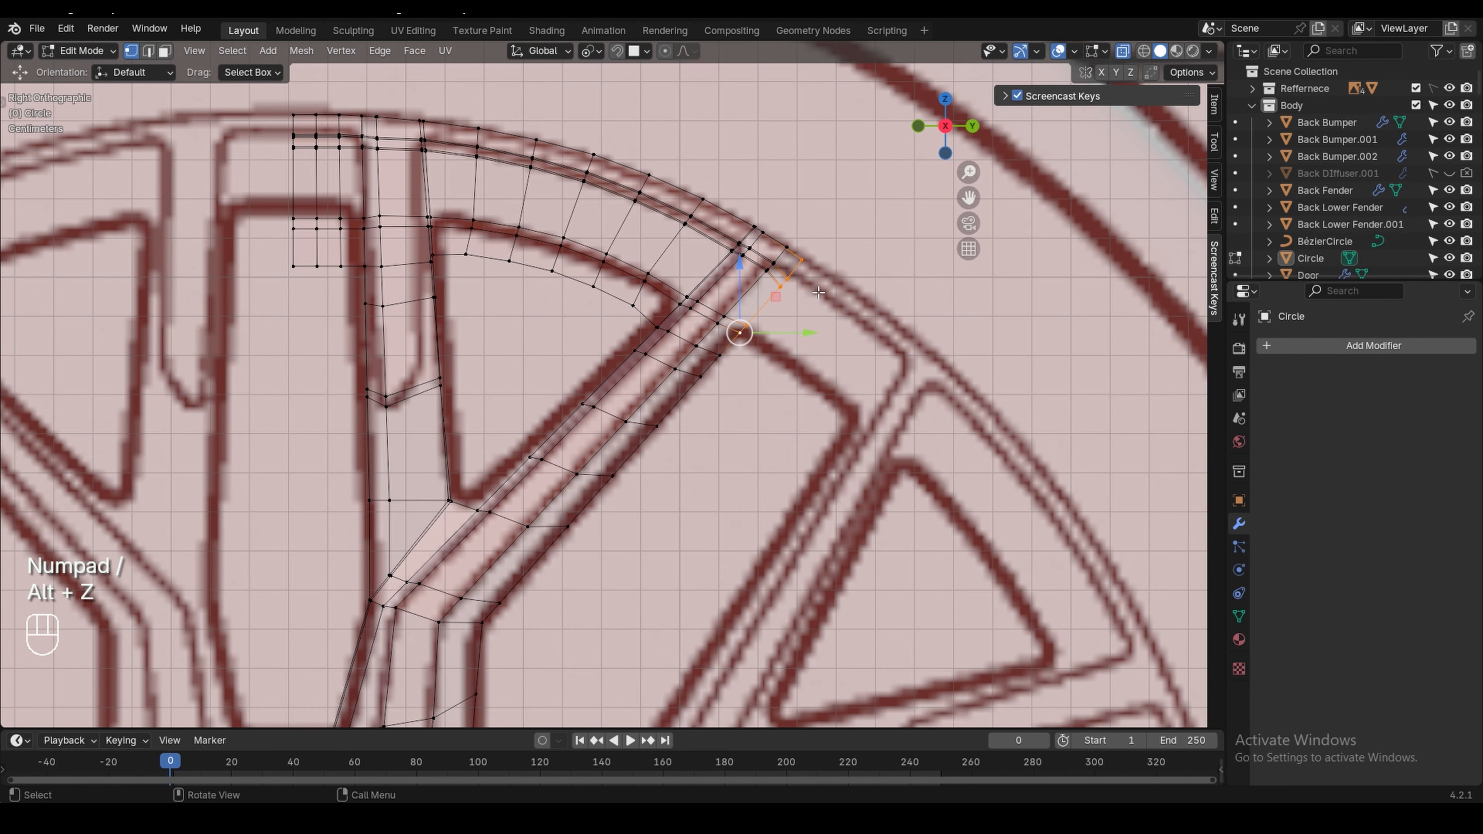
key(r)
click(840, 297)
key(e)
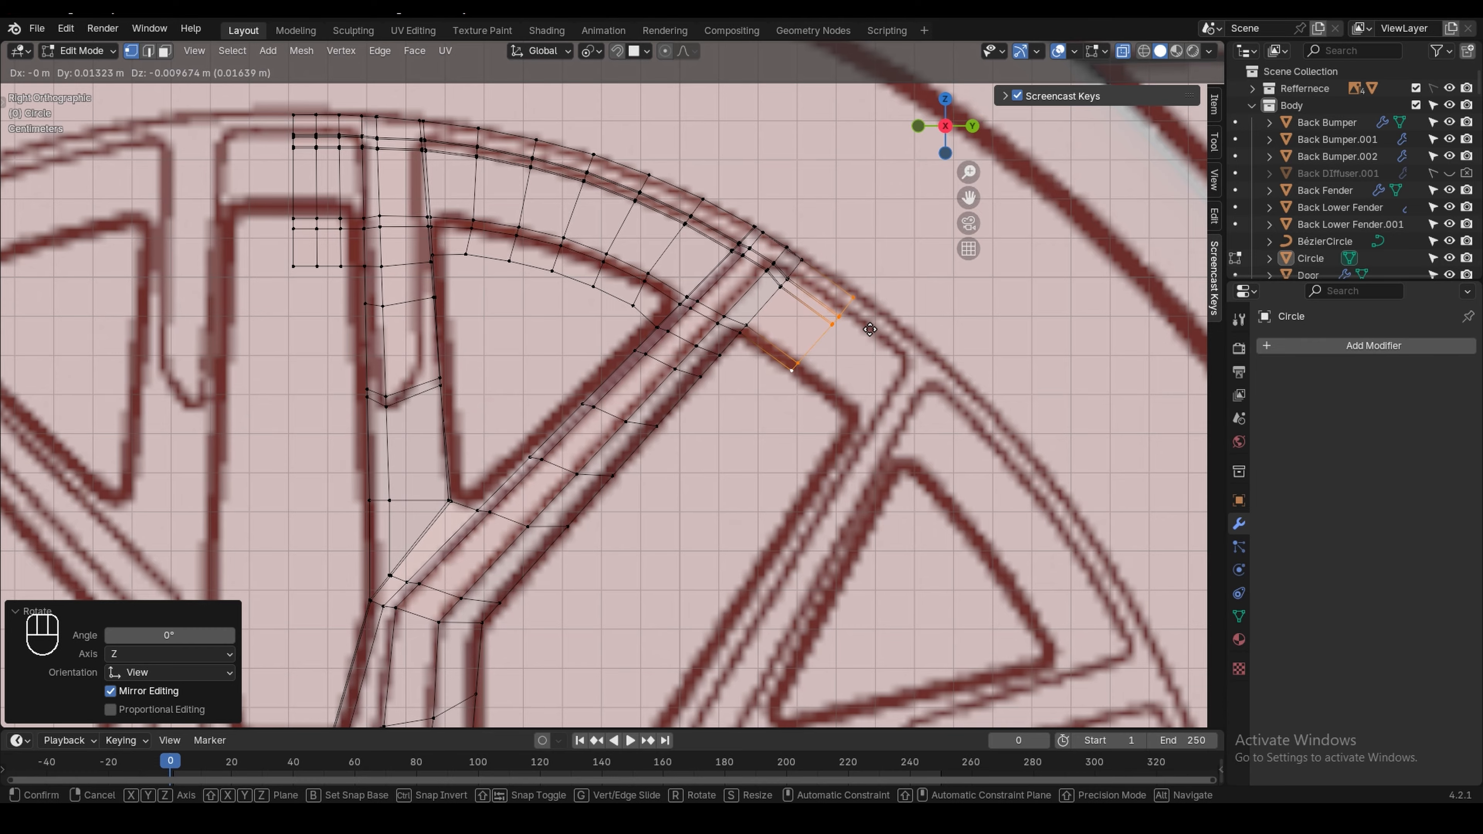
click(871, 331)
scroll(871, 331, down, 2)
key(alt+z)
key(alt+z)
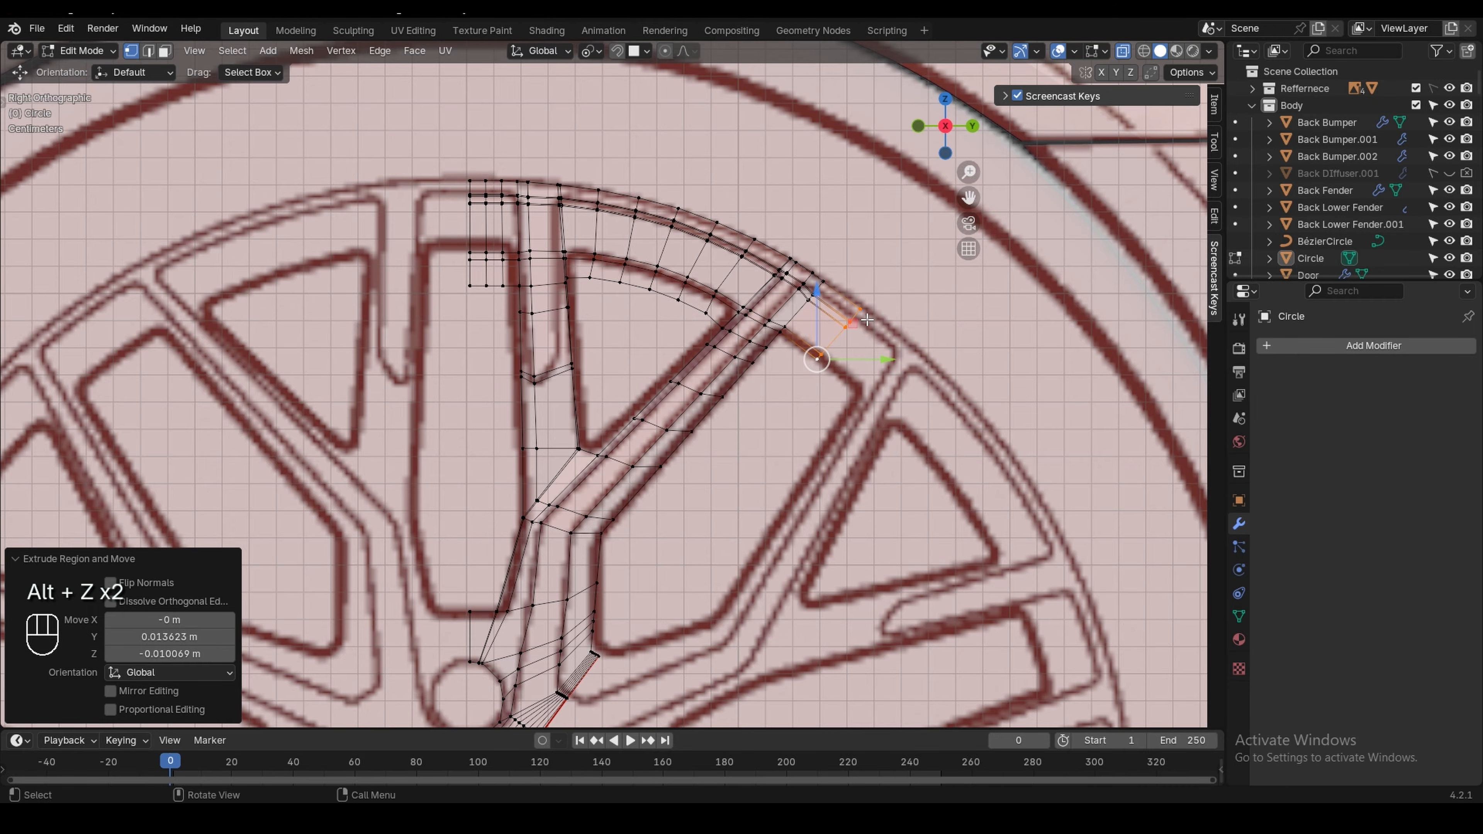
key(ctrl+z)
key(ctrl+z)
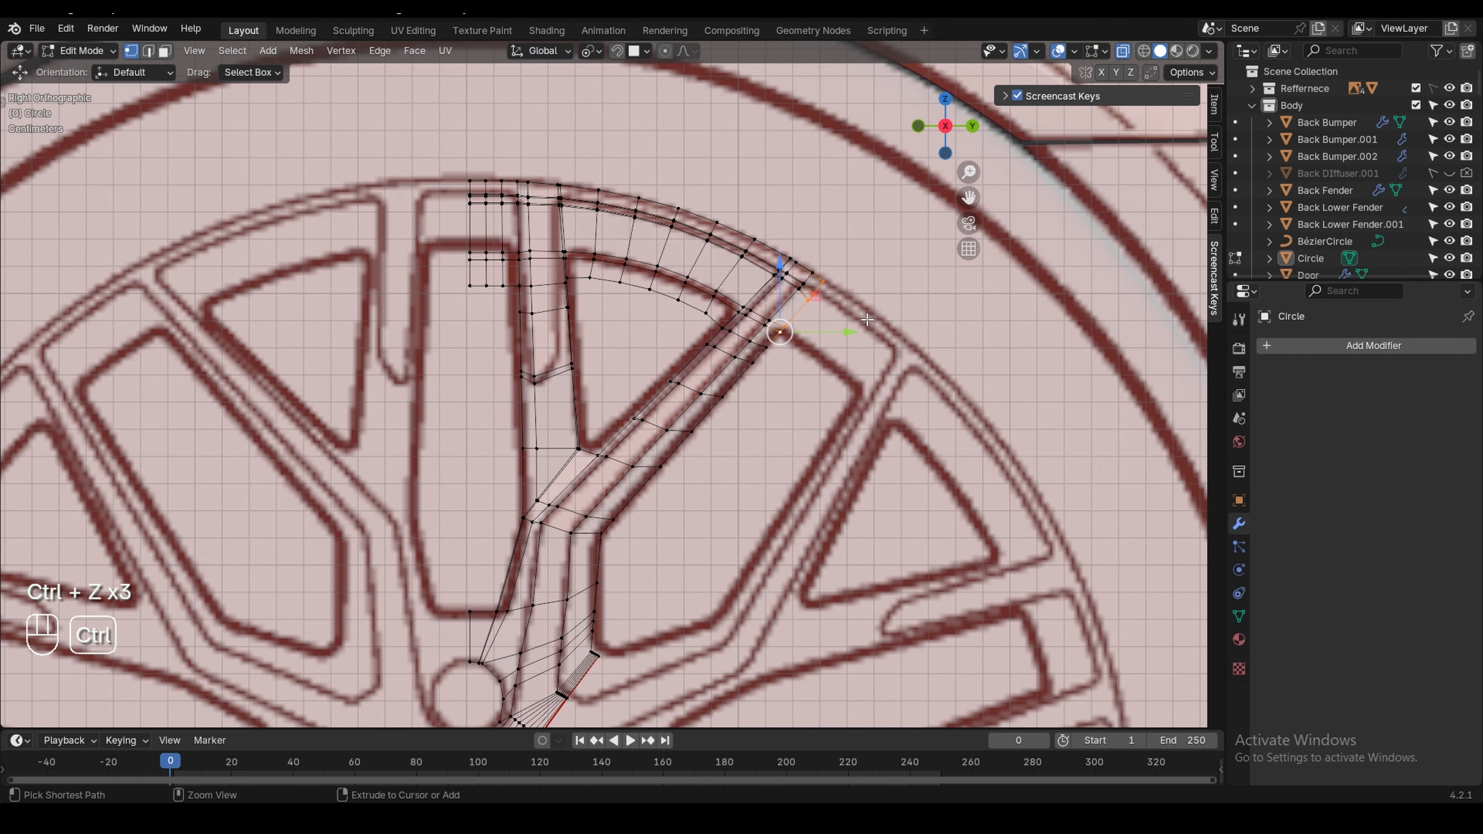
Leave Edit Mode and duplicate the Circle wheel segment in place
scroll(754, 366, down, 5)
key(Tab)
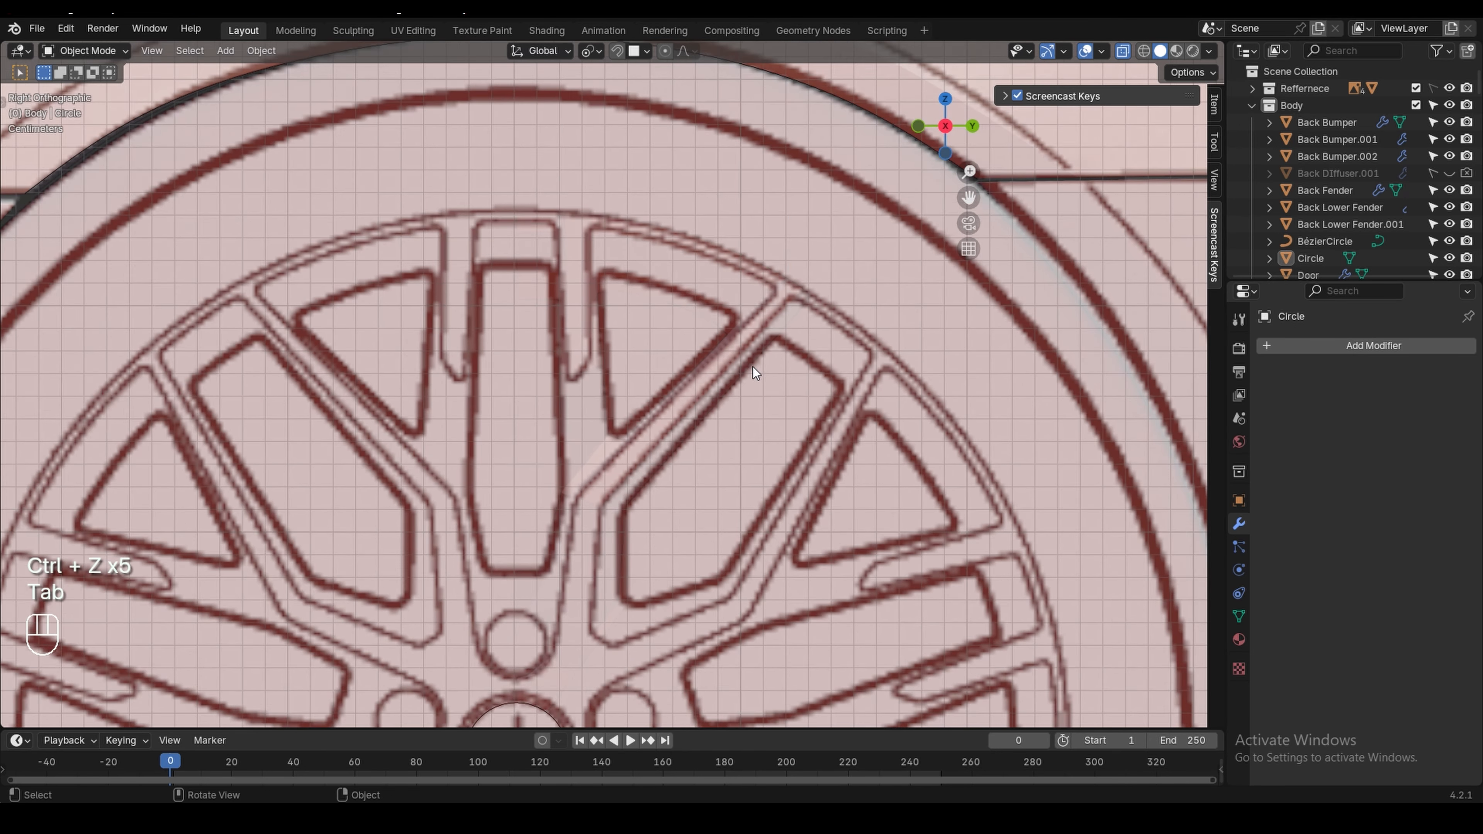
key(alt+z)
key(alt+z)
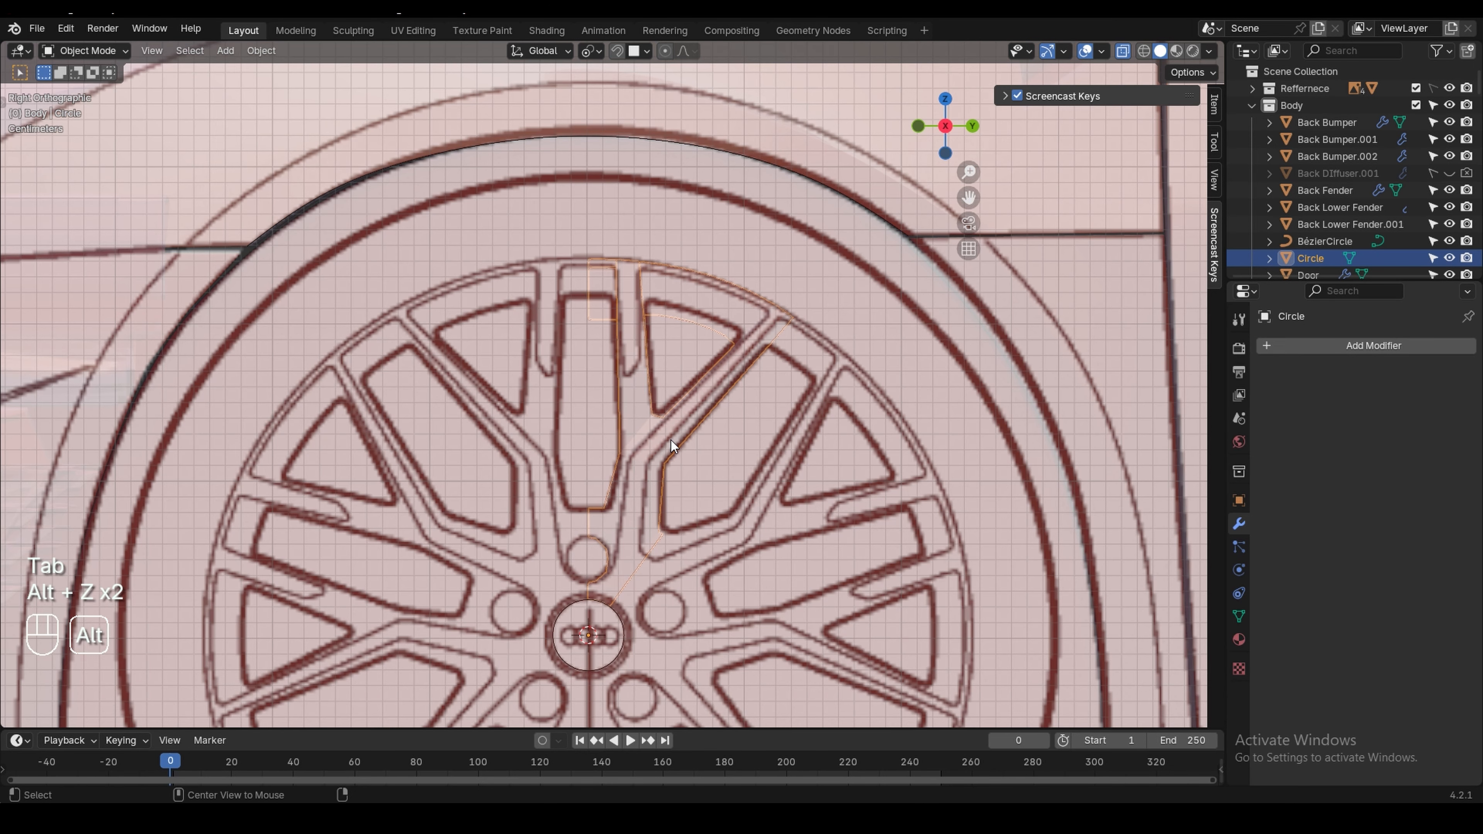
key(shift+d)
right_click(601, 58)
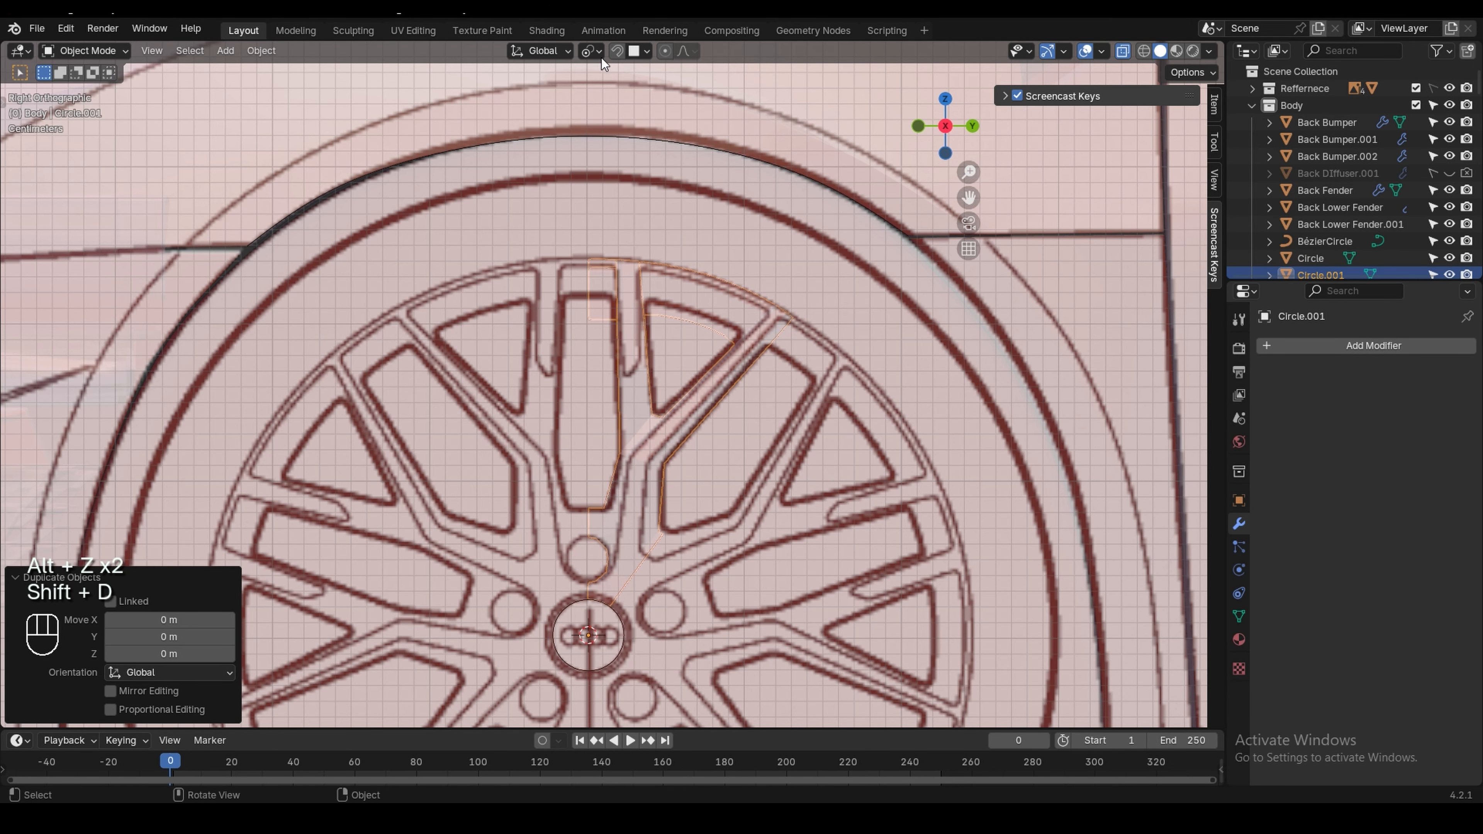
Set the transform pivot point to the 3D cursor and rotate the duplicated wheel segment 53.5° about global X
click(591, 51)
click(626, 147)
click(592, 51)
click(620, 111)
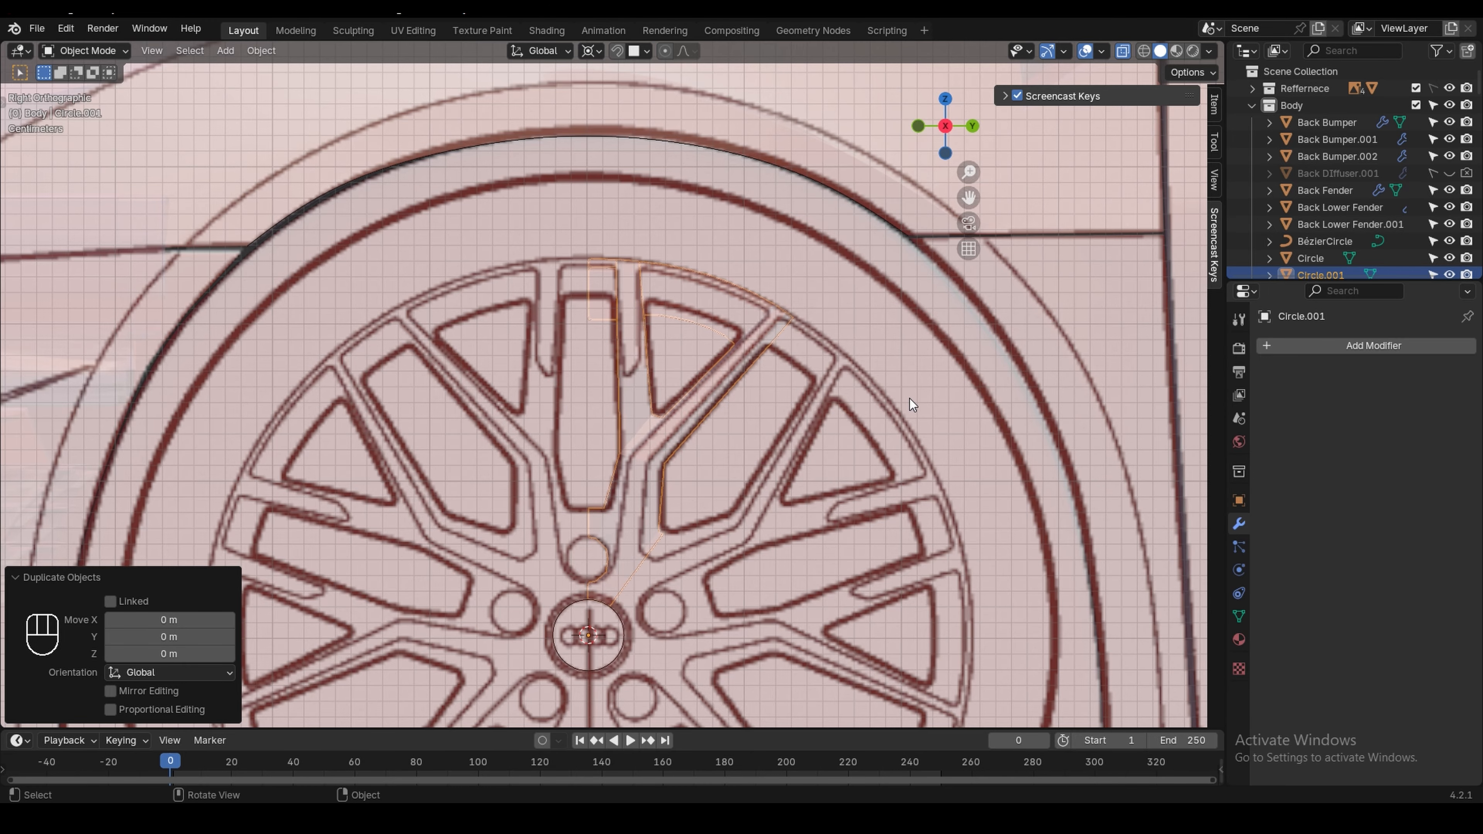
key(r)
key(x)
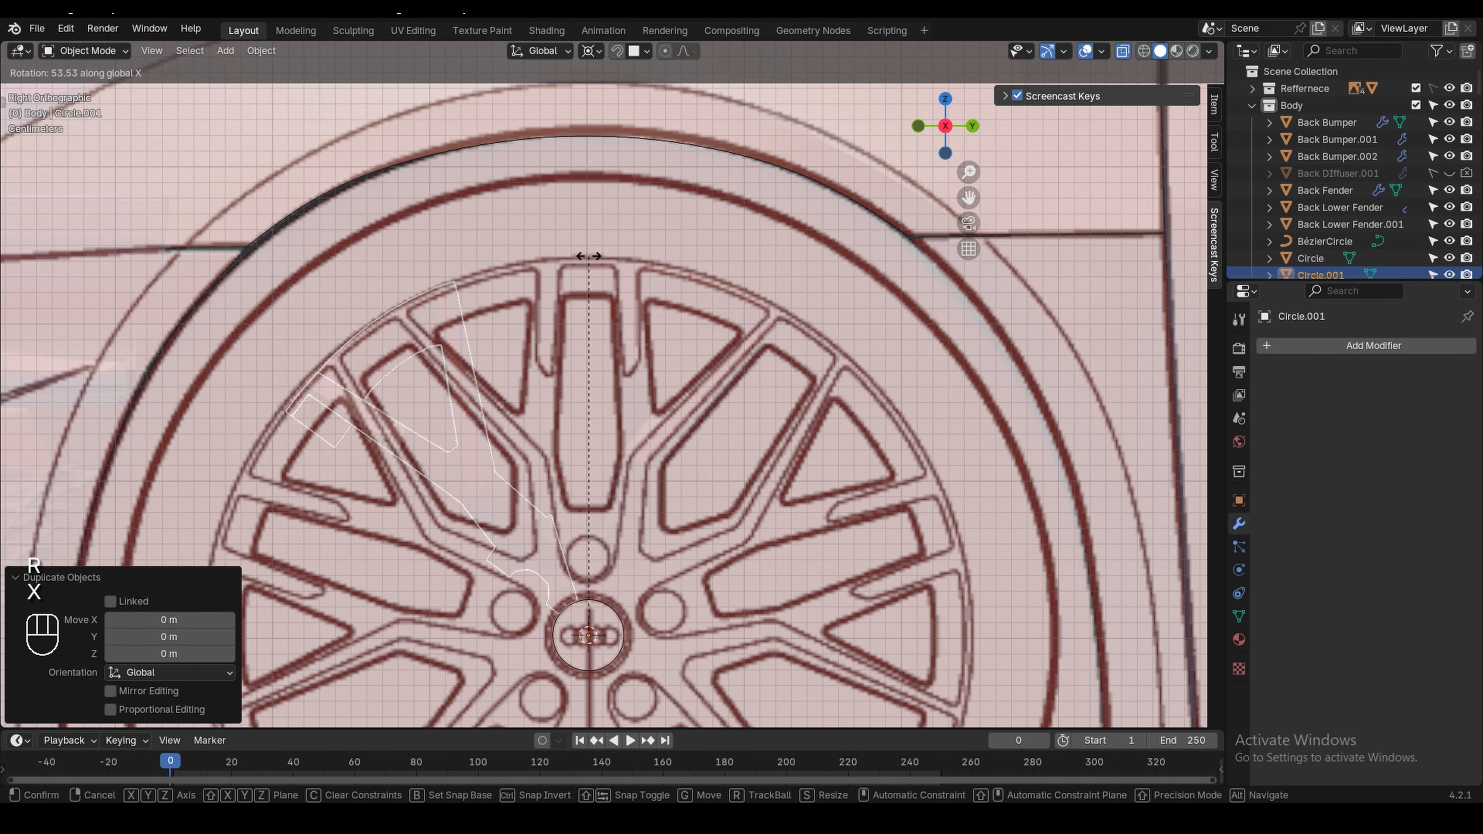
click(588, 256)
Turn X-ray off and mirror the duplicated wheel segment along global Y
key(alt+z)
right_click(571, 345)
mouse_move(598, 543)
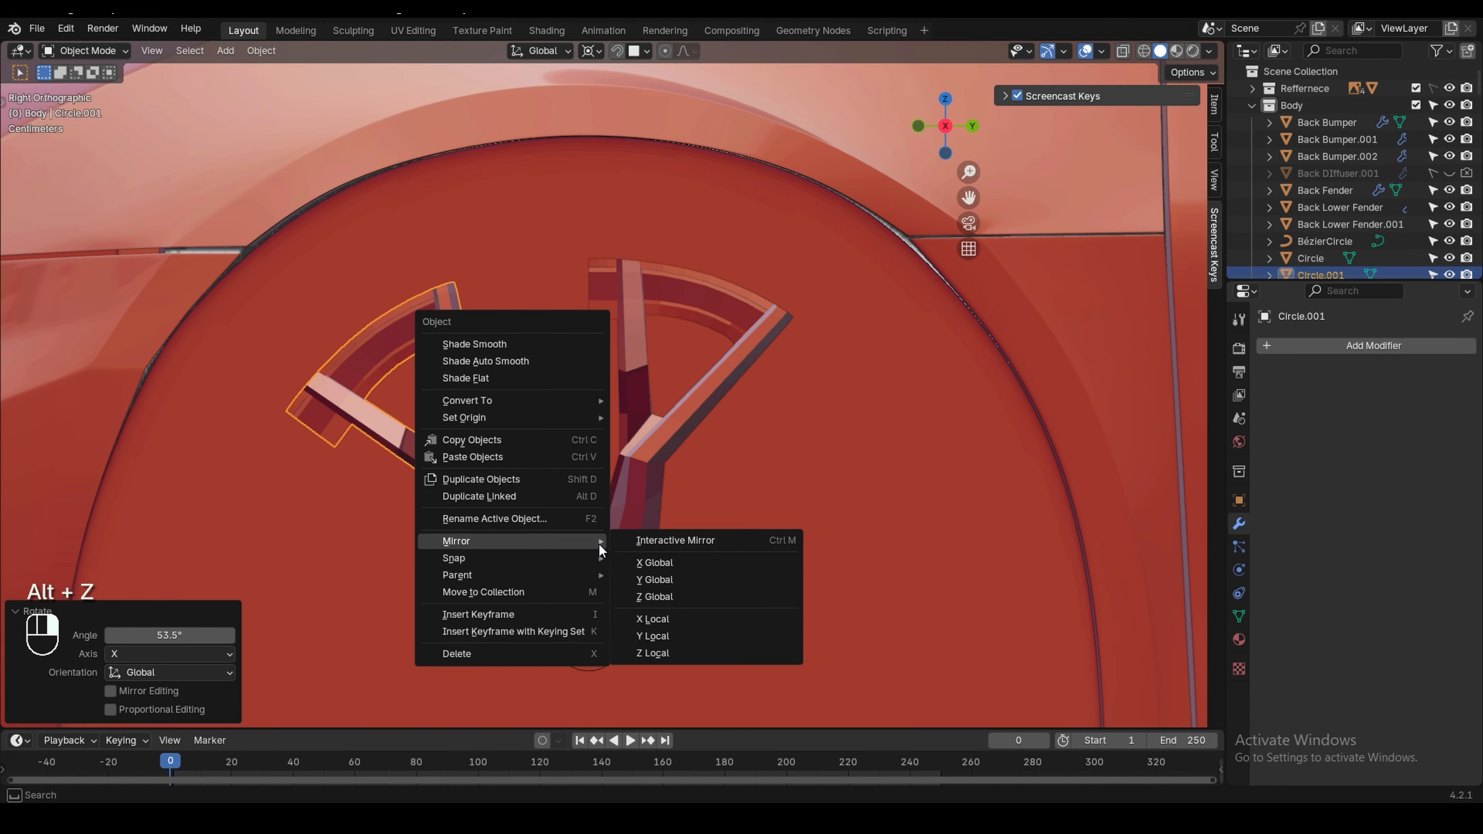
click(674, 577)
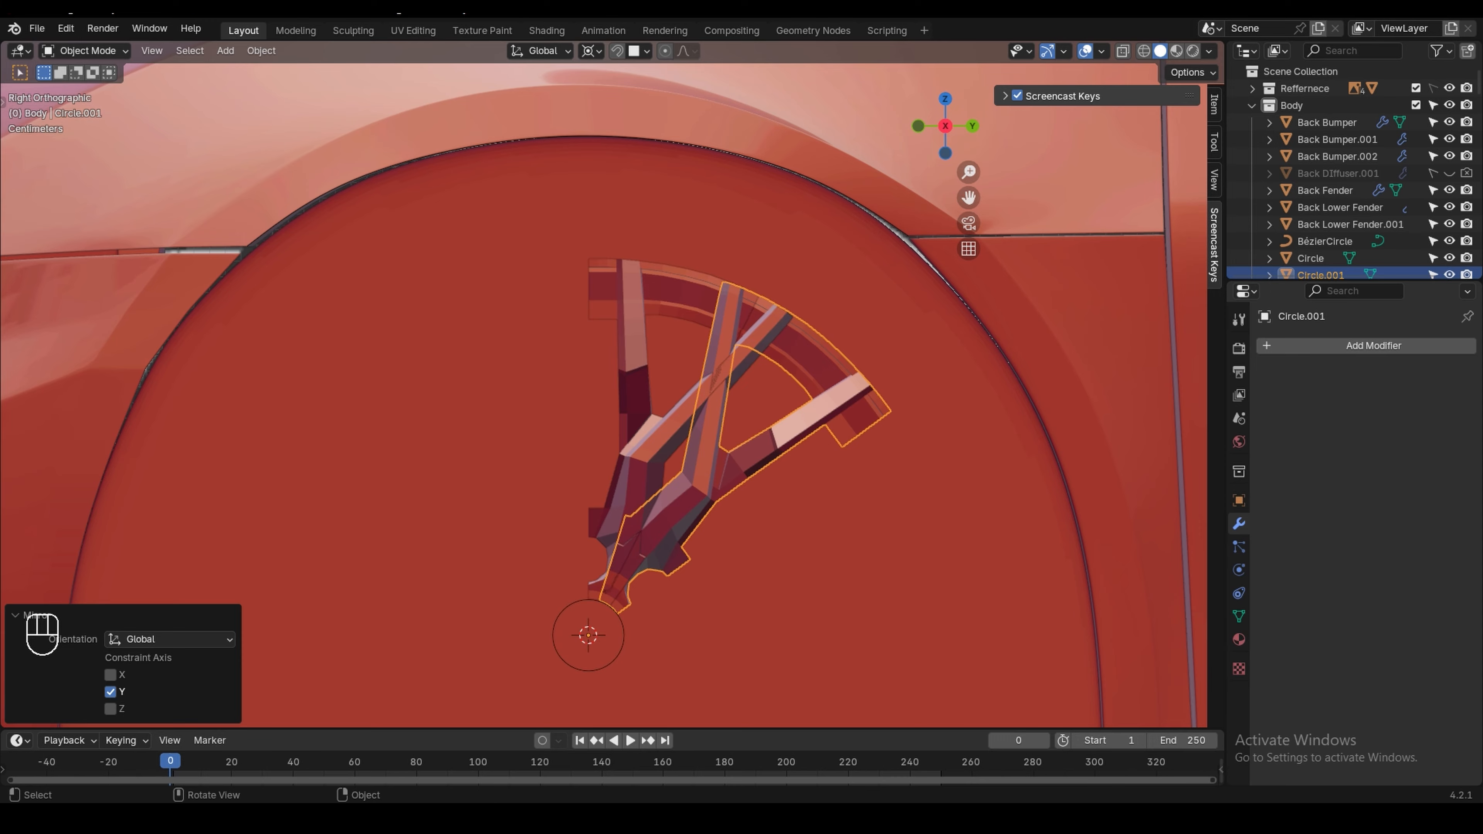
Rotate the mirrored segment 53.9° about global X so its cut edge meets the original segment at the wheel's vertical centre line
key(r)
key(x)
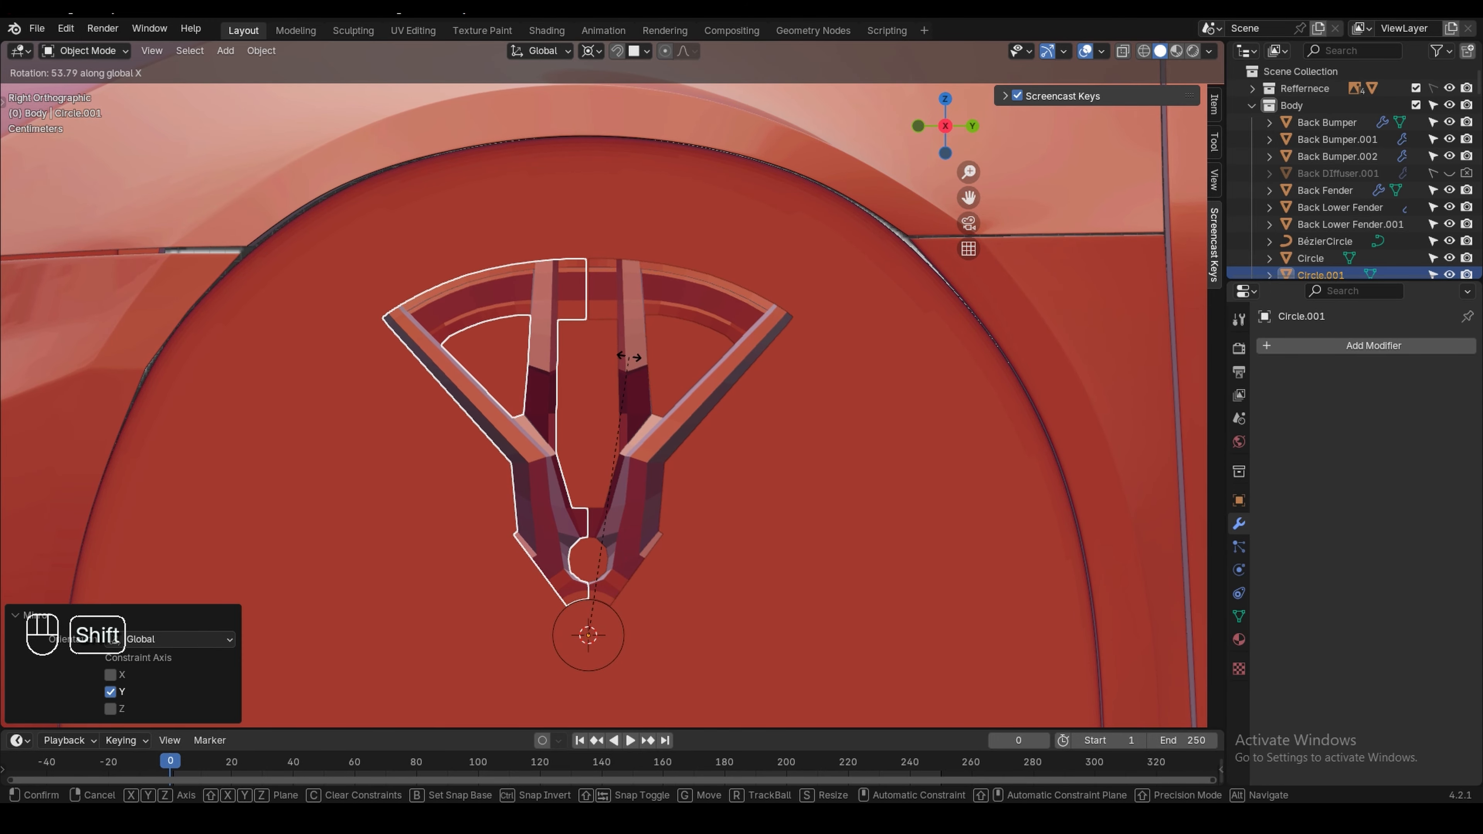
click(607, 356)
scroll(584, 339, up, 5)
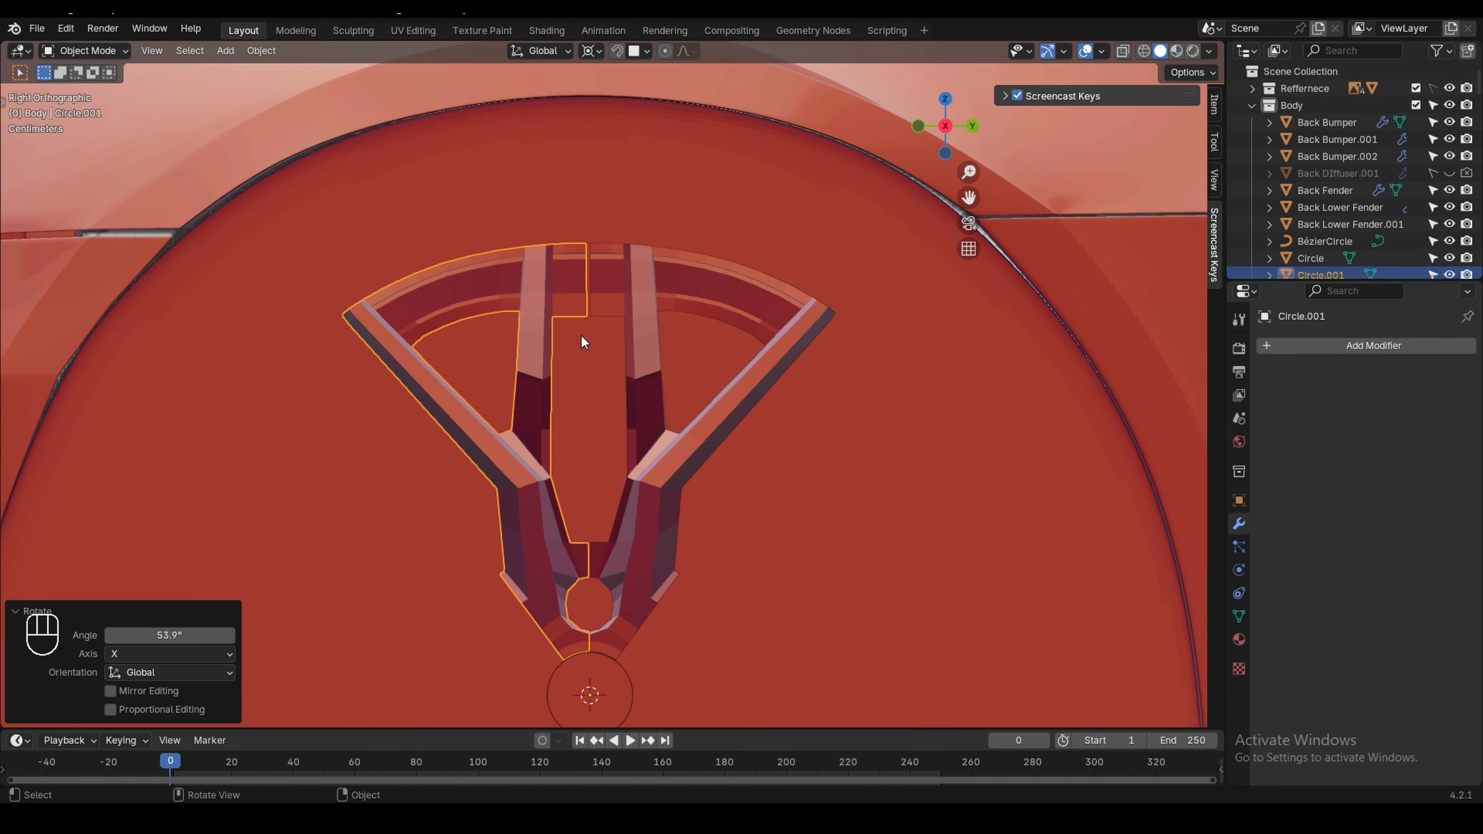
Join the mirrored segment with the original Circle segment and enter Edit Mode on the combined mesh
shift+middle_drag(677, 524, 567, 429)
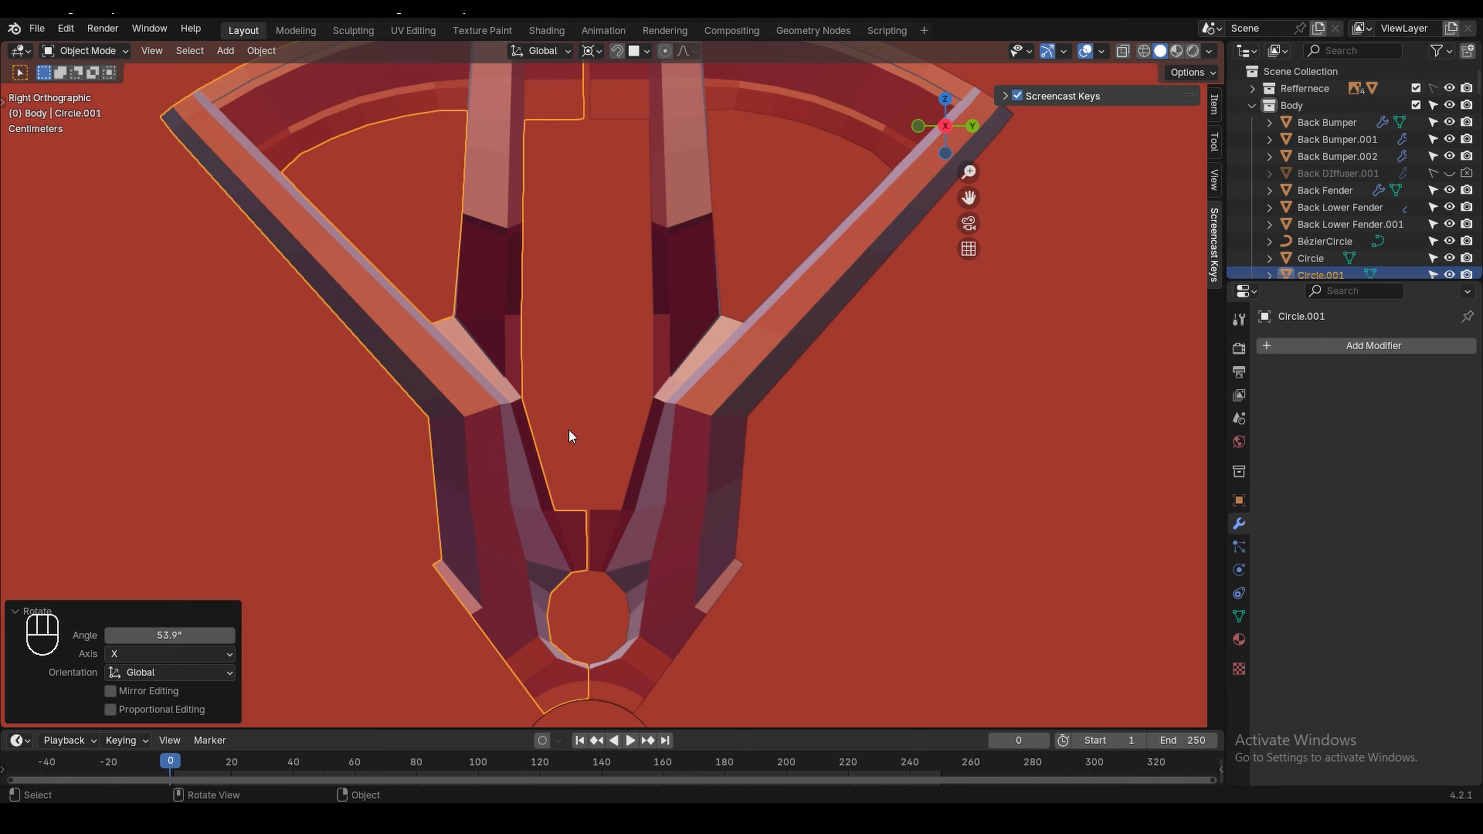
shift+click(694, 548)
key(ctrl+j)
key(Tab)
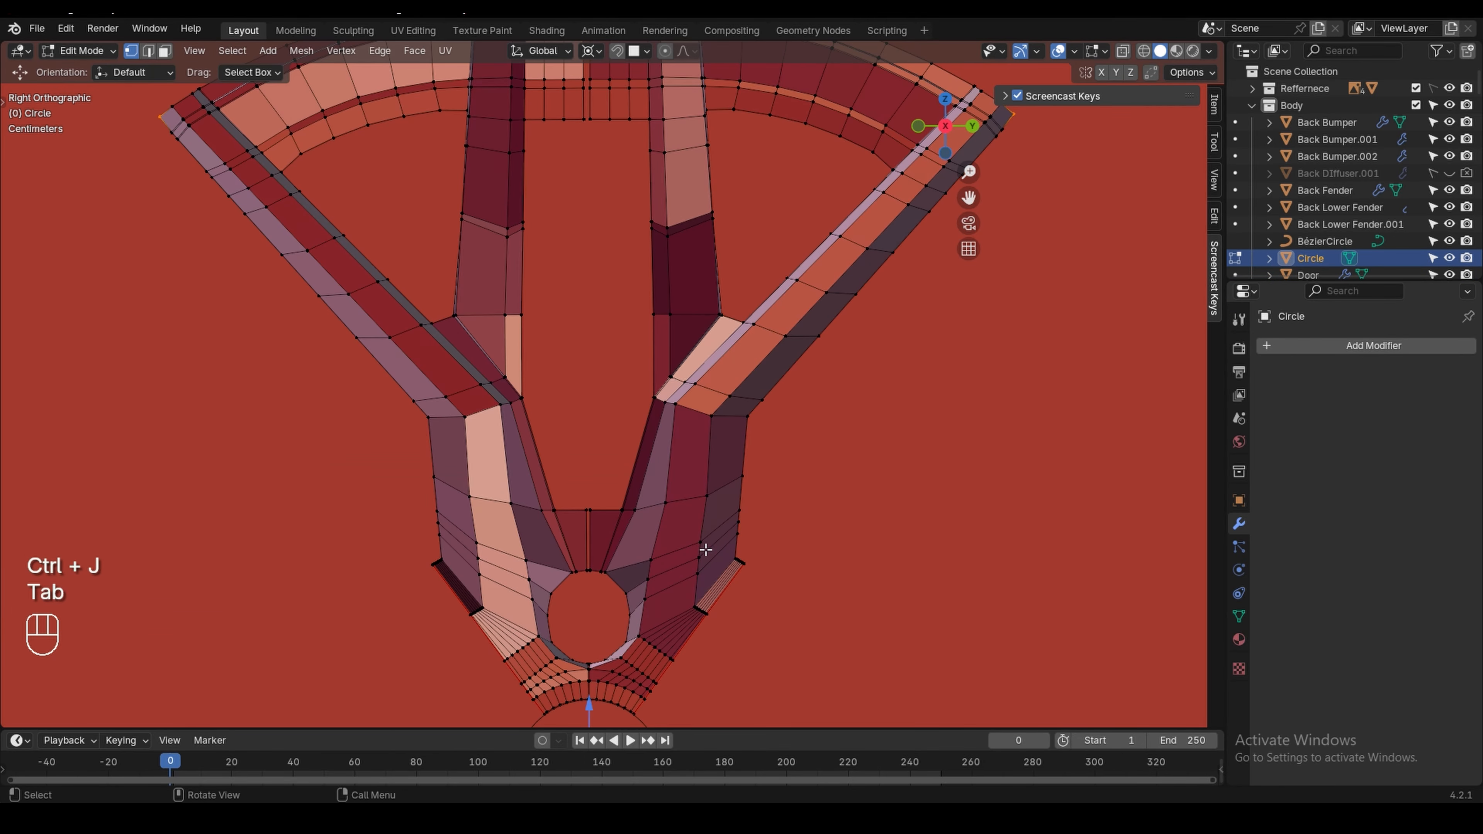
Select the linked left half, turn on Auto Merge, and rotate the half -0.393° about global X toward the centre seam
click(471, 497)
key(l)
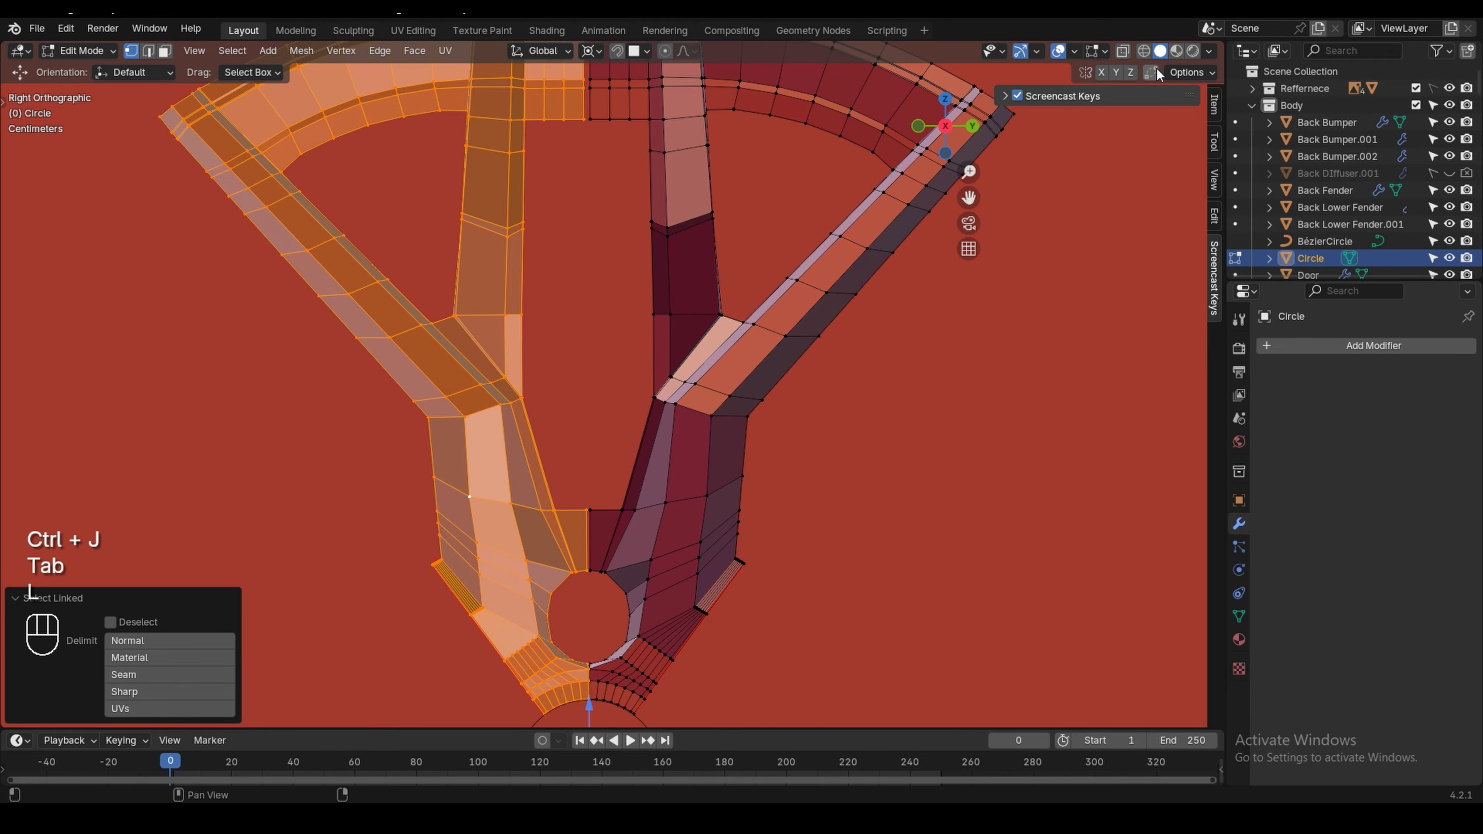
scroll(695, 564, up, 3)
shift+middle_drag(610, 529, 672, 351)
scroll(607, 537, up, 3)
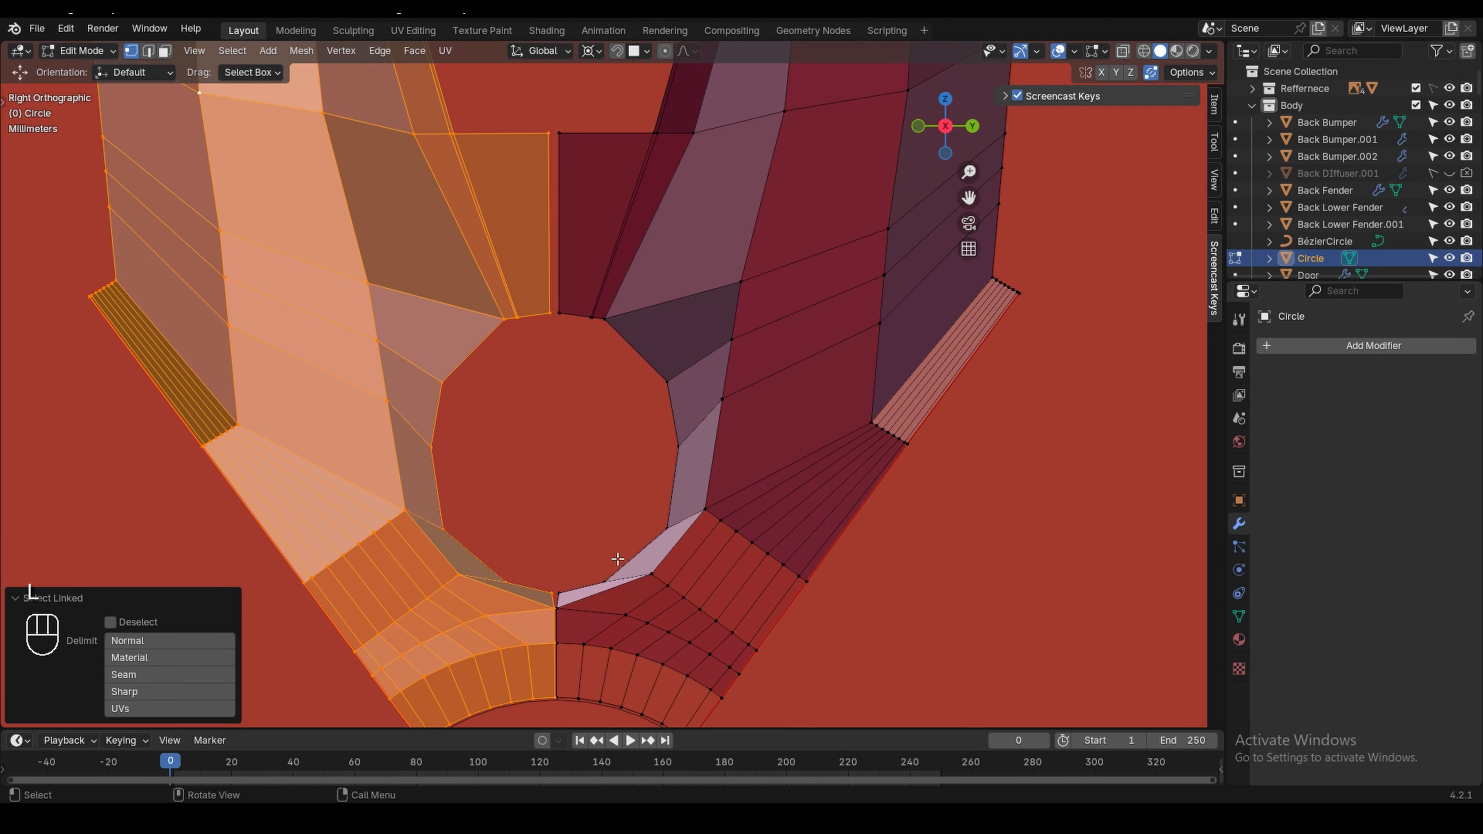
shift+middle_drag(585, 607, 591, 378)
scroll(618, 450, up, 3)
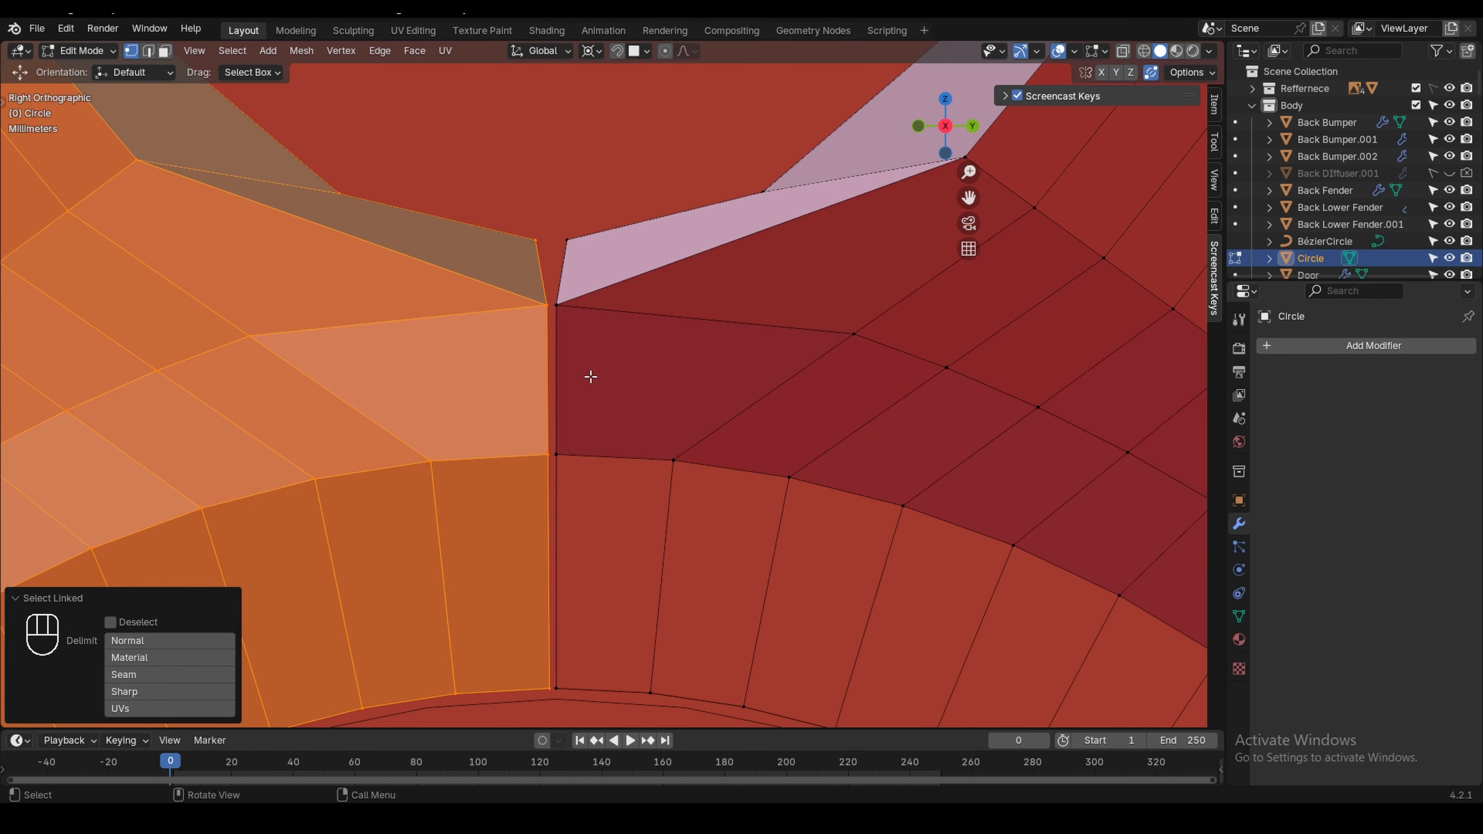
key(r)
key(x)
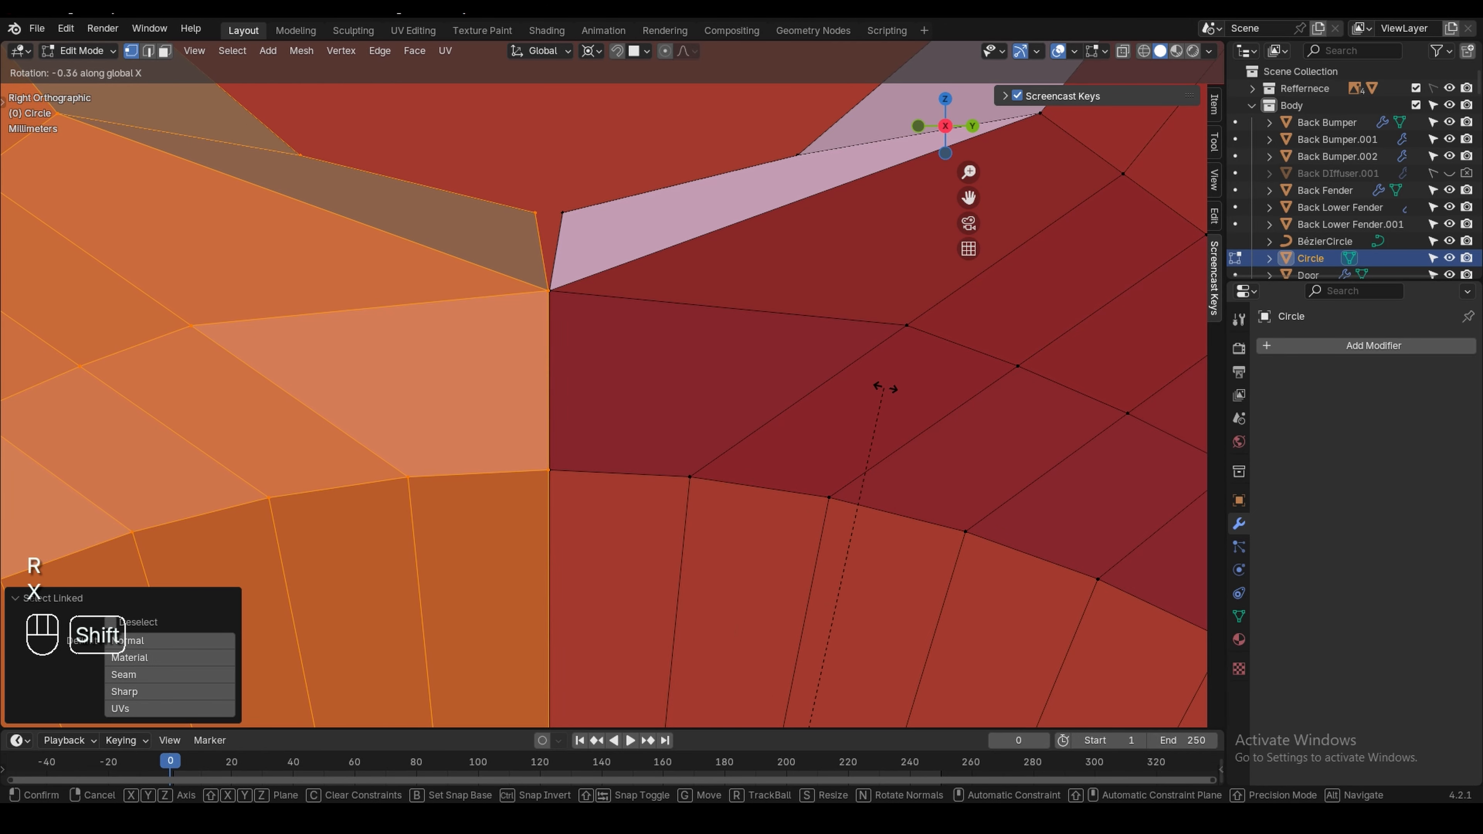
click(908, 389)
Fine-tune the left half with a further -0.0108° rotation about global X so the seam vertices coincide
shift+middle_drag(586, 601, 609, 354)
scroll(599, 316, up, 5)
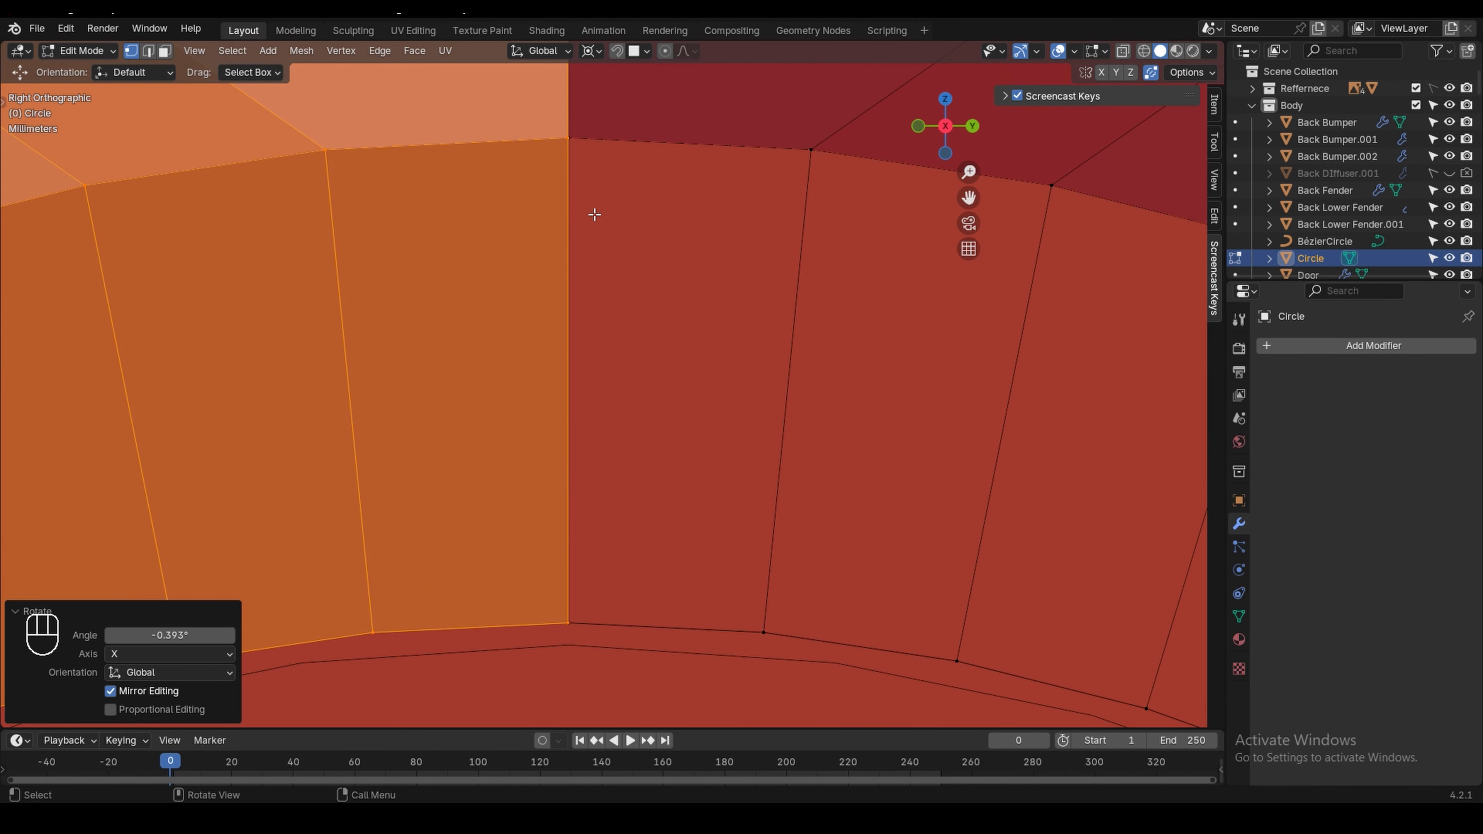
shift+middle_drag(599, 173, 555, 327)
scroll(555, 327, up, 4)
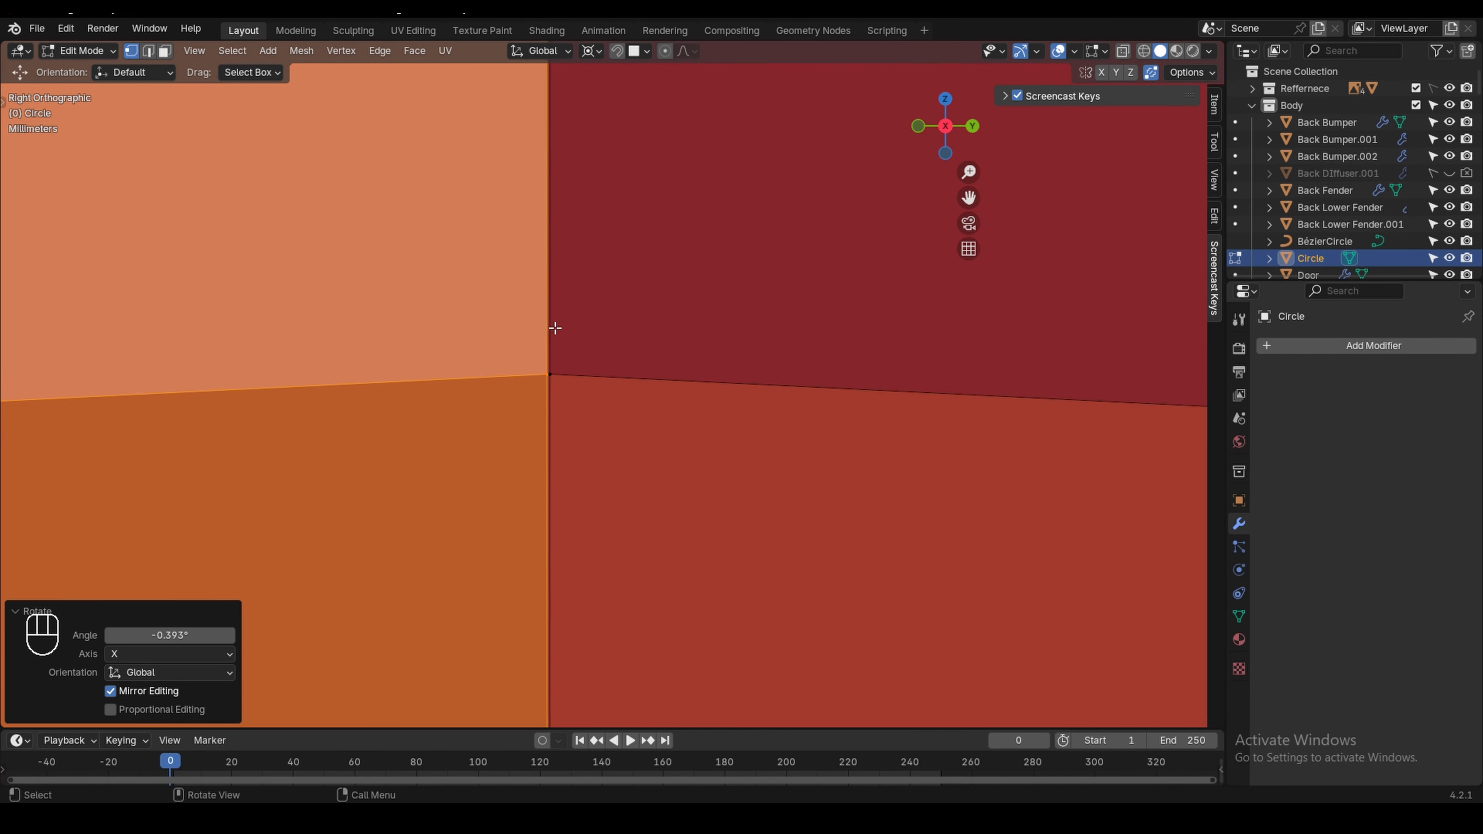
key(r)
key(x)
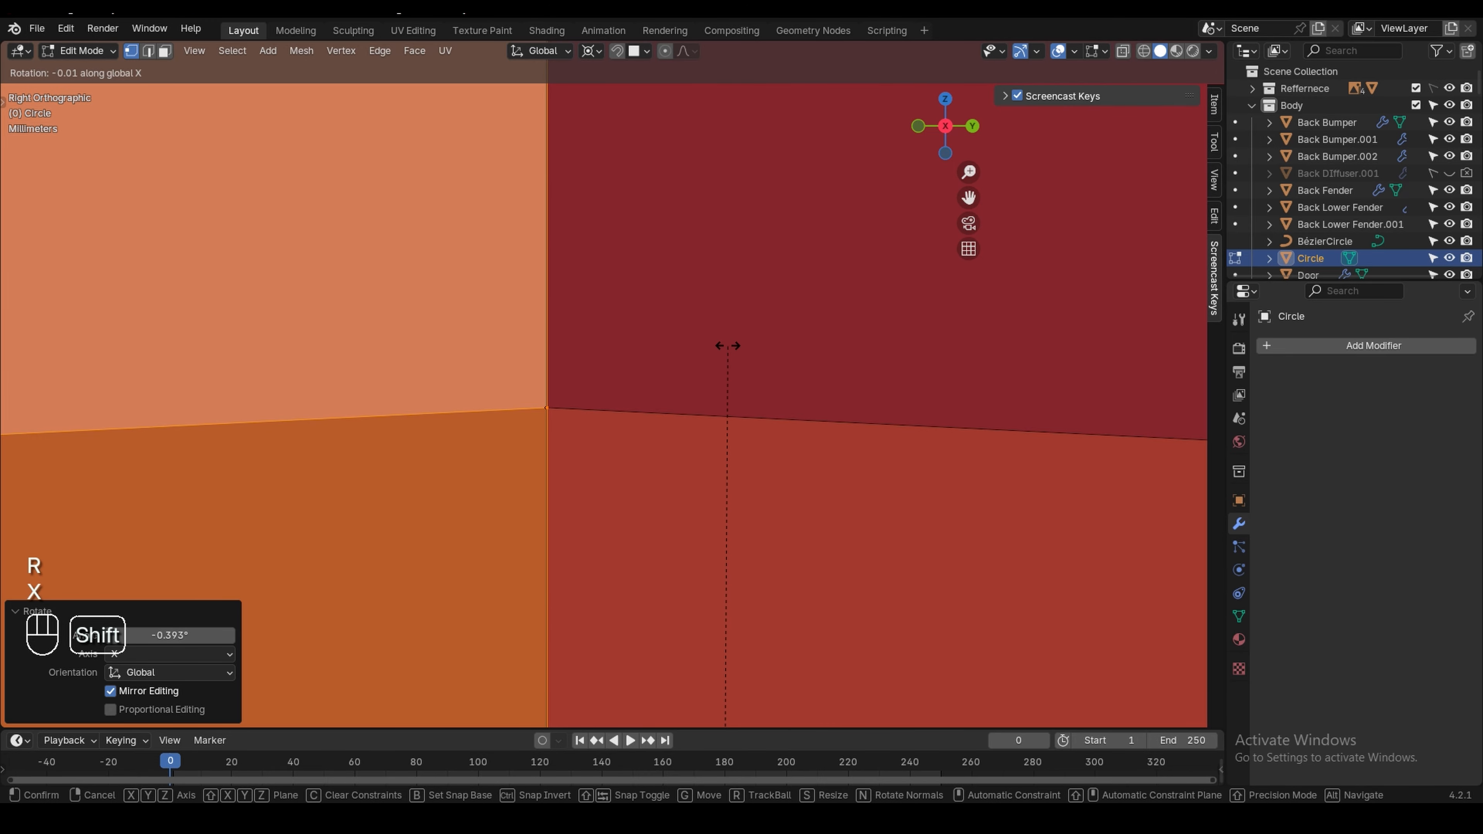
click(704, 351)
scroll(695, 356, down, 5)
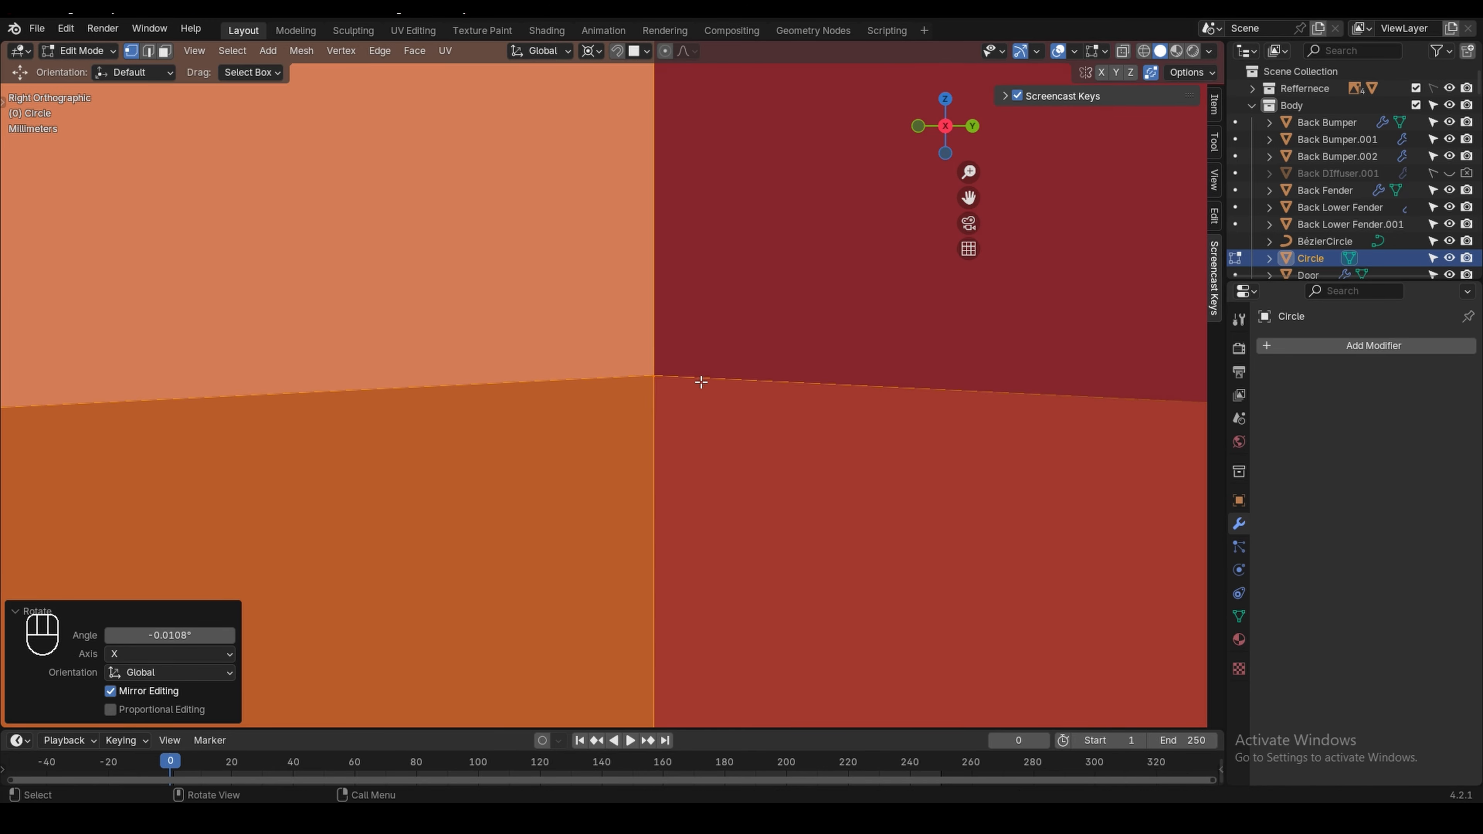
Grab the centre seam vertices below the round hole one by one to check that the halves are welded
scroll(708, 386, down, 6)
shift+click(660, 602)
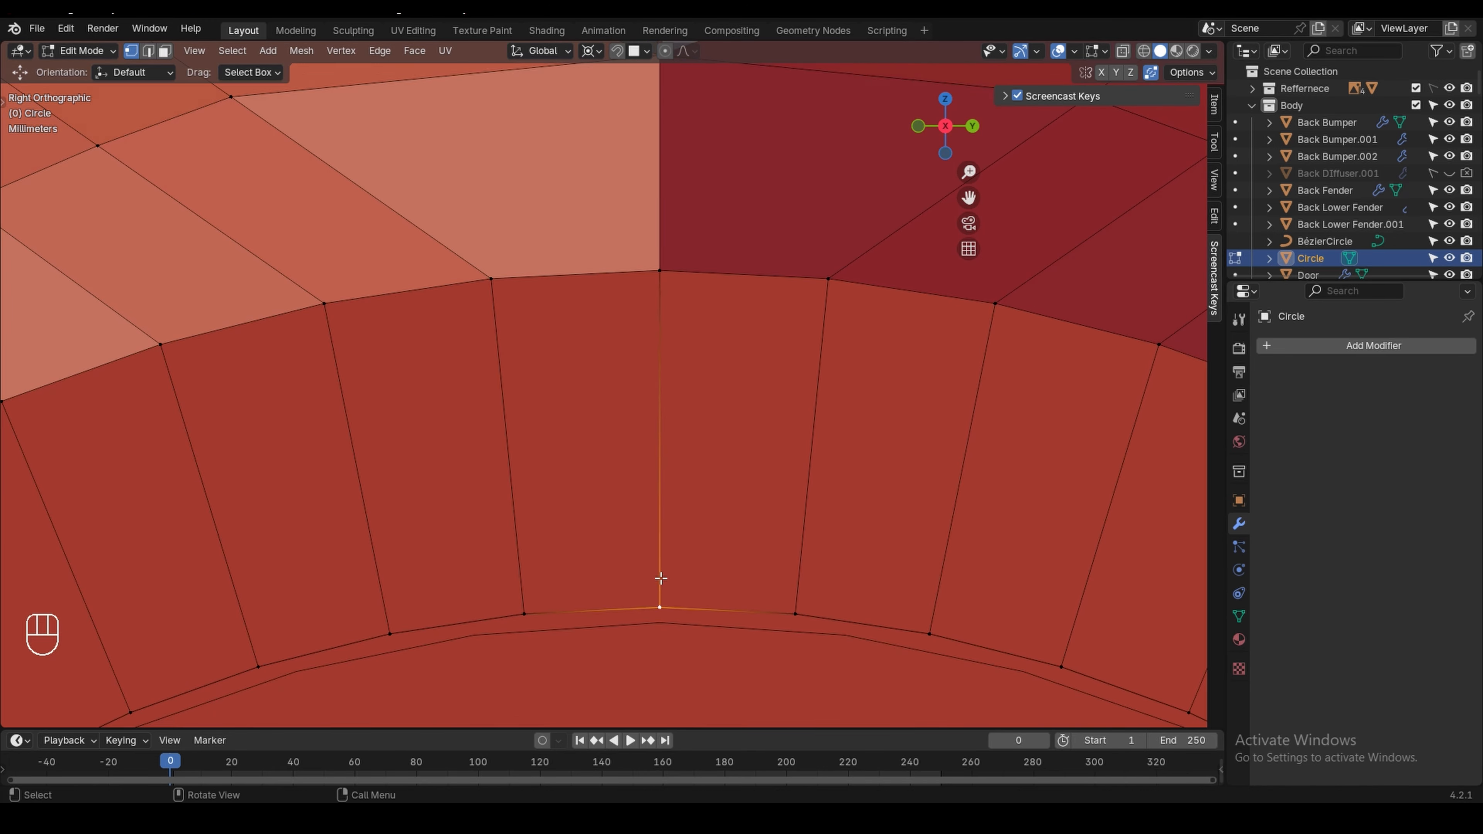
key(g)
shift+middle_drag(666, 300, 659, 480)
click(654, 468)
key(g)
right_click(663, 369)
shift+middle_drag(708, 316, 681, 514)
click(644, 455)
key(g)
click(644, 456)
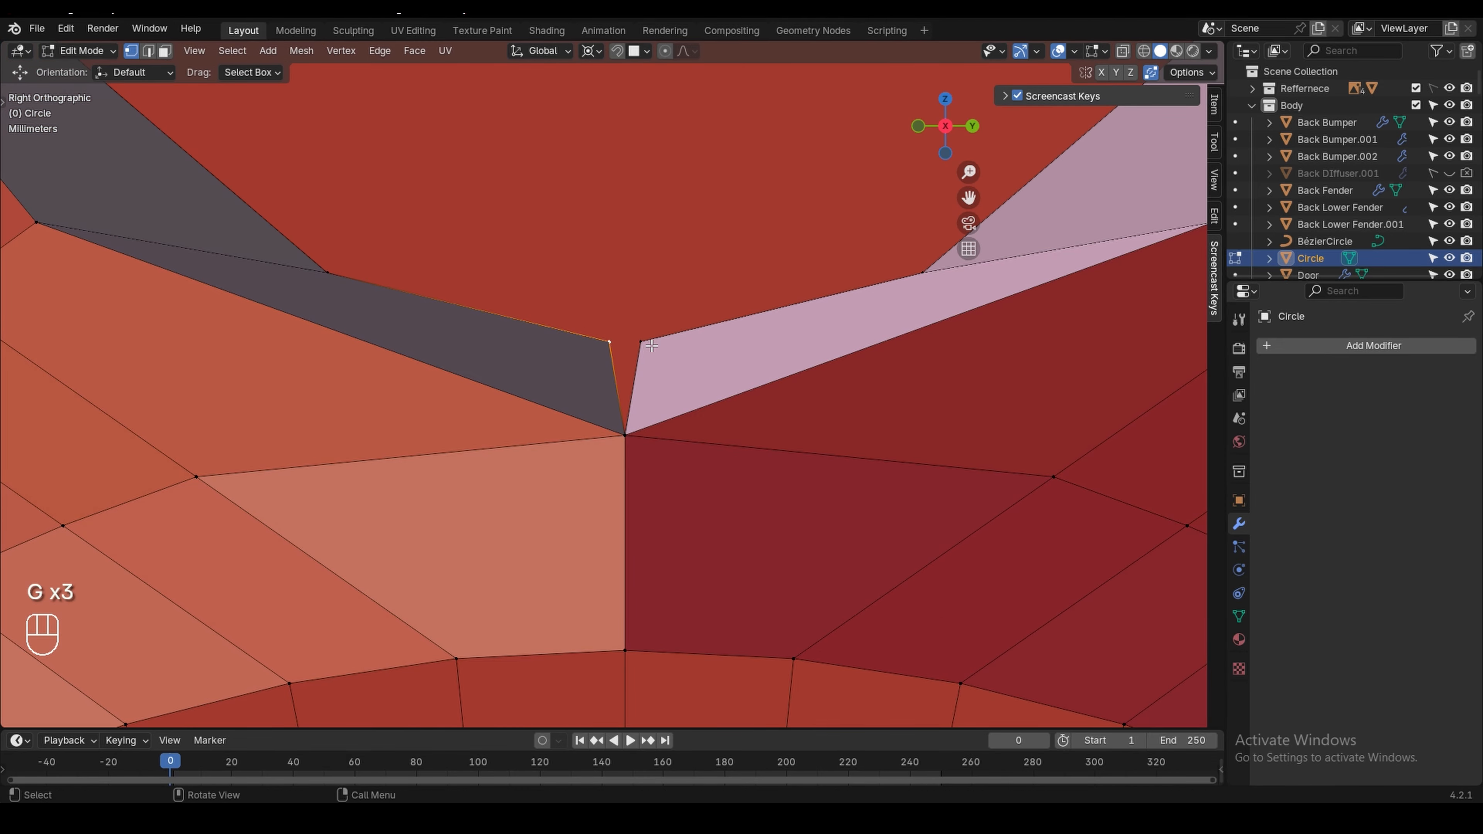
Merge at center the seam vertex pairs at the round hole's bottom and top edges and the web's upper edge
key(m)
click(628, 273)
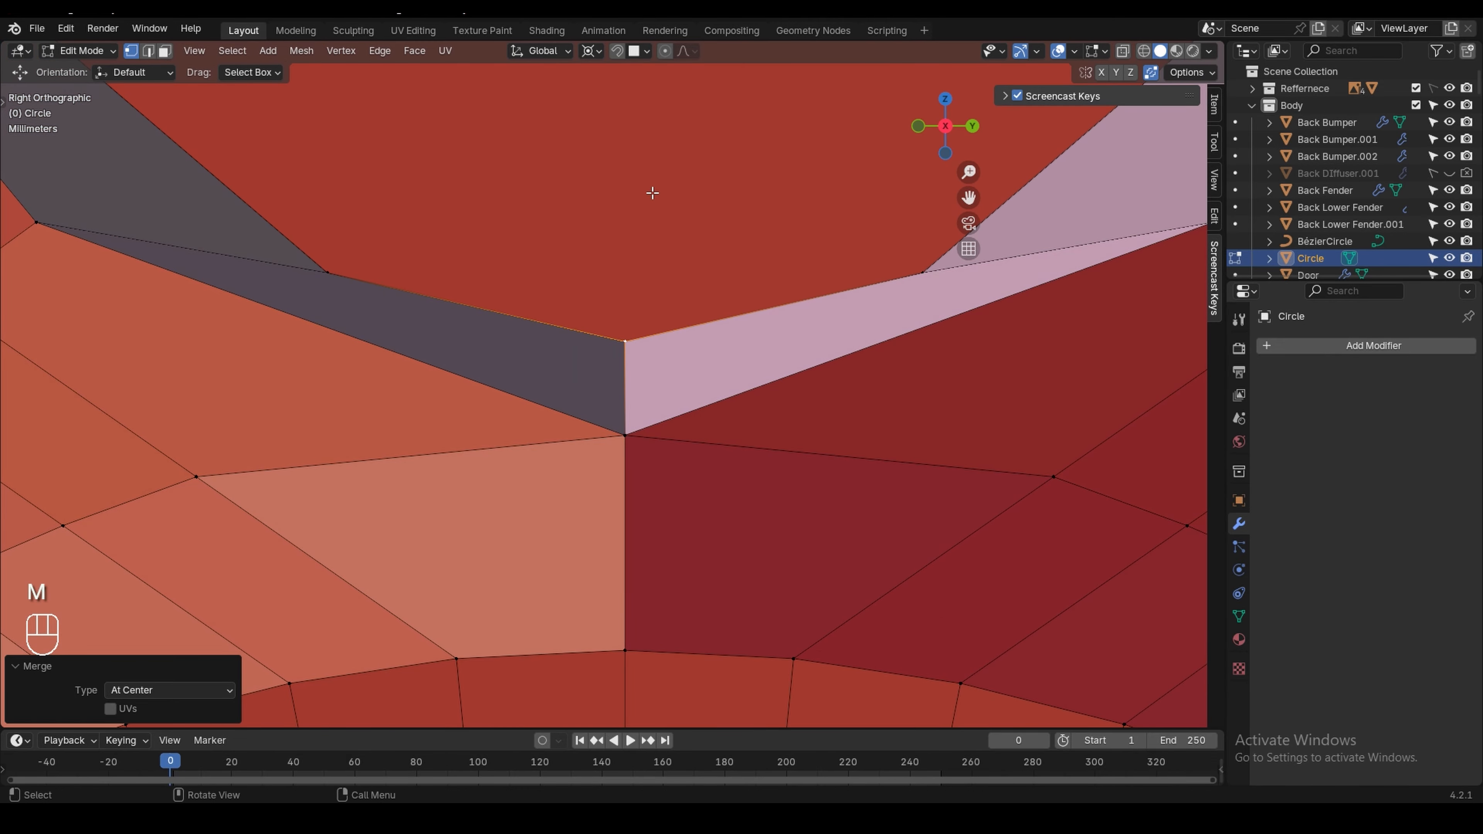
scroll(669, 348, down, 2)
shift+middle_drag(654, 292, 592, 335)
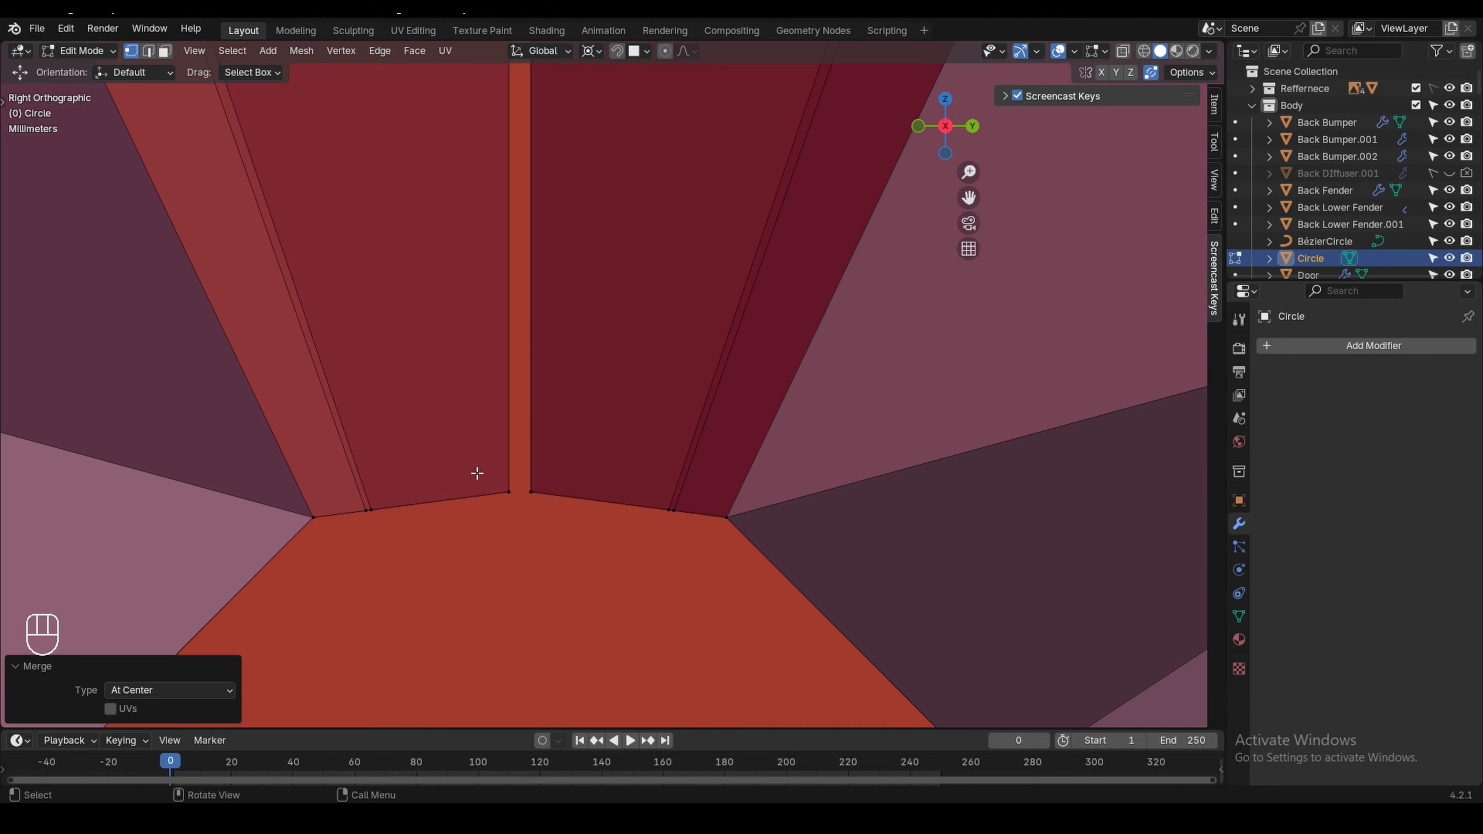
drag(477, 473, 558, 506)
key(m)
click(560, 480)
shift+middle_drag(579, 179, 516, 461)
key(m)
click(597, 423)
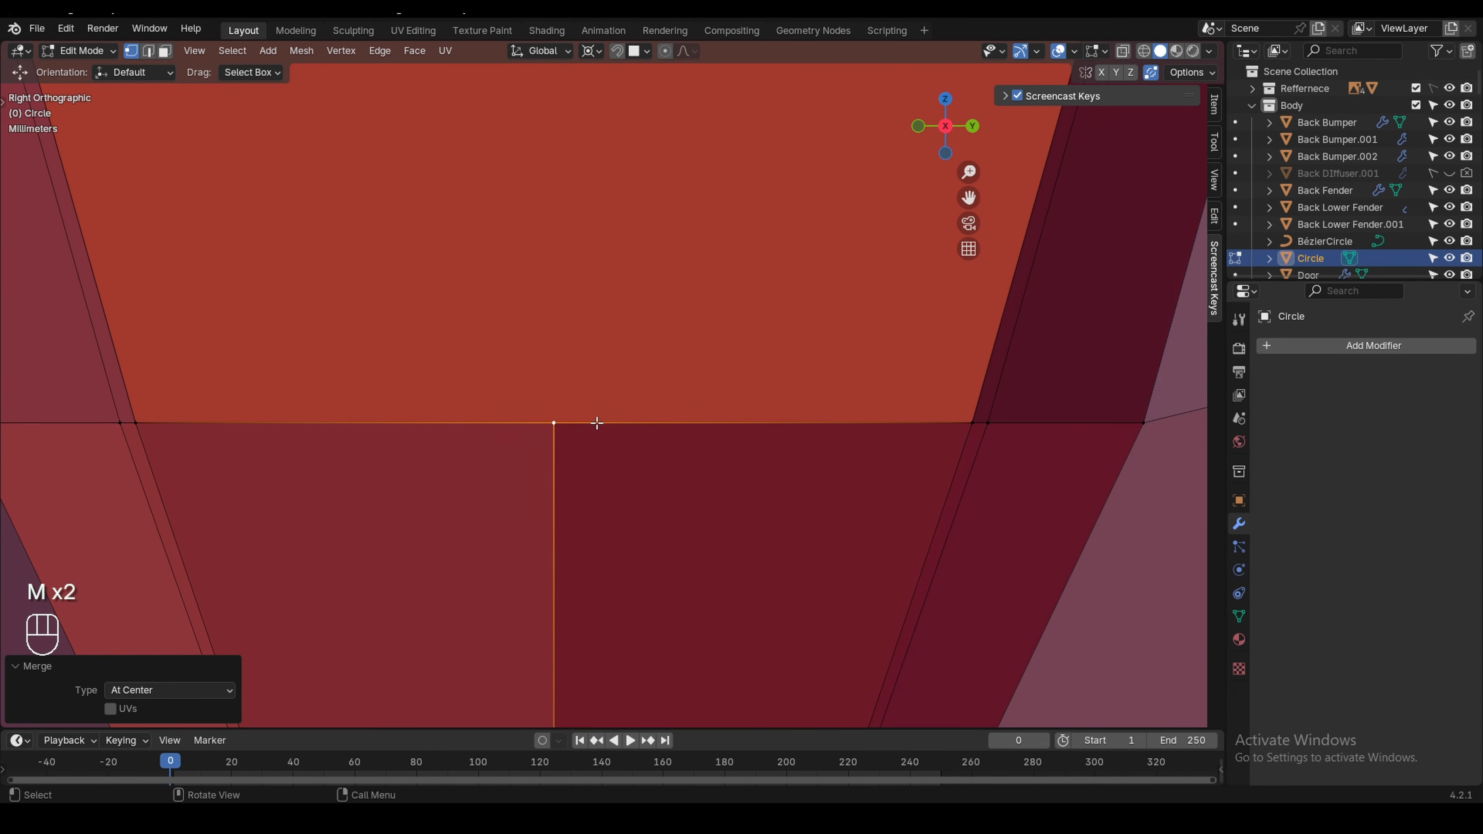
Merge at center the three seam vertex pairs along the rim's lower band, working upward from its inner edge
mouse_move(595, 423)
shift+middle_down()
mouse_move(589, 183)
mouse_move(562, 94)
mouse_move(546, 631)
mouse_move(580, 103)
mouse_move(612, 441)
mouse_move(595, 431)
shift+middle_up()
scroll(565, 469, down, 1)
scroll(566, 470, down, 1)
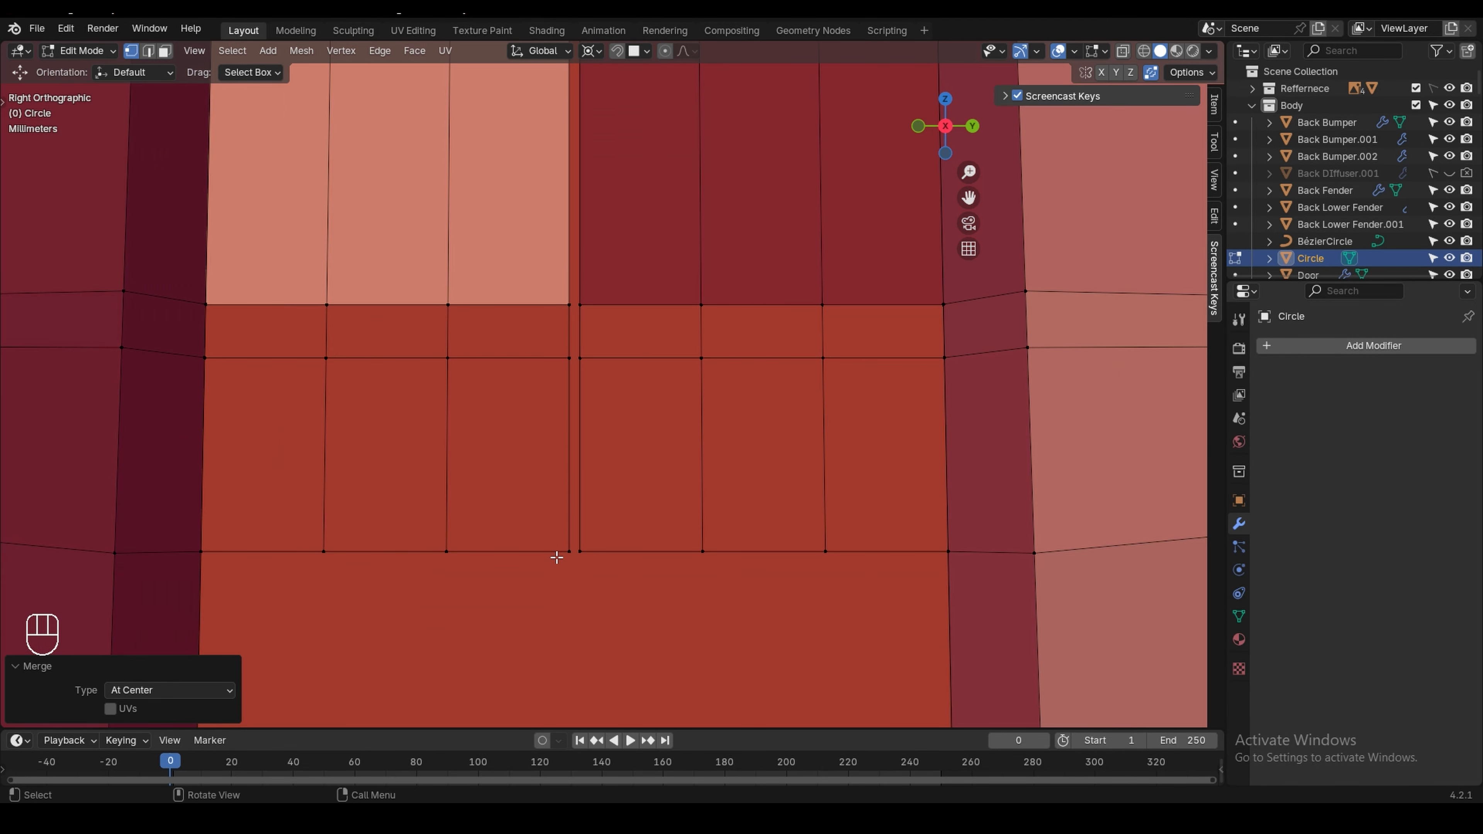
key(m)
click(591, 543)
mouse_move(589, 540)
shift+middle_down()
mouse_move(550, 441)
mouse_move(579, 514)
shift+middle_up()
key(m)
click(576, 437)
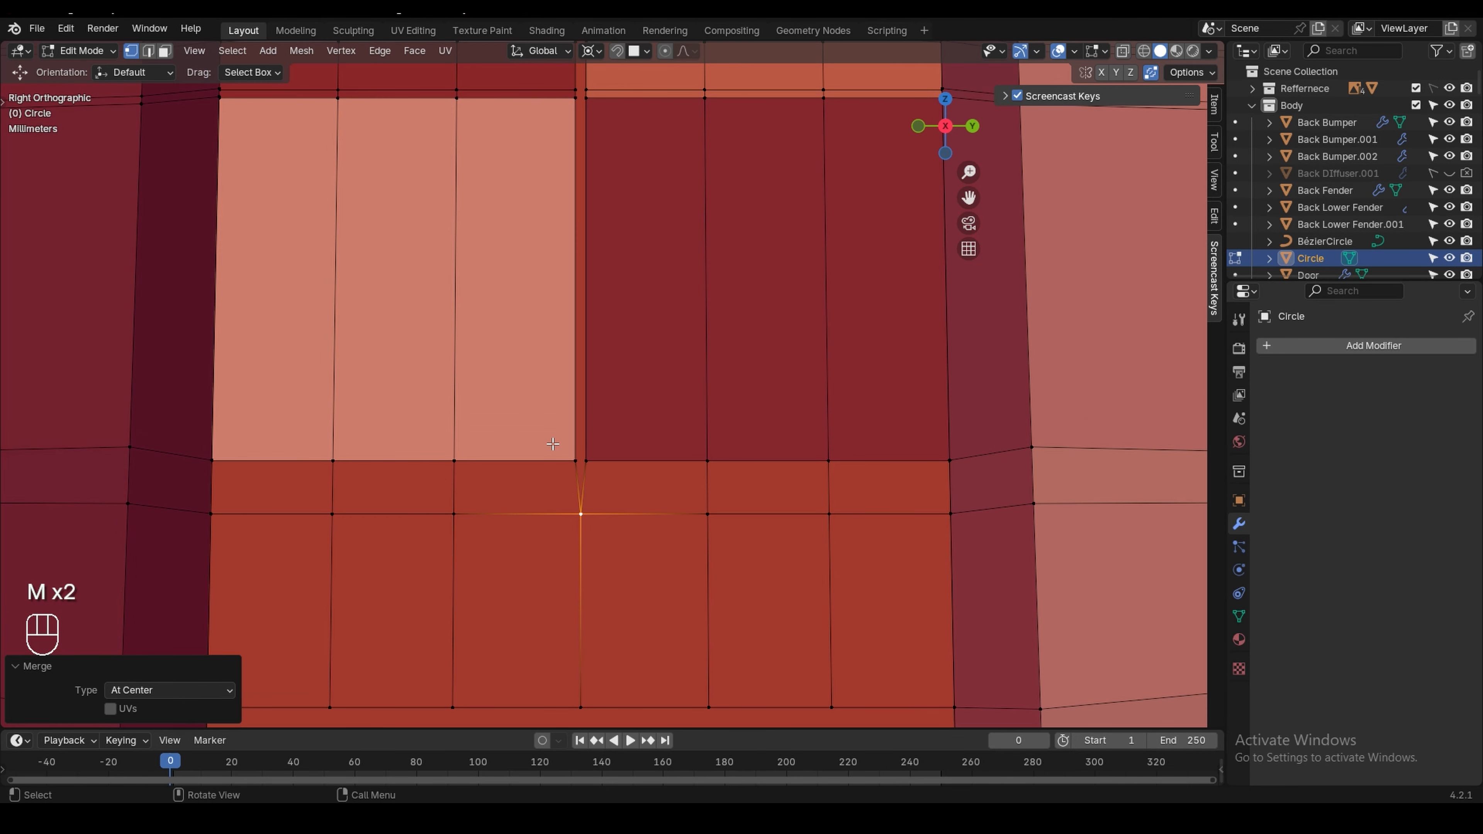
key(m)
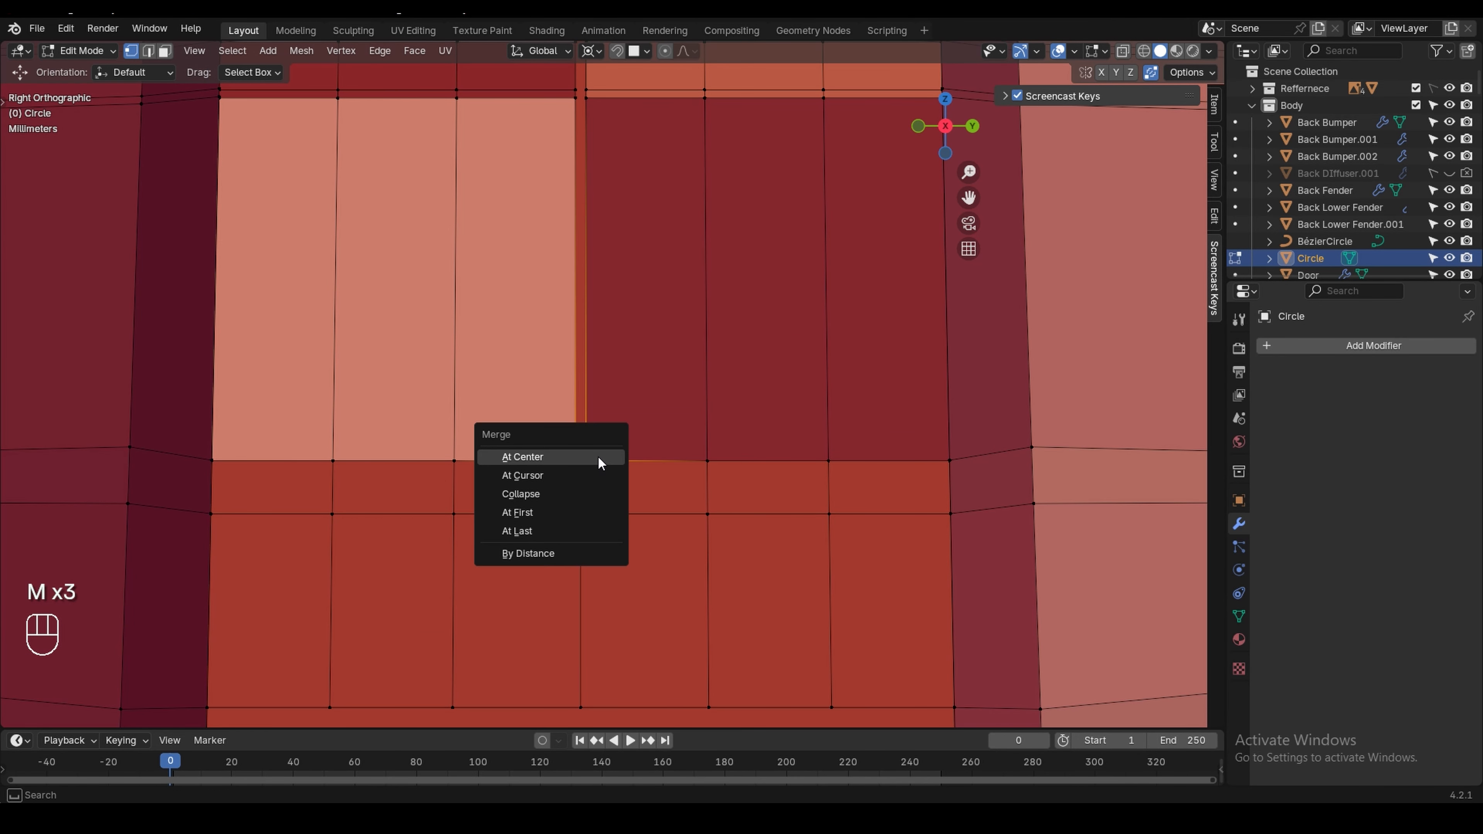
click(598, 459)
Merge at center the two closely spaced seam vertex pairs at the top of the rim panel, below the groove
shift+middle_drag(584, 143, 575, 441)
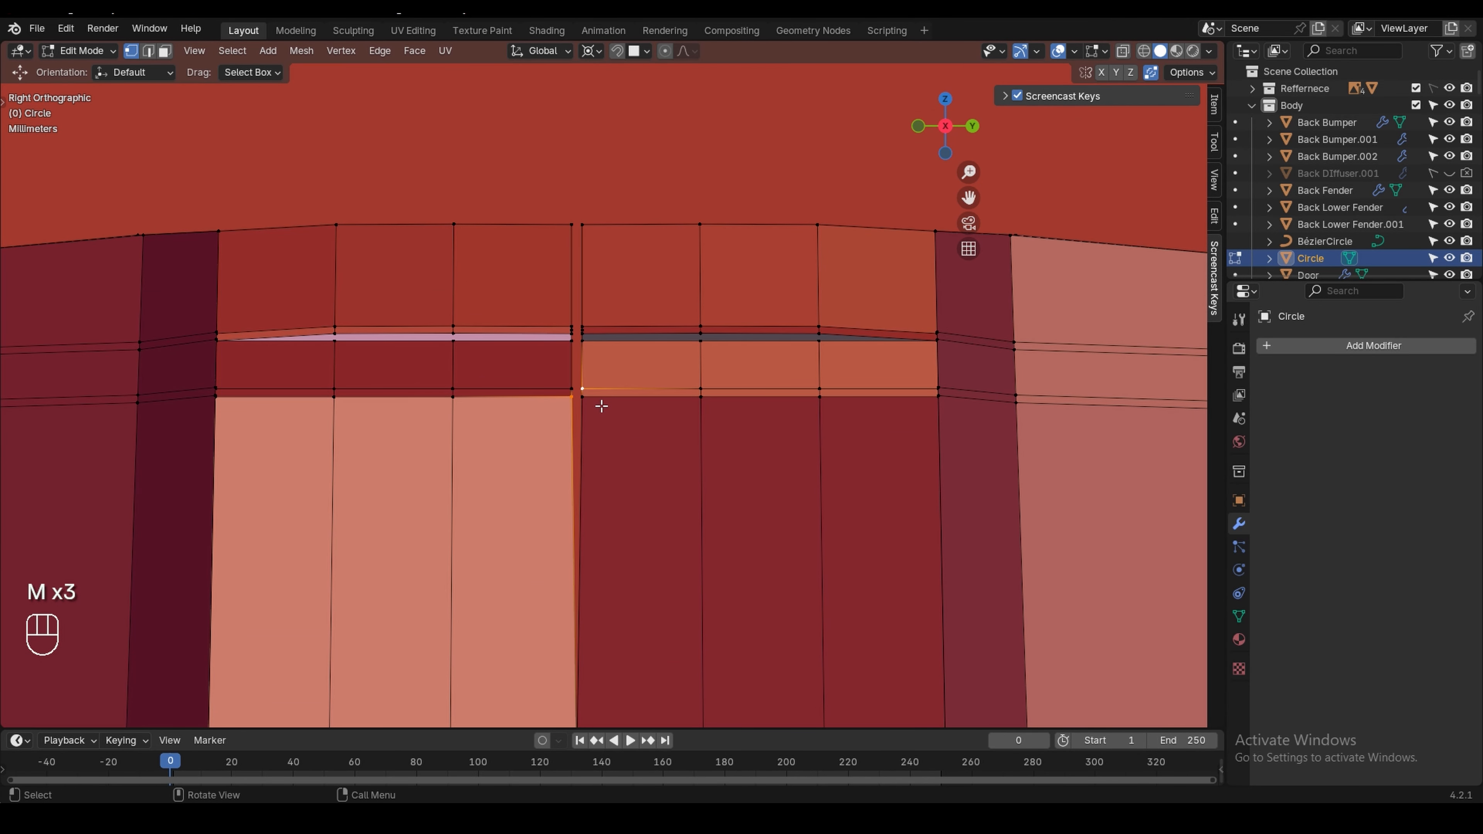
key(ctrl+z)
key(m)
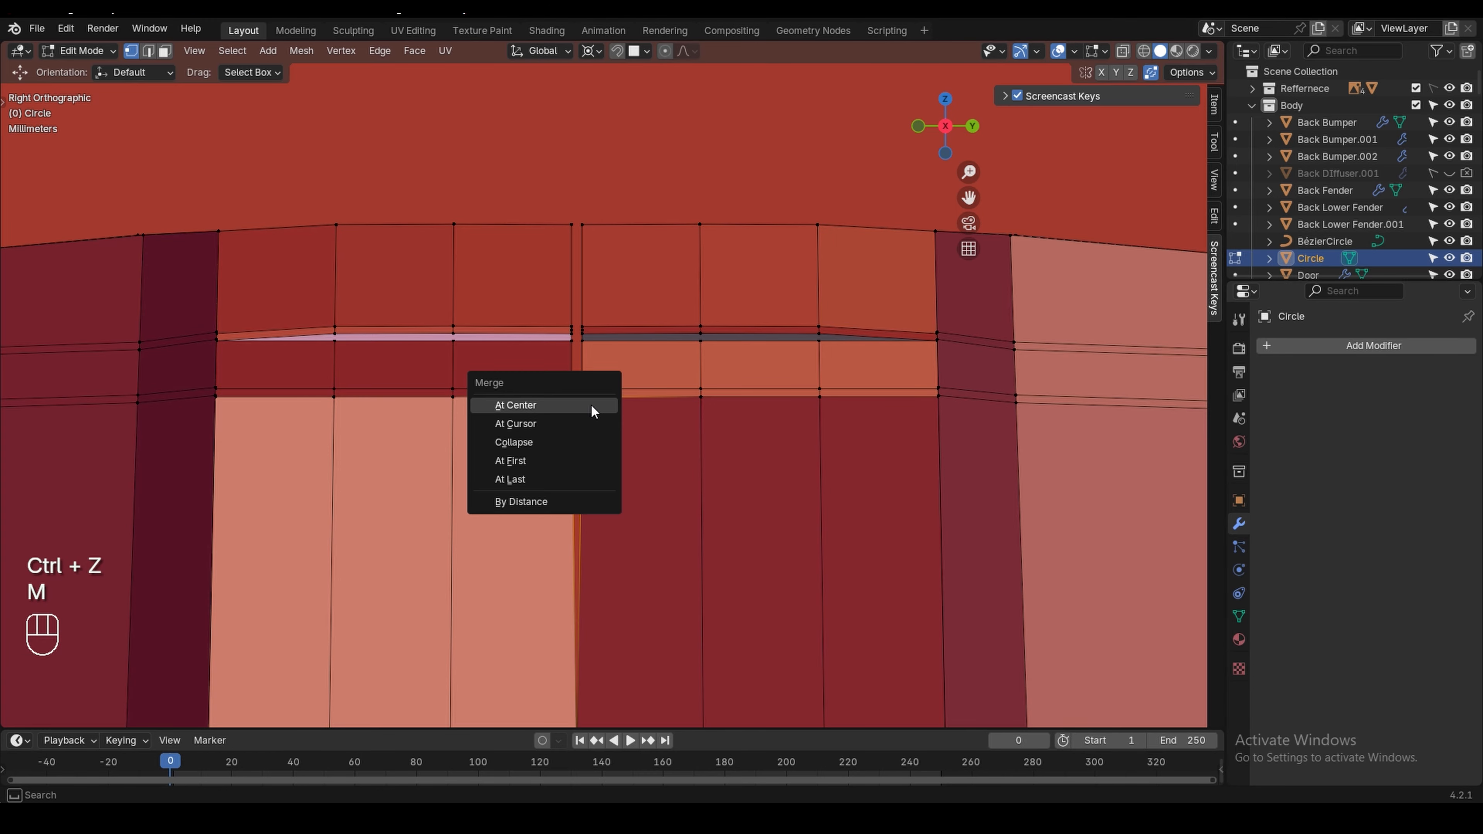
click(593, 404)
click(568, 391)
key(m)
click(588, 389)
scroll(591, 345, up, 4)
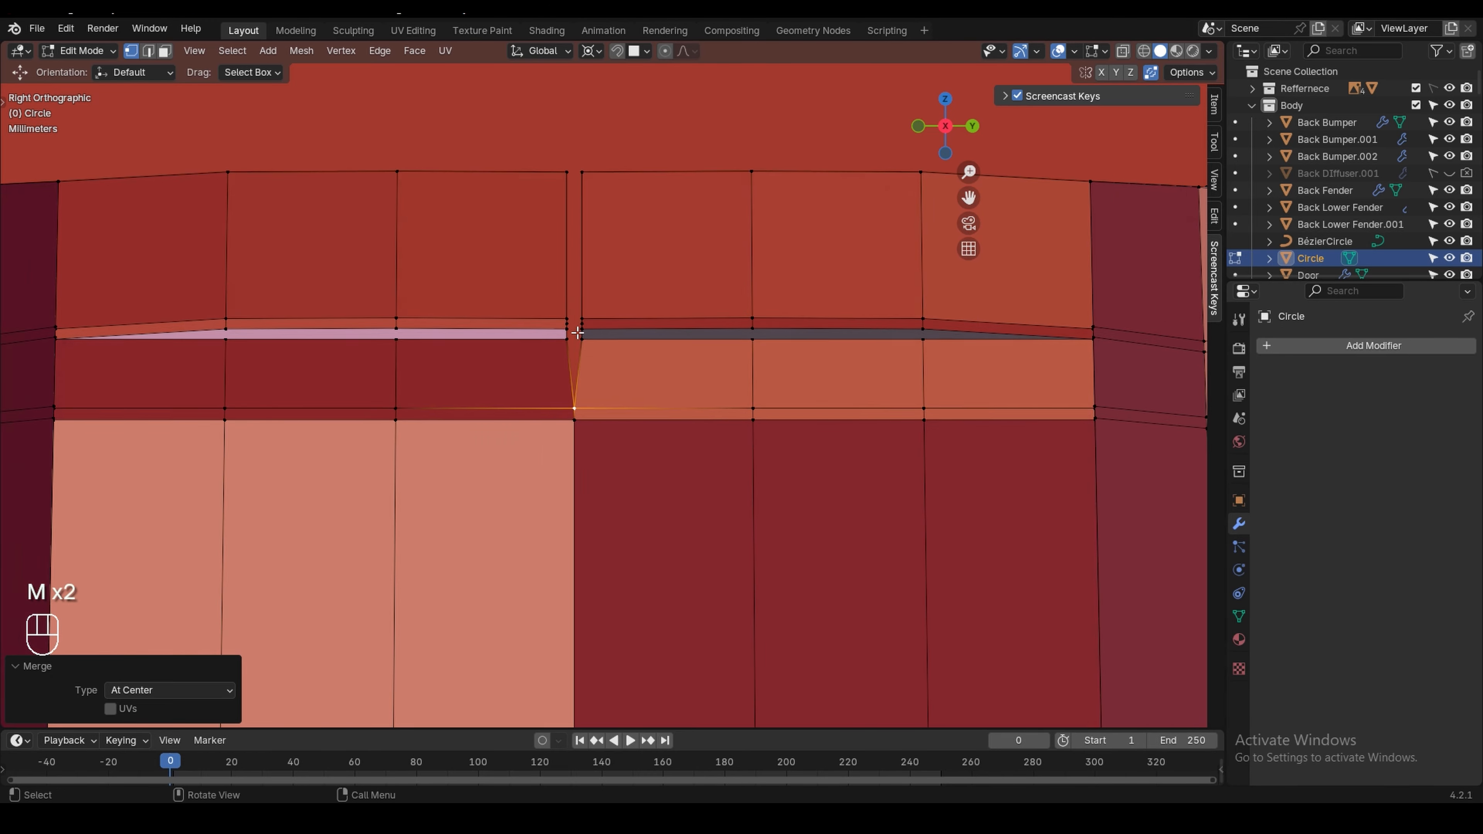
Try to merge the seam vertices at the rim groove's lower edge at their center
key(m)
click(595, 338)
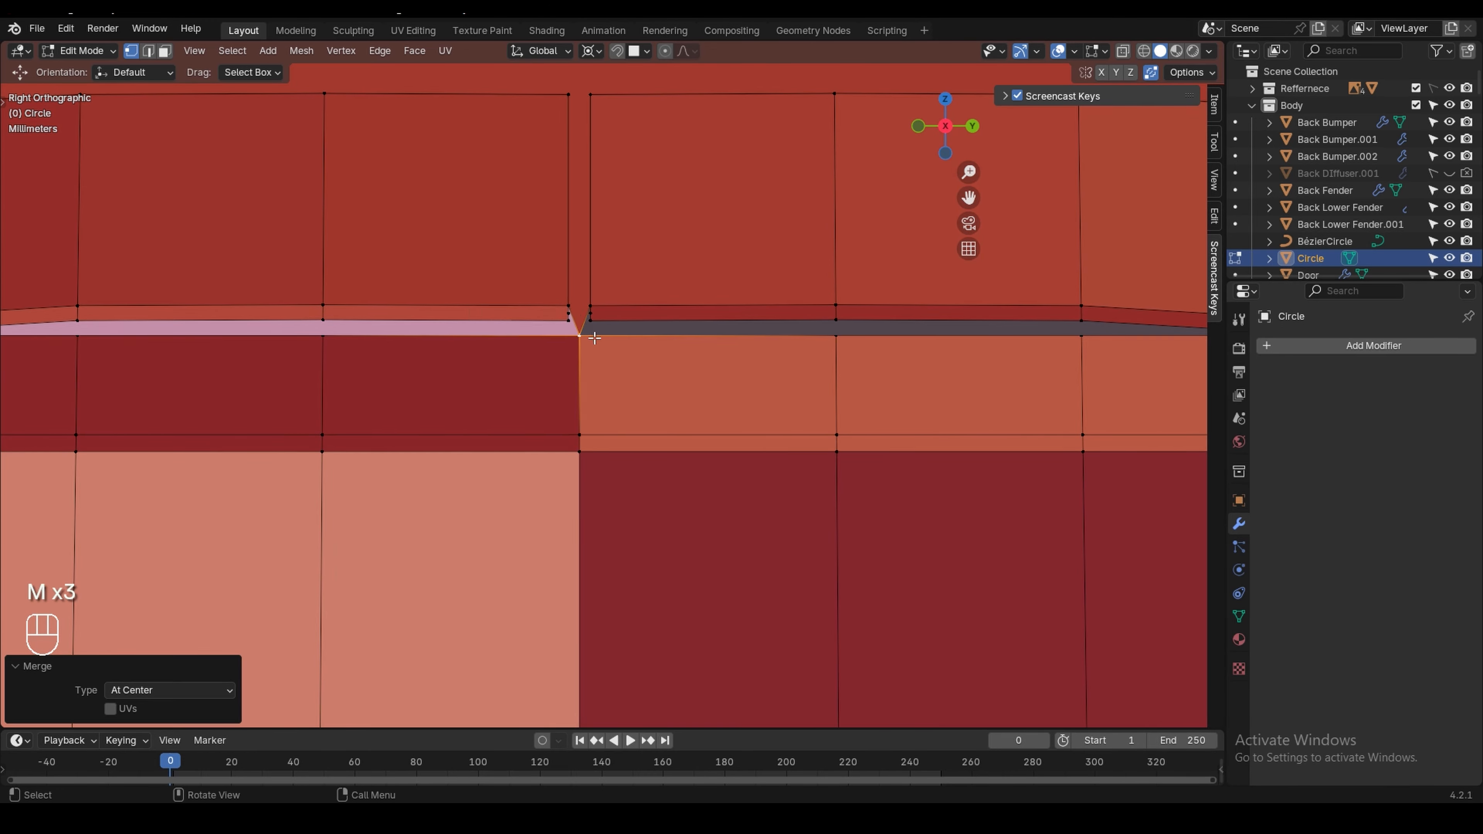
scroll(584, 324, up, 2)
key(ctrl+z)
Isolate the wheel mesh in local view and merge the seam vertices at the groove's lower edge
middle_drag(583, 316, 563, 272)
key(KP_Divide)
scroll(562, 273, up, 6)
scroll(563, 272, up, 10)
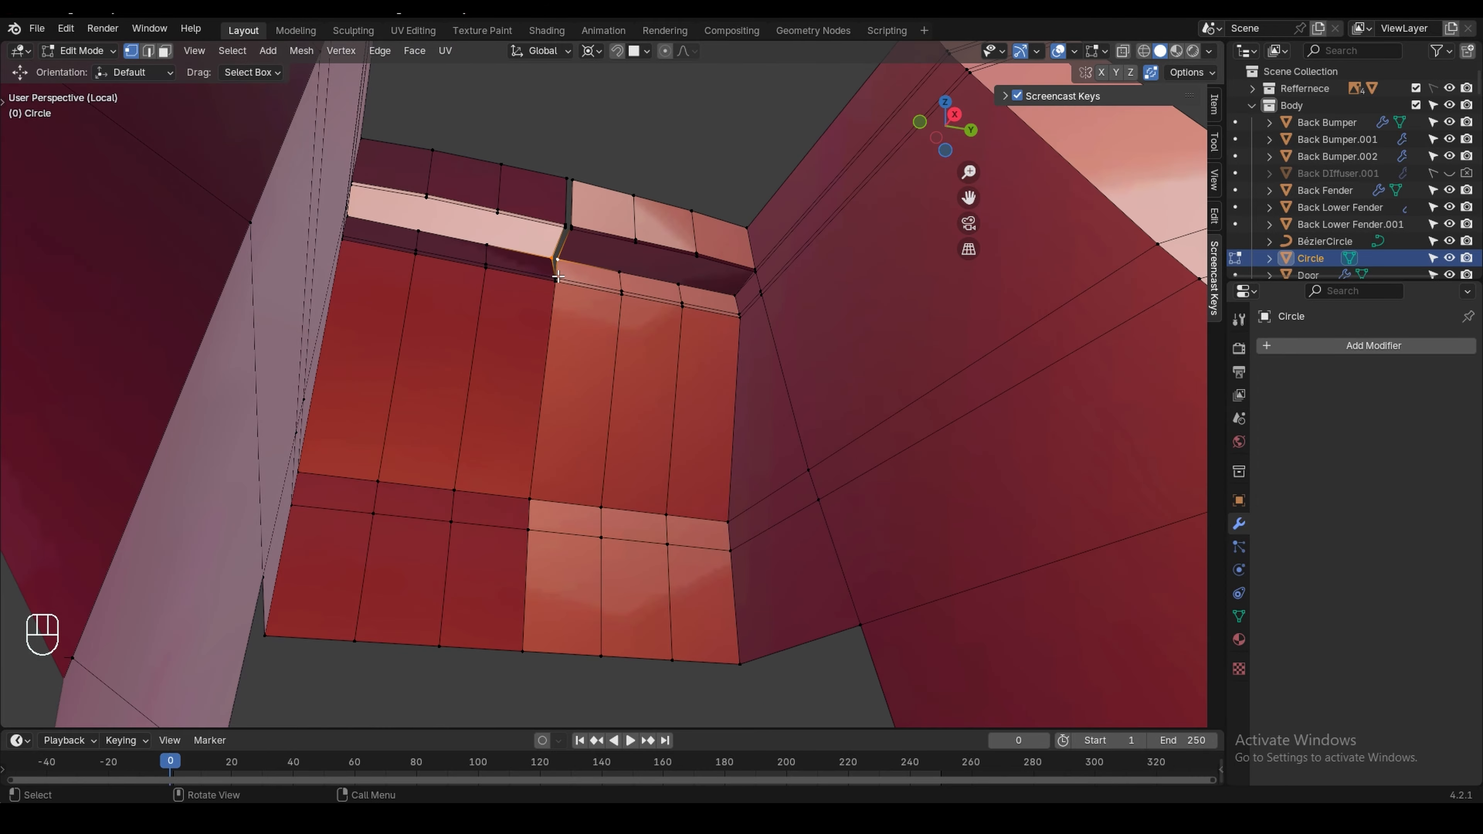
key(m)
click(564, 266)
middle_drag(564, 266, 574, 207)
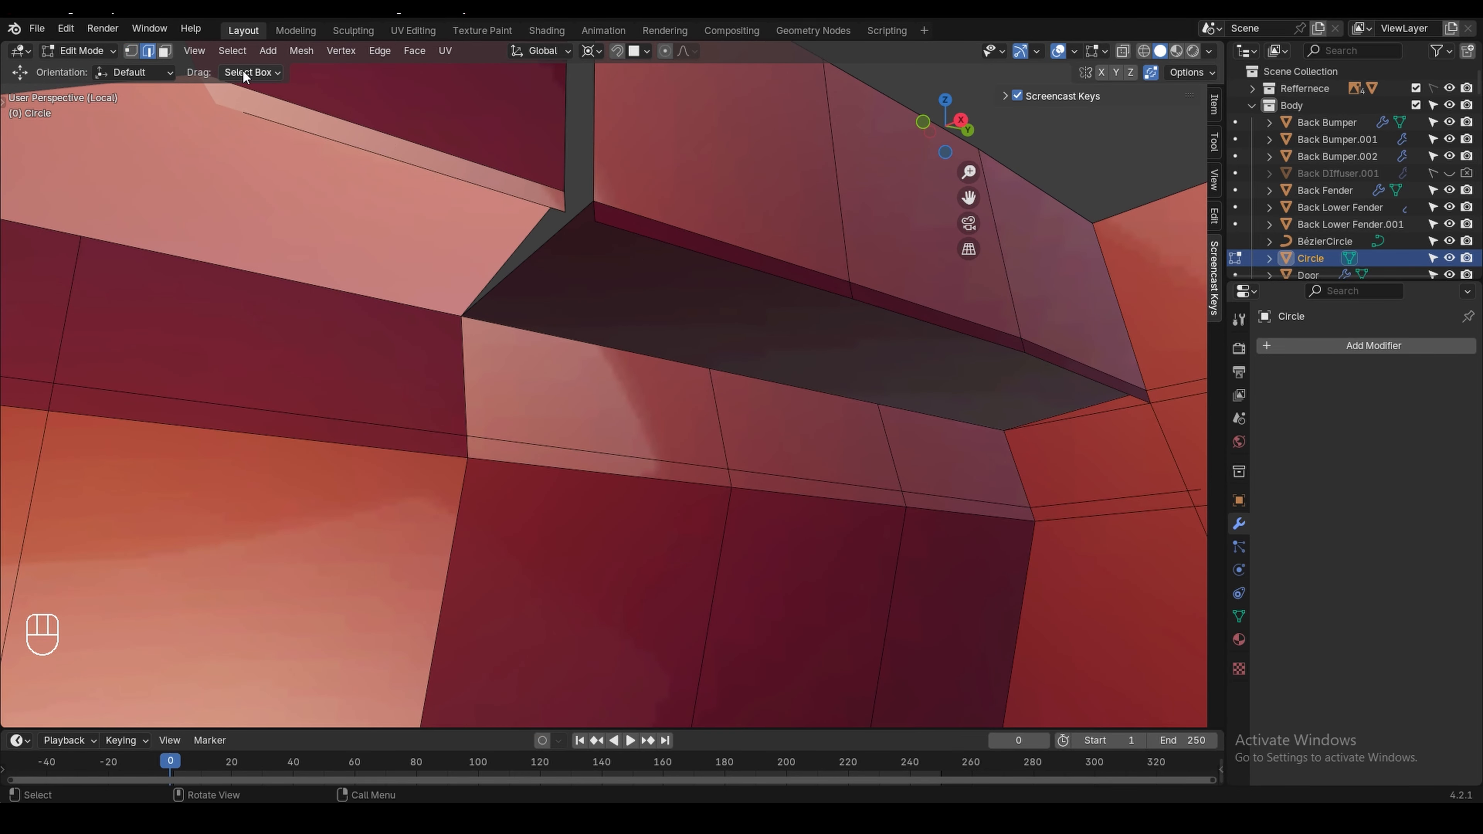
Try to dissolve the extra vertices at the seam end of the groove's narrow upper lip
key(x)
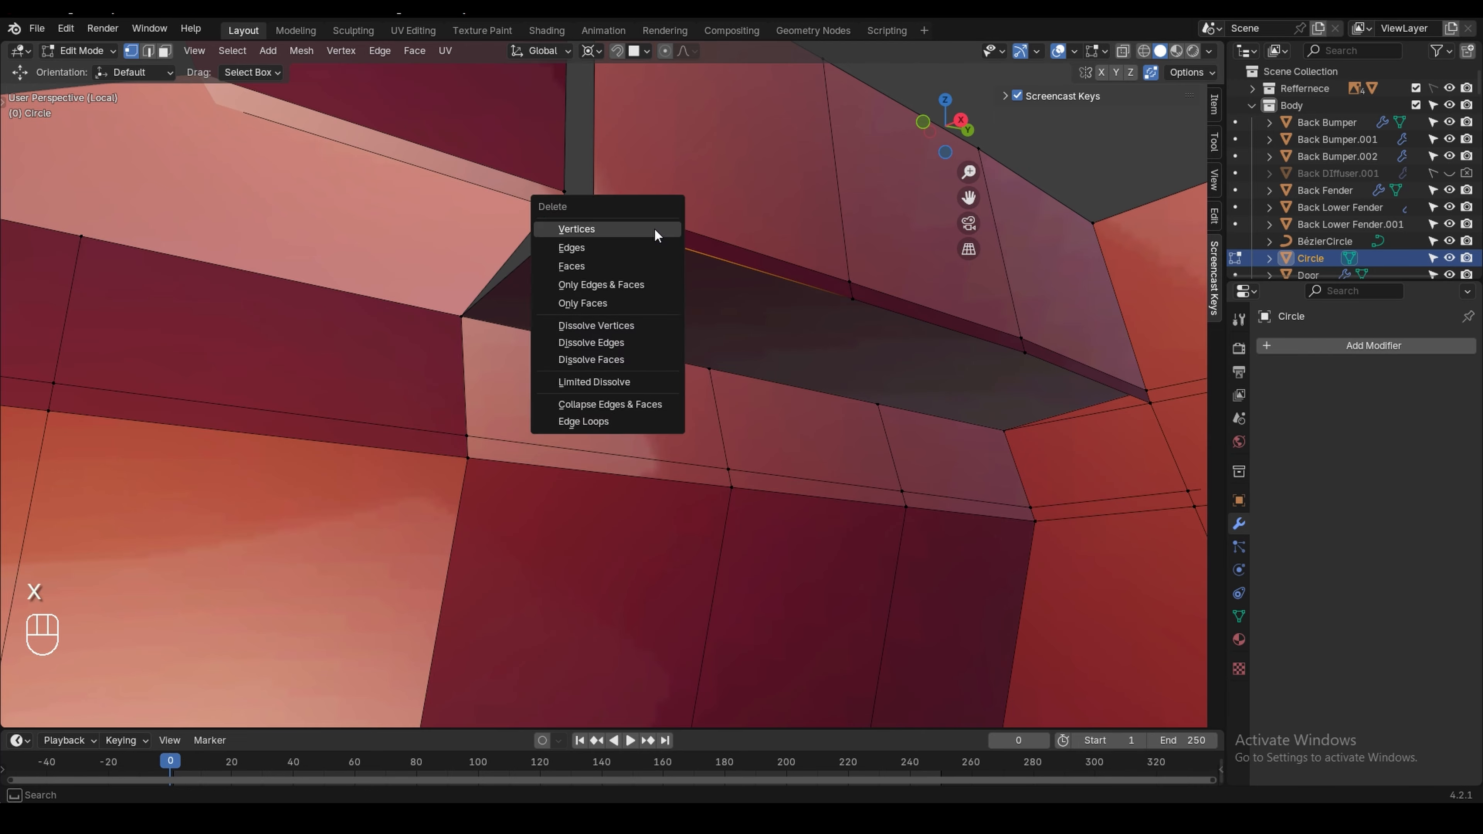
key(x)
click(565, 215)
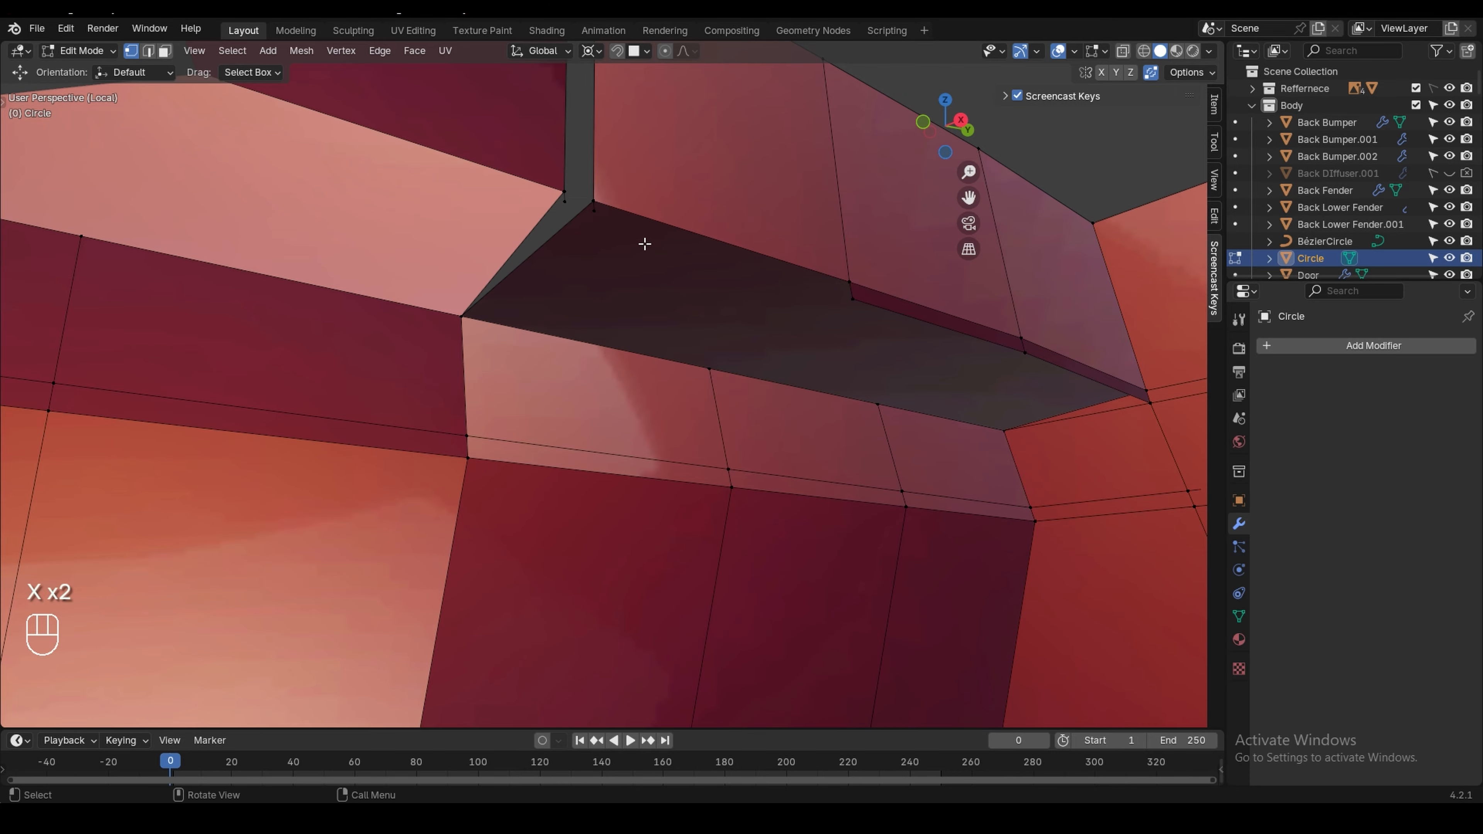
key(ctrl+z)
key(ctrl+z)
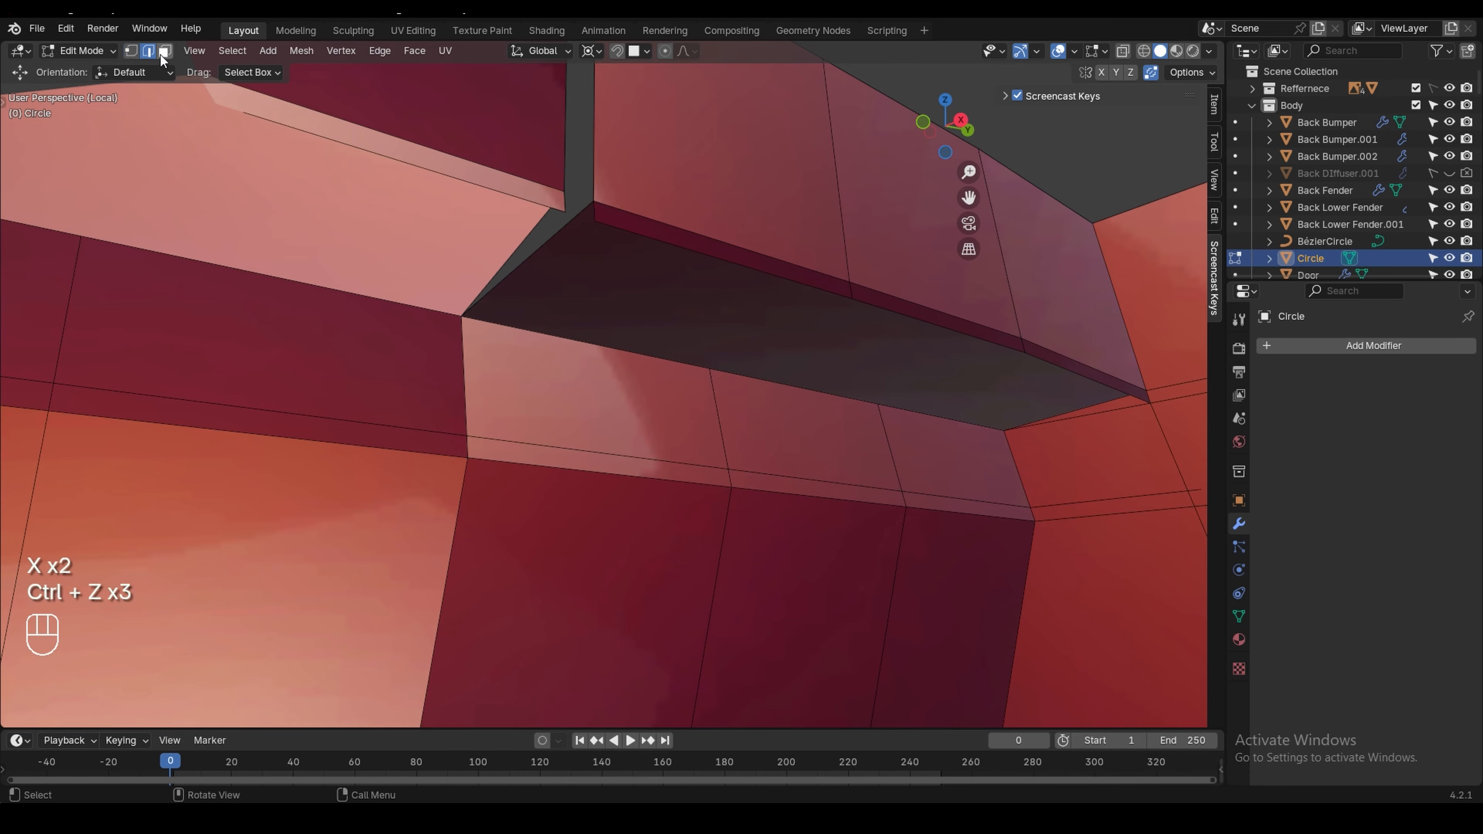
Dissolve the extra row of vertices forming the narrow lip along the right half of the groove
shift+click(599, 217)
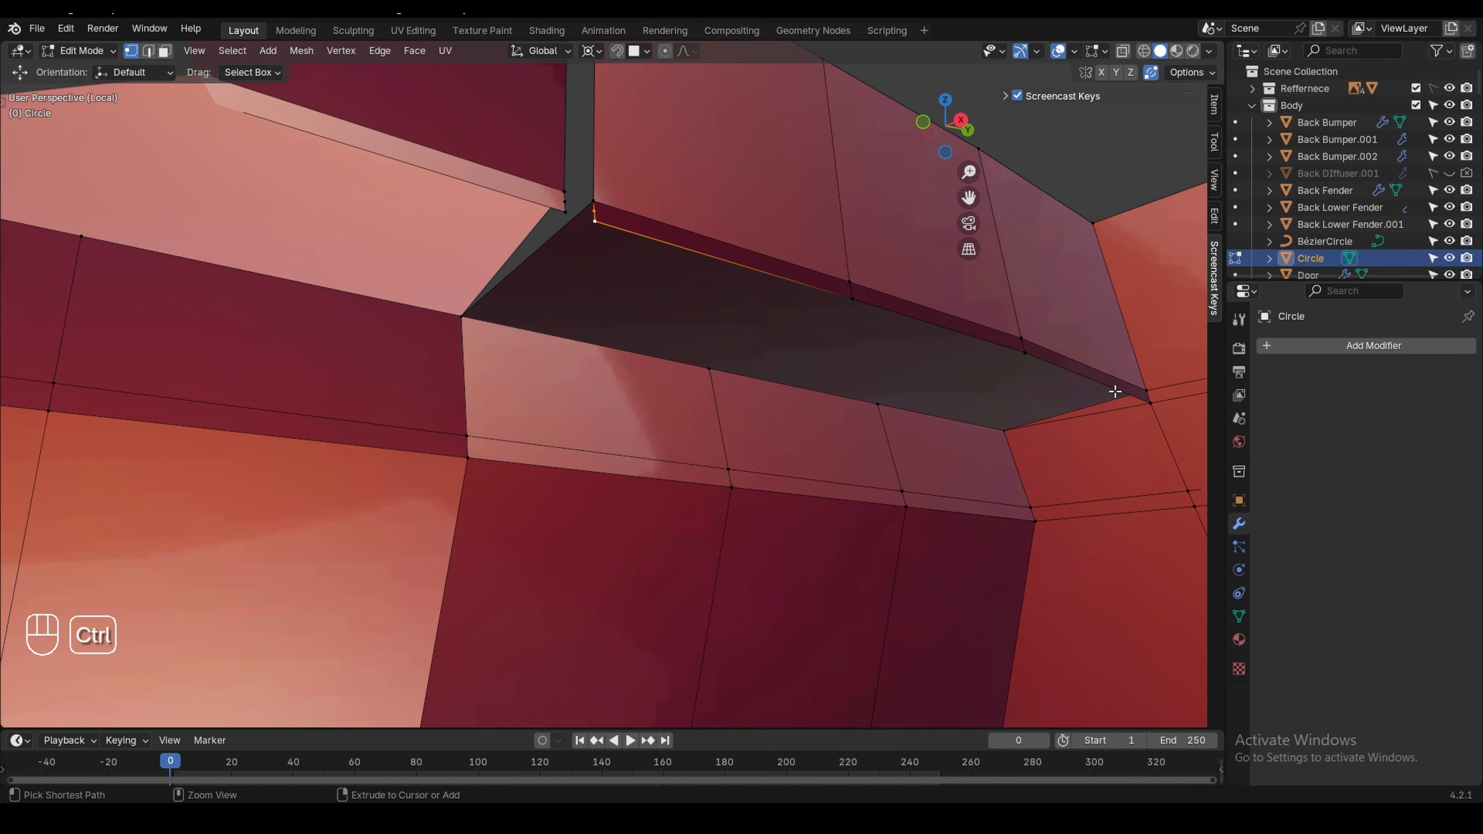
ctrl+shift+click(1051, 362)
key(x)
click(1051, 361)
scroll(984, 354, down, 2)
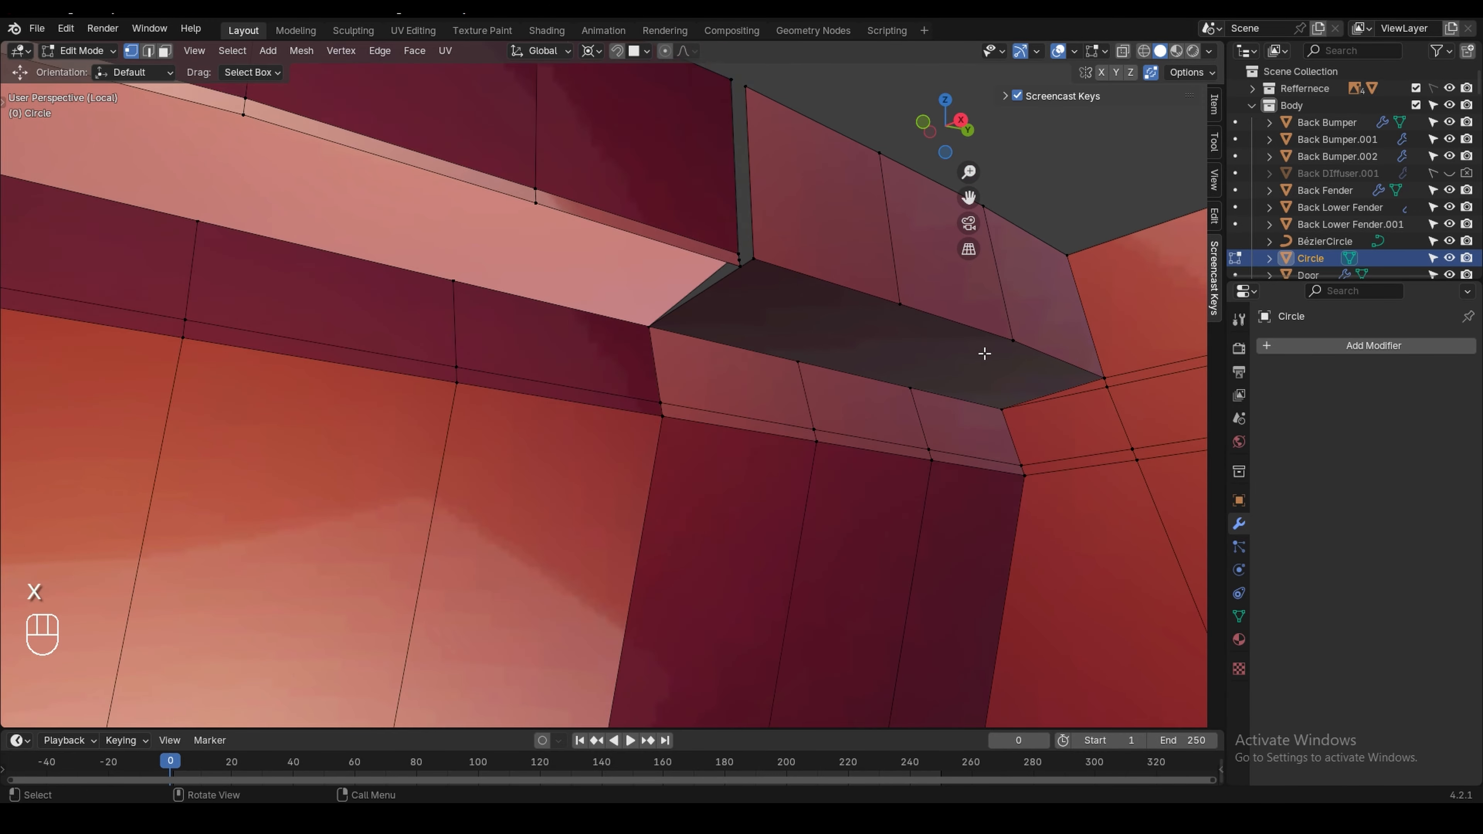
Dissolve the matching row of extra lip vertices along the left half of the groove
middle_drag(984, 353, 750, 328)
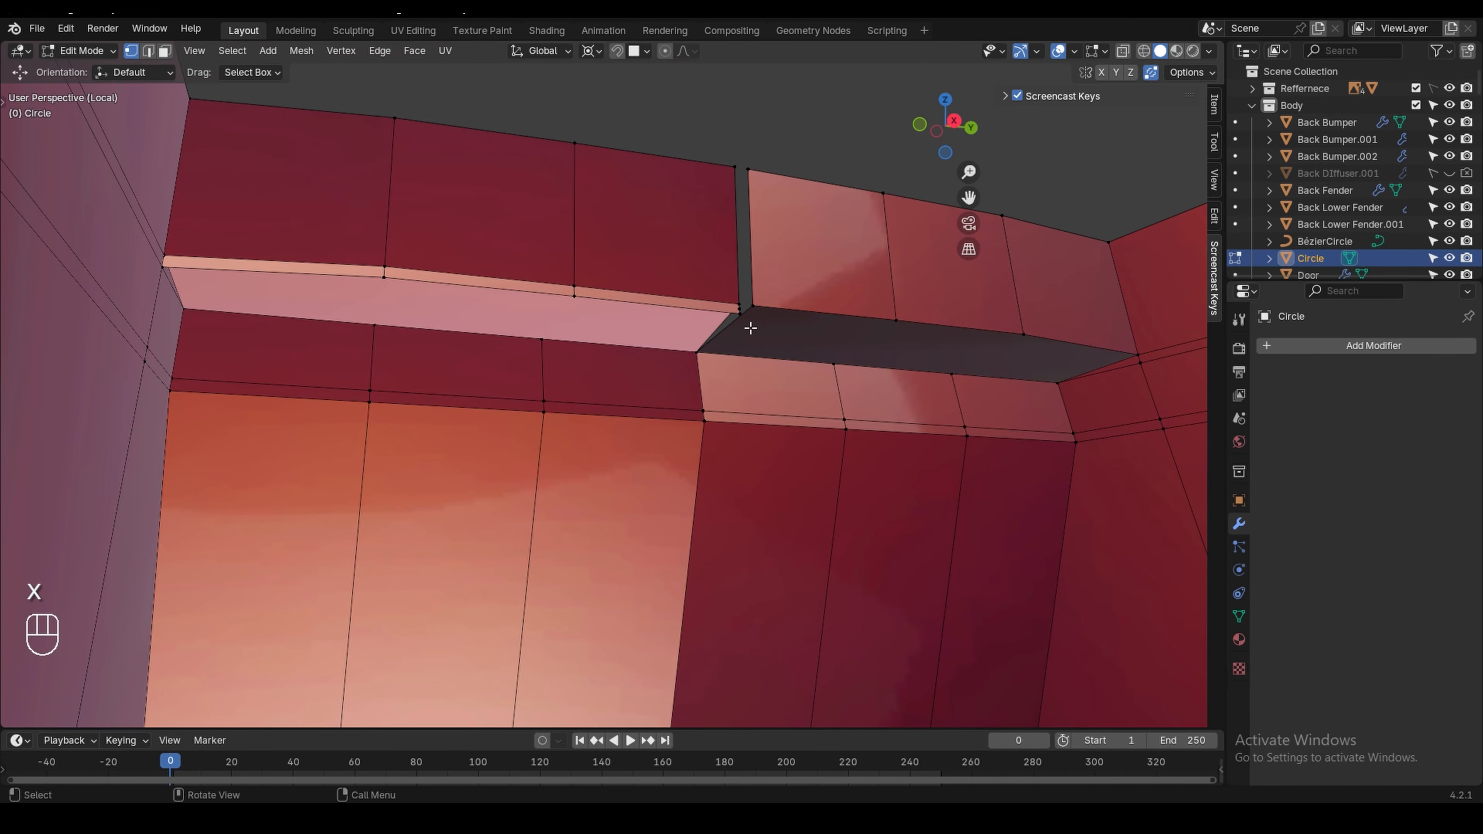
ctrl+shift+click(395, 287)
shift+click(739, 314)
key(x)
click(740, 314)
Select the two facing seam vertices at the groove's upper edge
middle_drag(739, 314, 483, 367)
scroll(409, 349, up, 3)
click(409, 349)
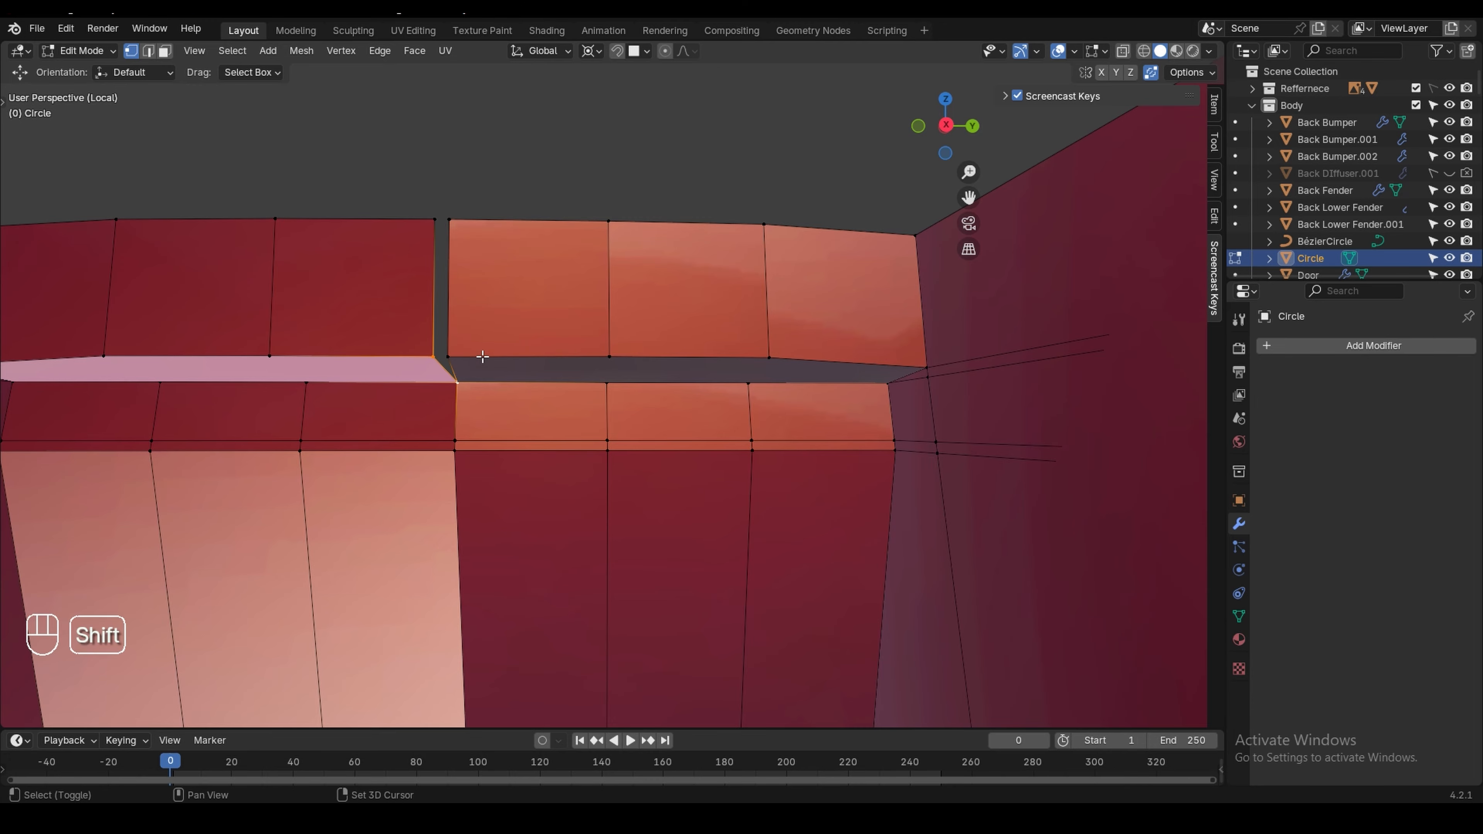
key(ctrl+z)
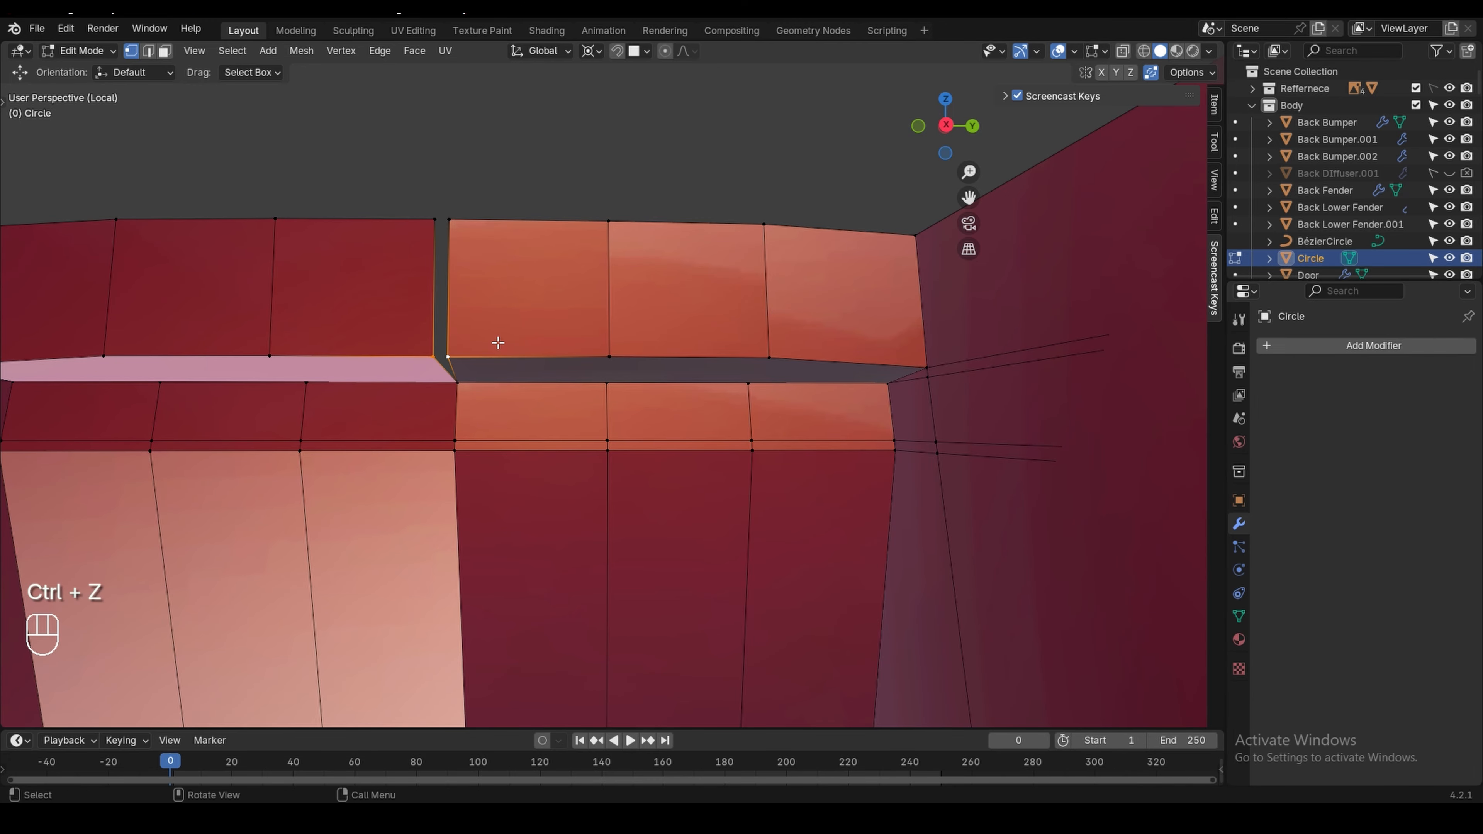